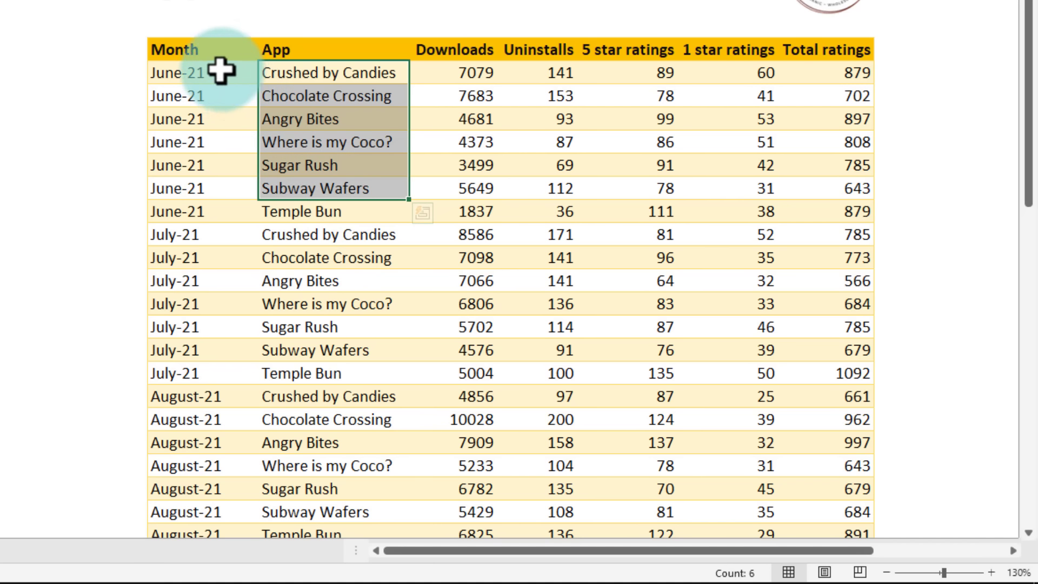
# Review the app data table from its first to last month, including the downloads, uninstalls and ratings columns
pyautogui.click(220, 70)
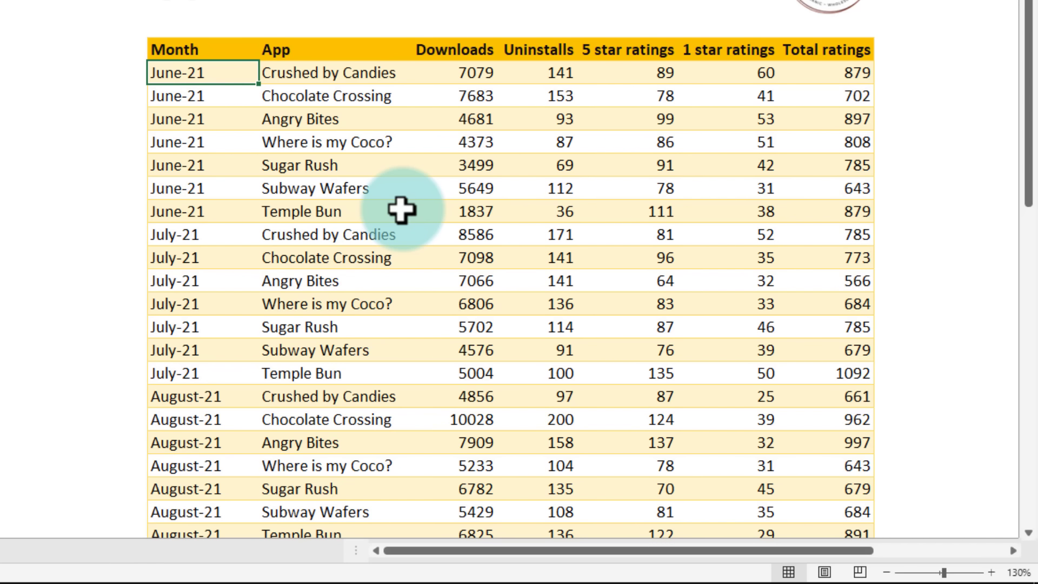
pyautogui.scroll(-11, 402, 210)
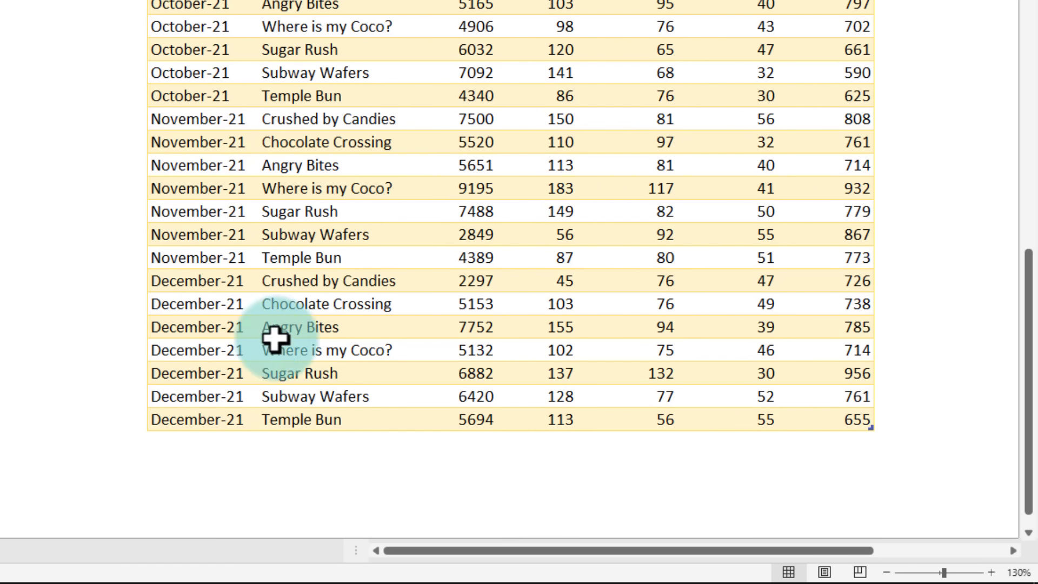
pyautogui.click(201, 418)
pyautogui.hotkey('ctrl', 'Up')
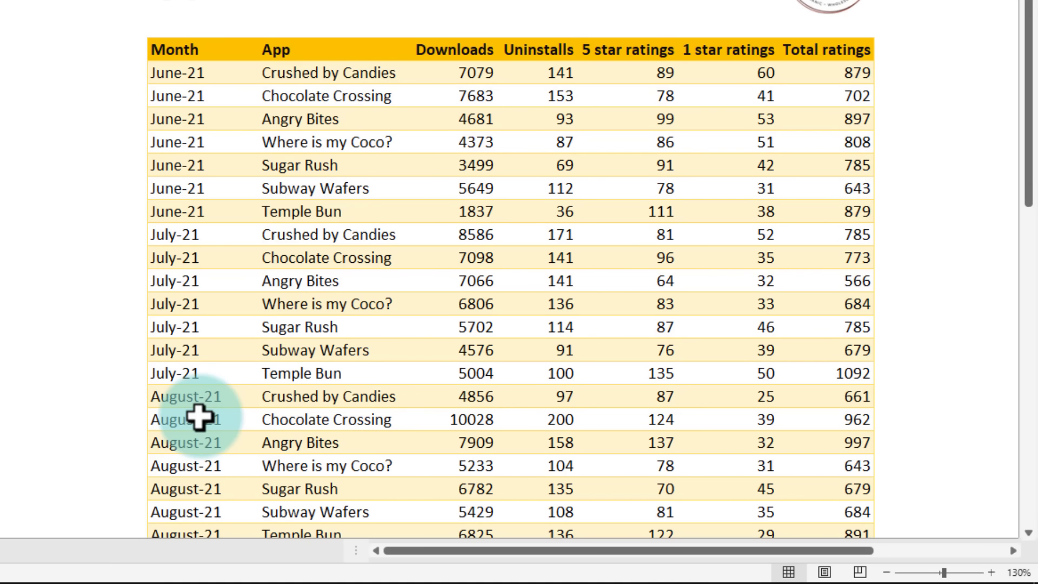
pyautogui.click(455, 72)
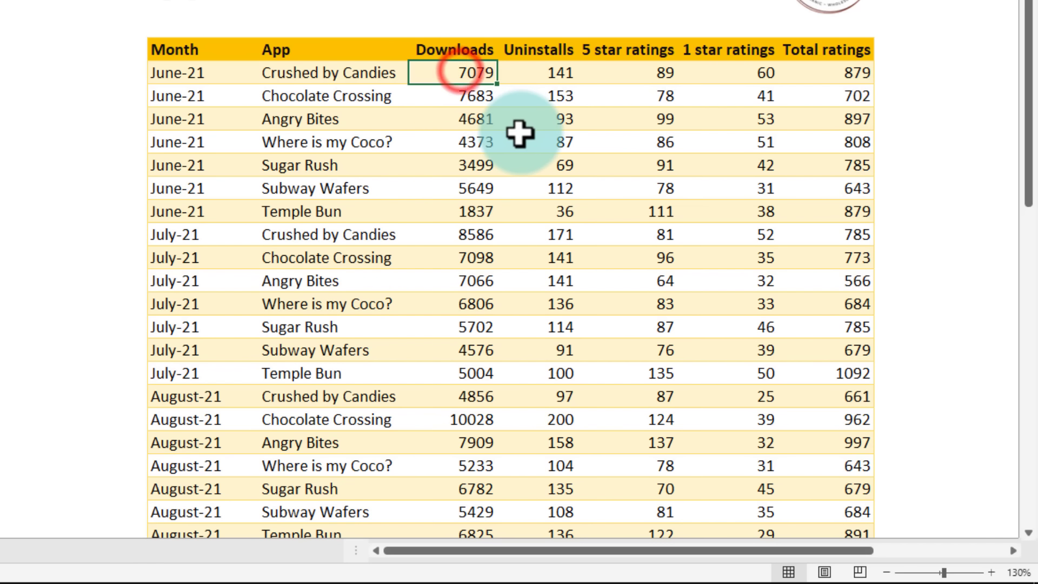
pyautogui.click(545, 72)
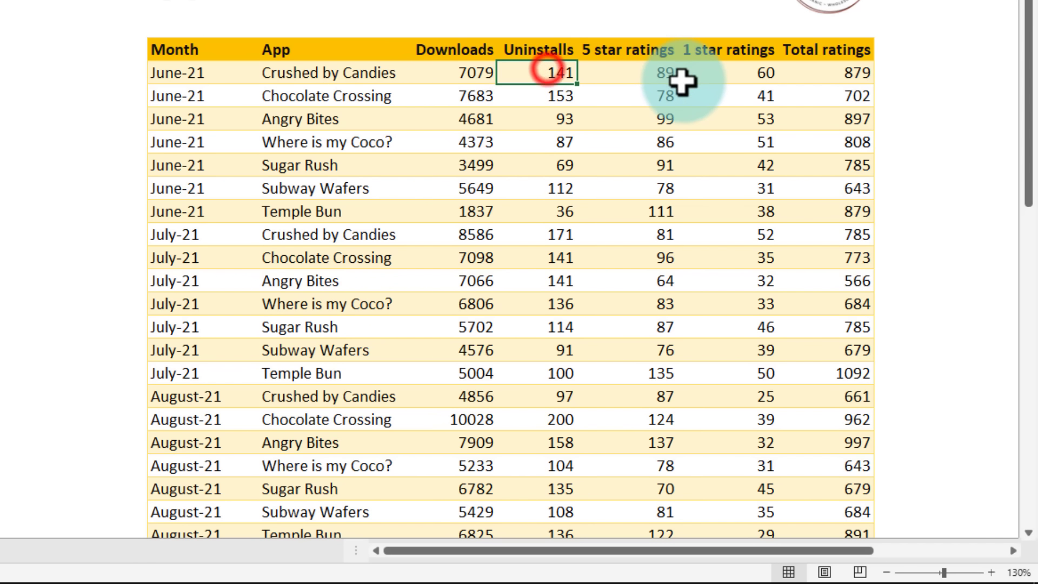
pyautogui.click(639, 80)
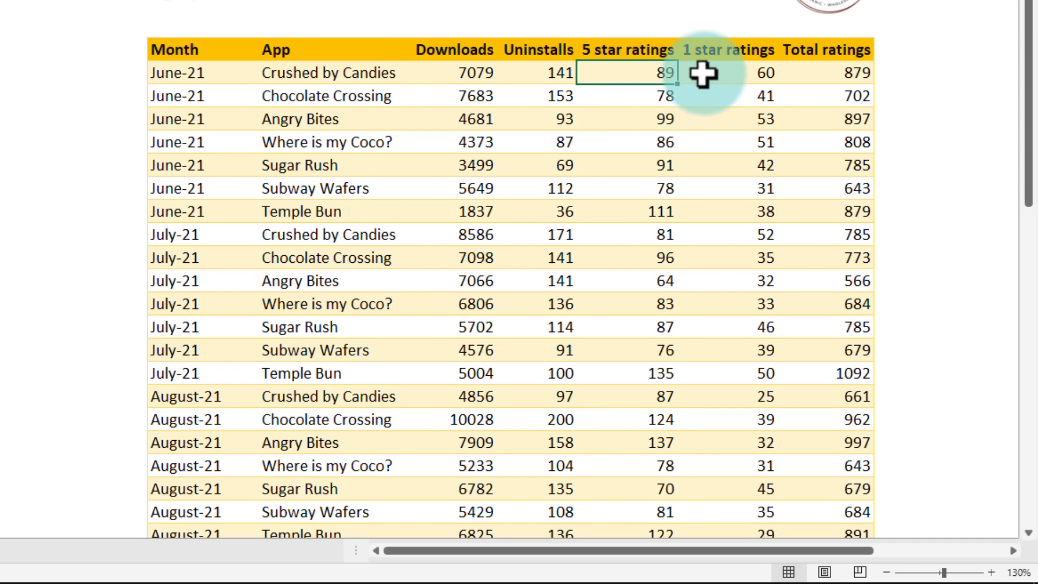
pyautogui.click(751, 69)
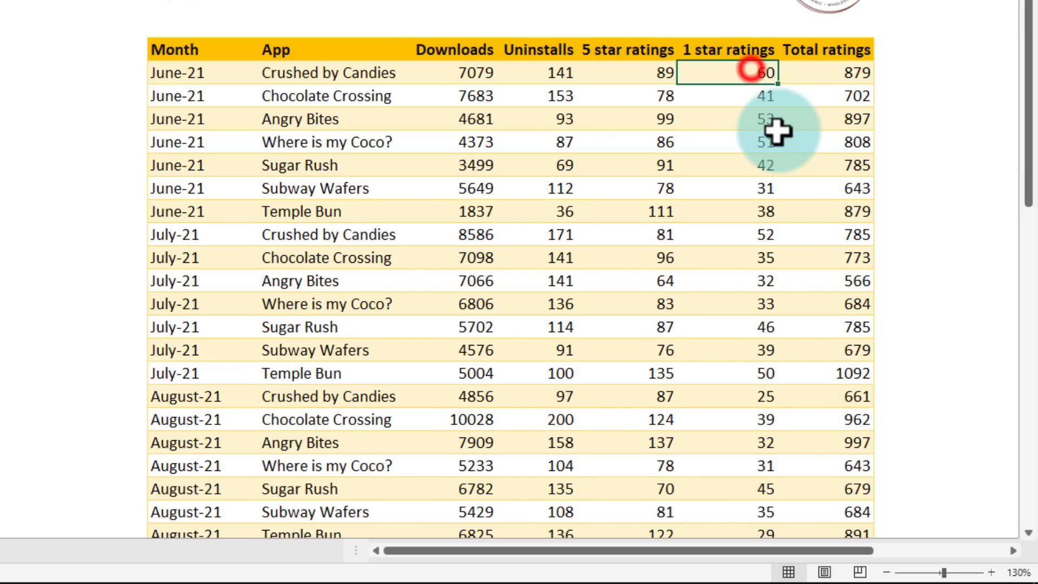
pyautogui.click(846, 74)
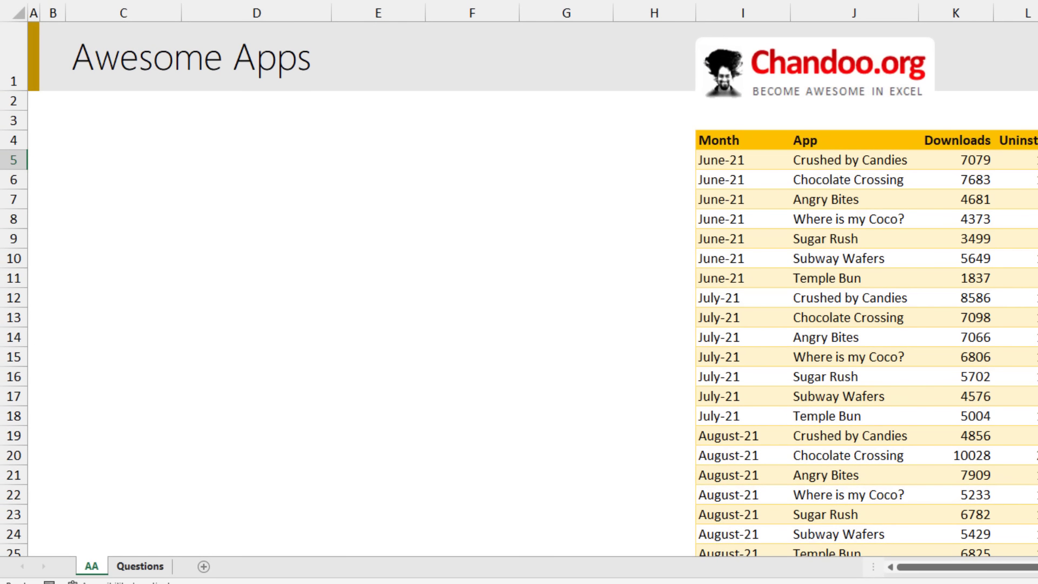
# Read through the list of business questions in D4:D18 on the Questions sheet
pyautogui.hotkey('ctrl', 'pagedown')
pyautogui.click(188, 139)
pyautogui.moveTo(188, 139); pyautogui.dragTo(220, 416)
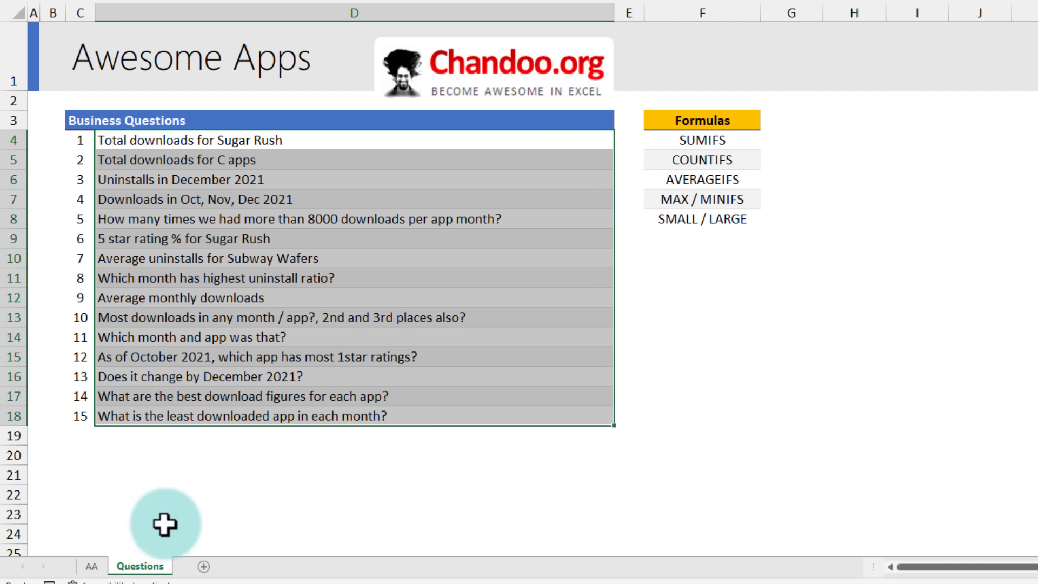
# On the AA sheet, examine the Sugar Rush rows and their download figures for June, July and August 2021
pyautogui.hotkey('ctrl', 'pageup')
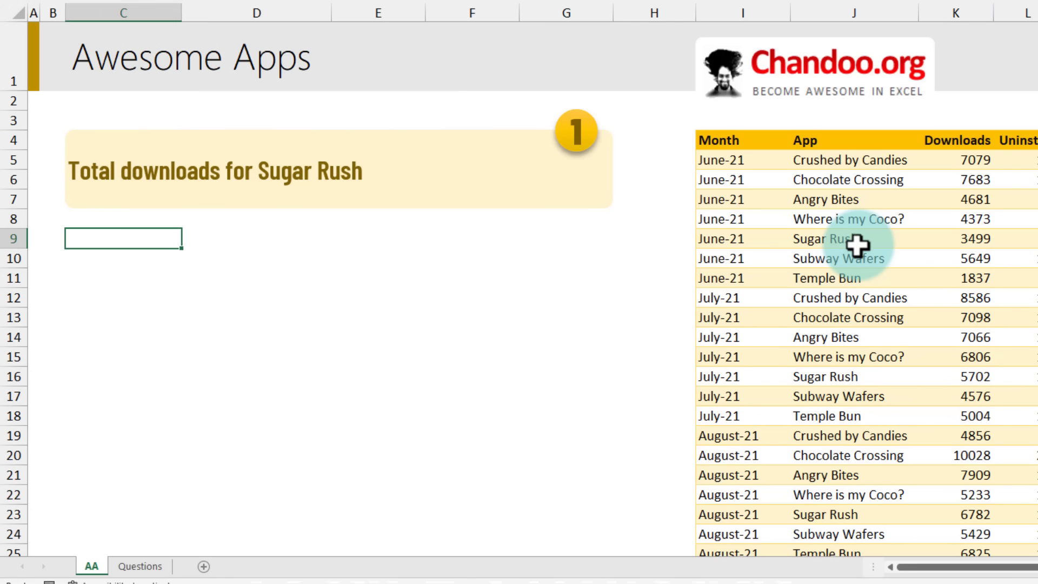
pyautogui.click(856, 243)
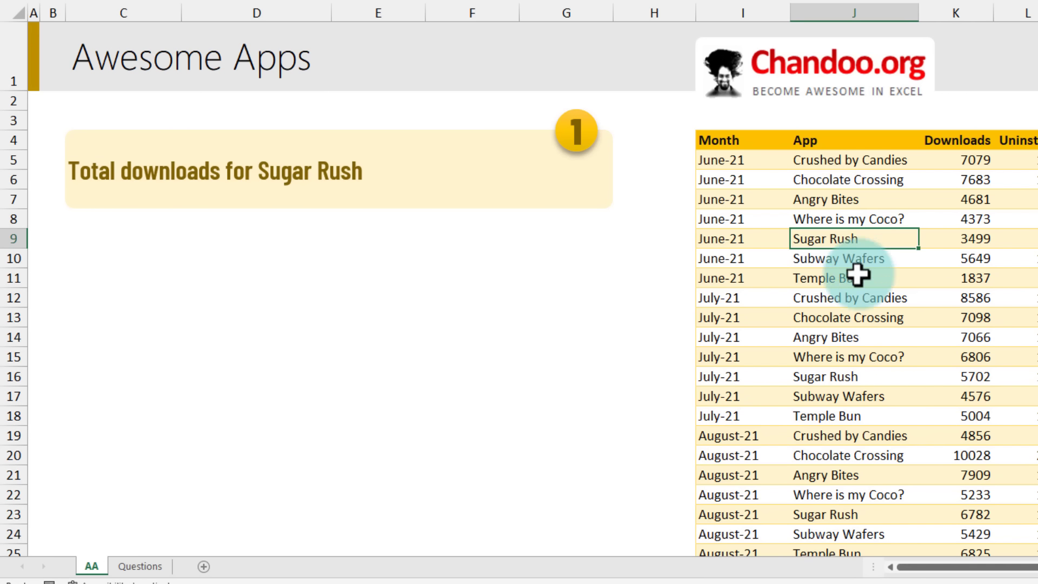
pyautogui.click(857, 375)
pyautogui.click(976, 377)
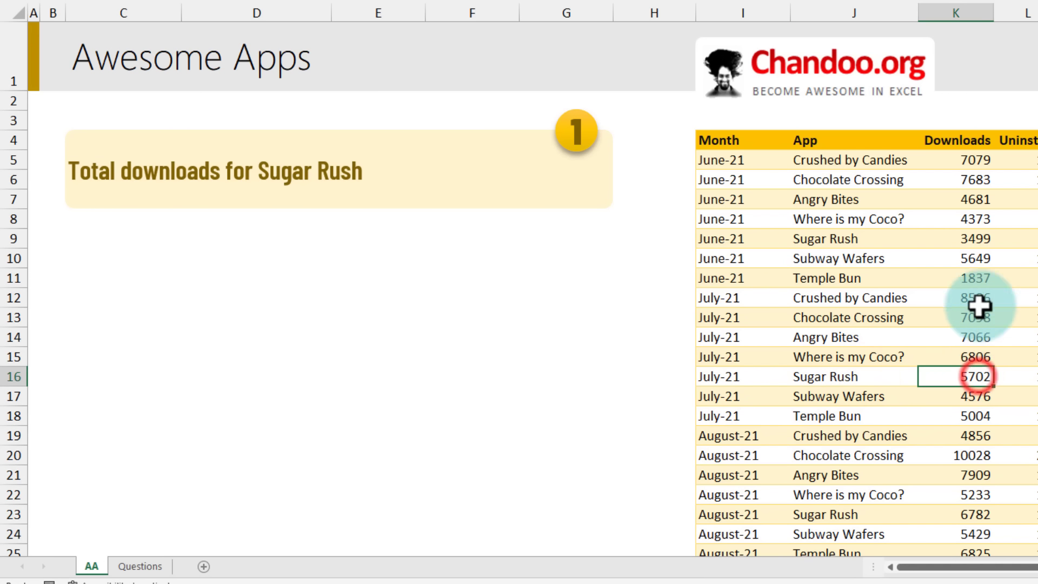
pyautogui.click(978, 238)
pyautogui.keyDown('ctrl'); pyautogui.click(980, 377); pyautogui.keyUp('ctrl')
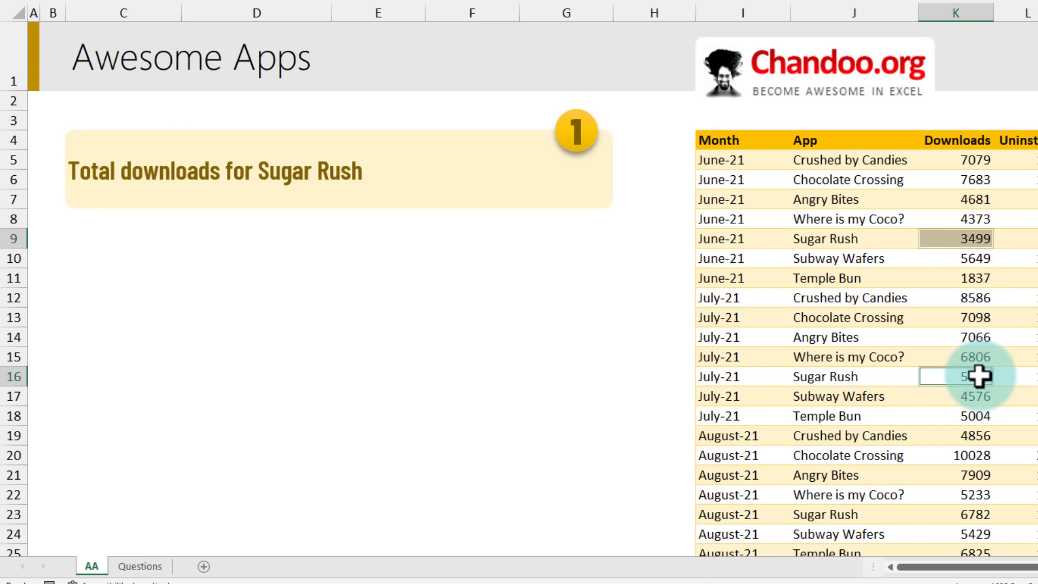
pyautogui.keyDown('ctrl'); pyautogui.click(967, 513); pyautogui.keyUp('ctrl')
# Total the Sugar Rush downloads in C10 with =SUMIFS(data[Downloads],data[App],"Sugar Rush")
pyautogui.click(95, 259)
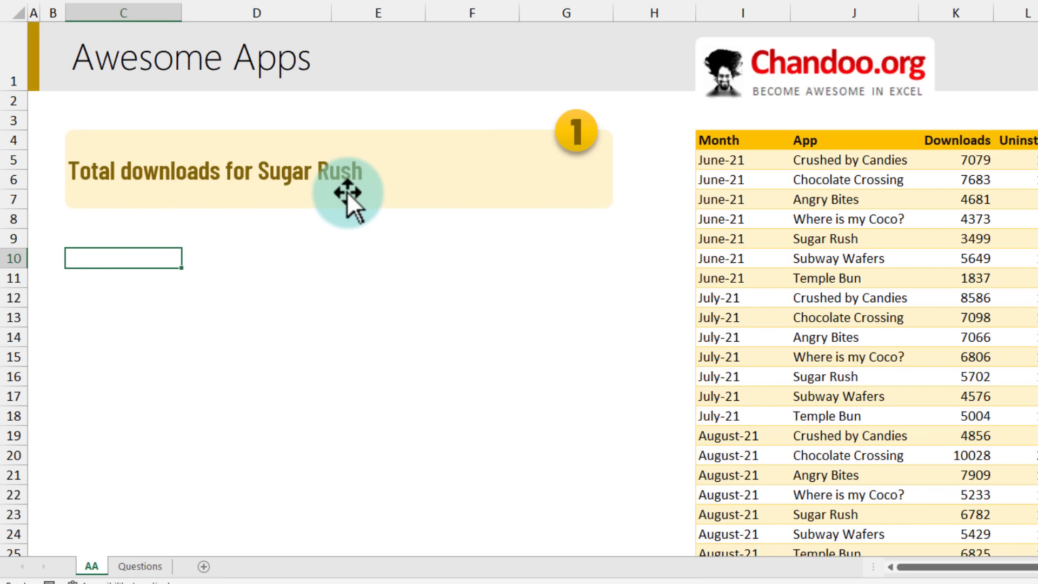
pyautogui.write('=su')
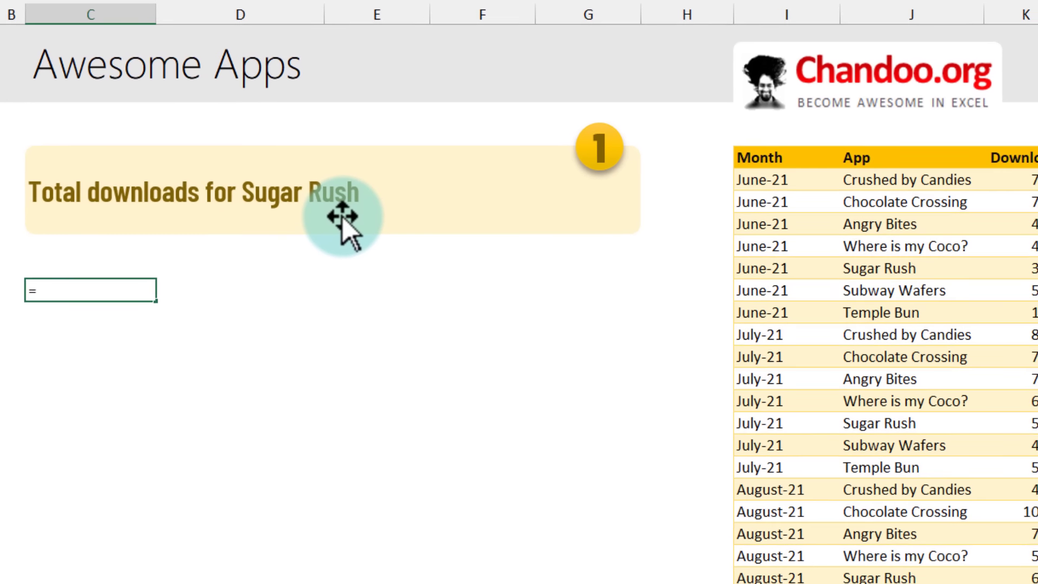
pyautogui.write('mifs')
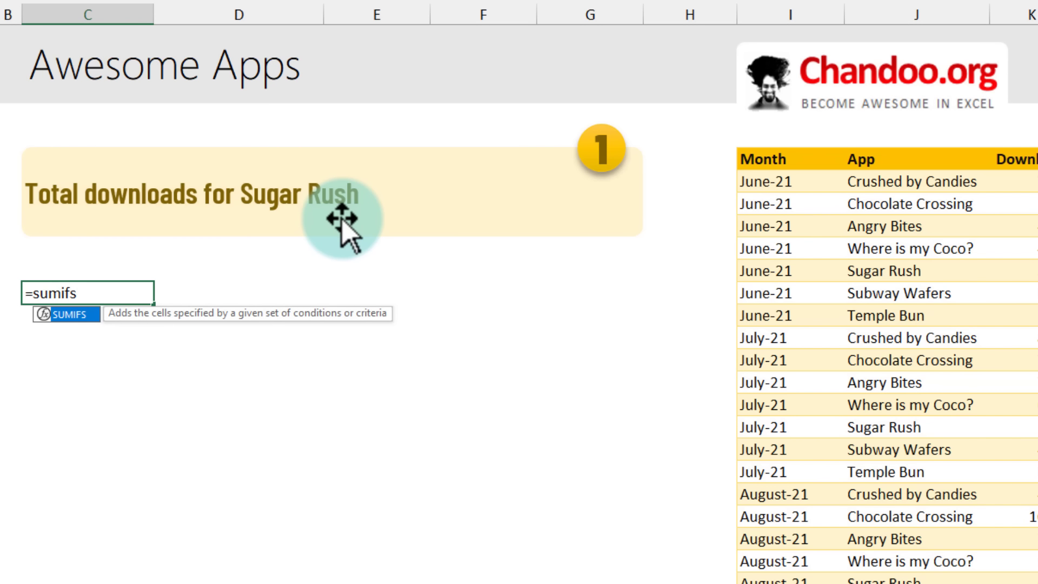
pyautogui.press('Tab')
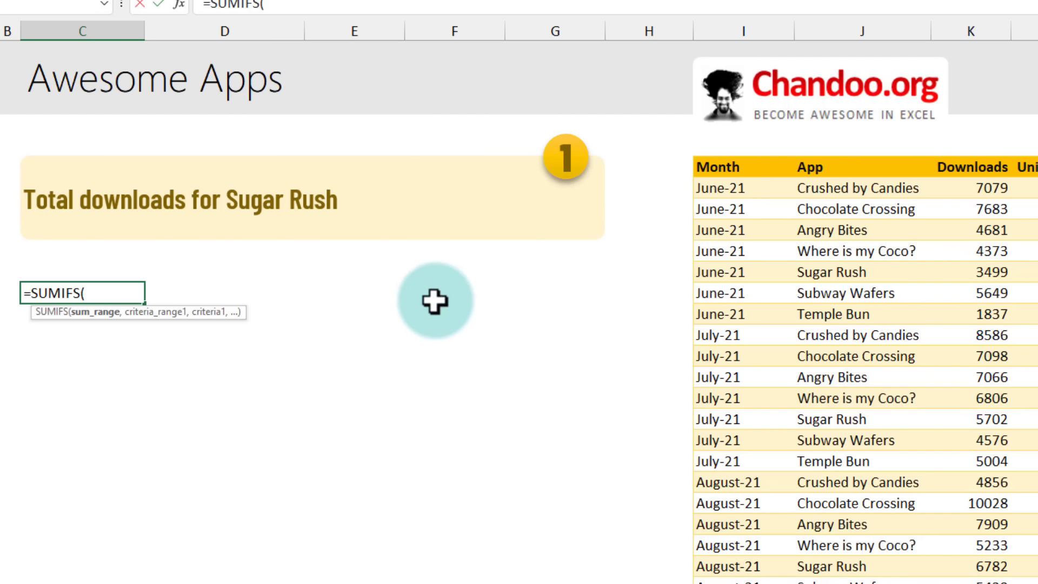
pyautogui.click(980, 161)
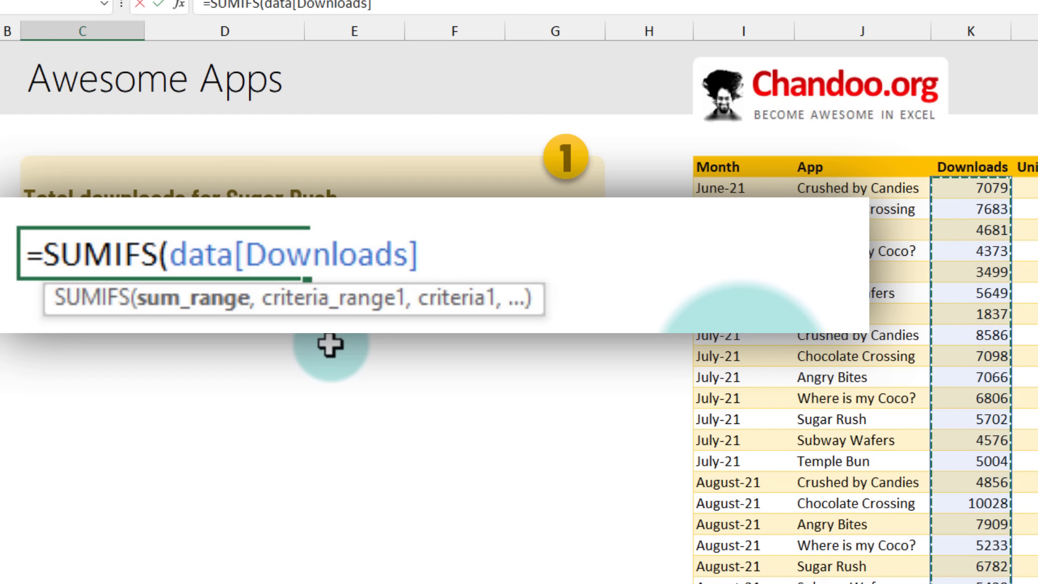
pyautogui.write(',')
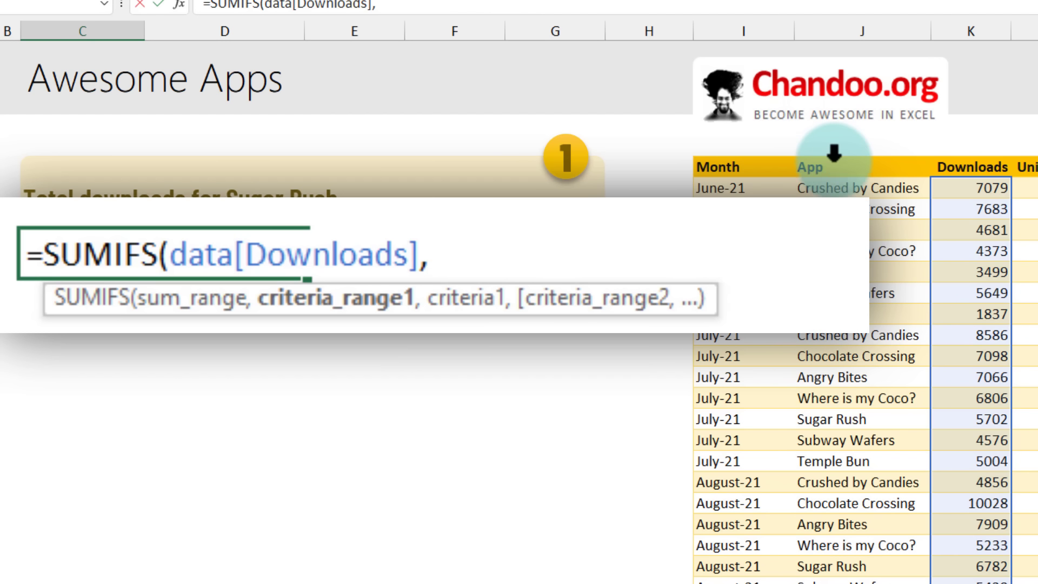
pyautogui.click(811, 158)
pyautogui.write(',"')
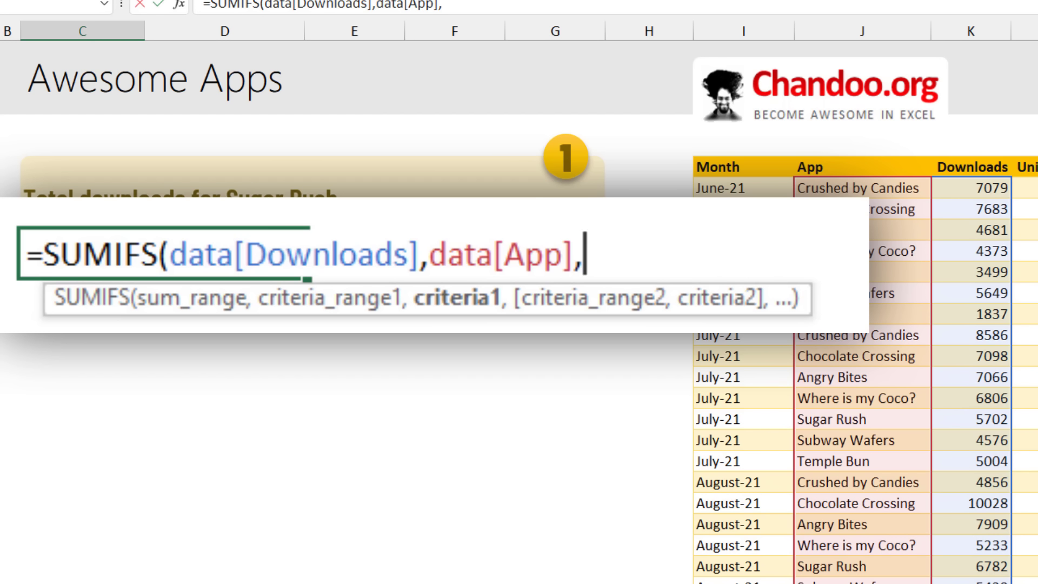
pyautogui.write('Sugar Rush"')
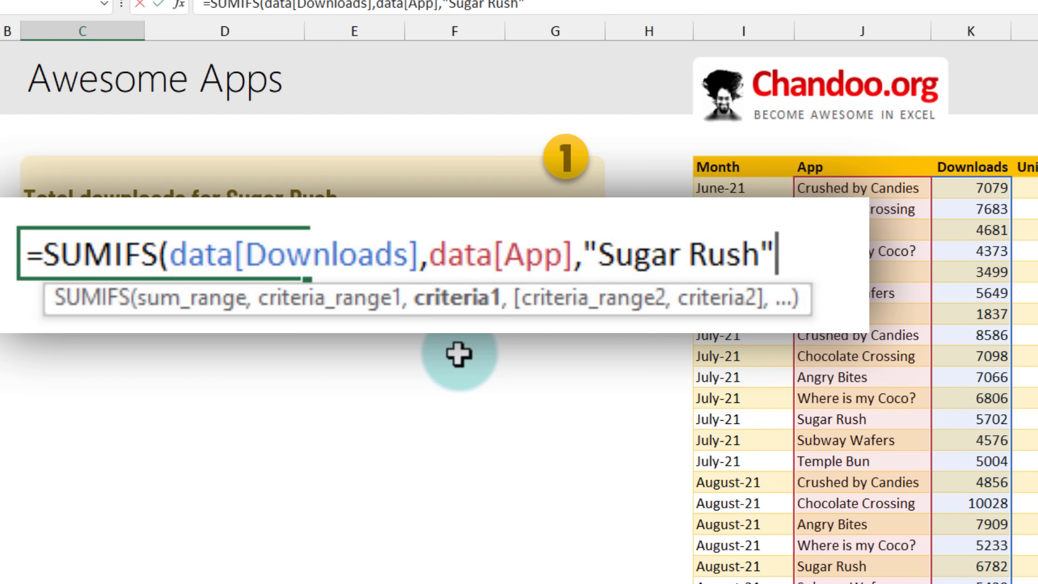
pyautogui.write(')')
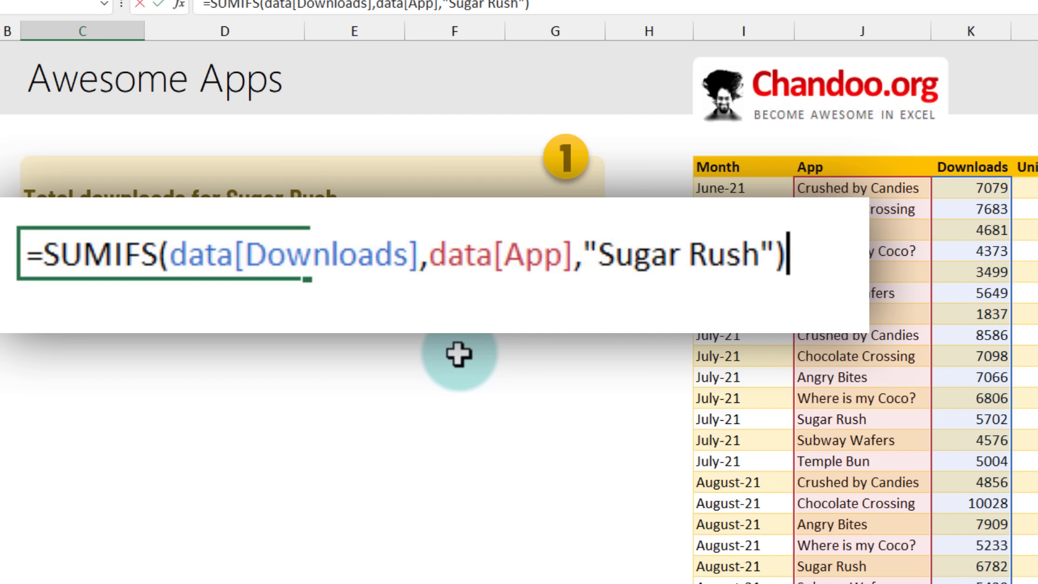
pyautogui.press('Return')
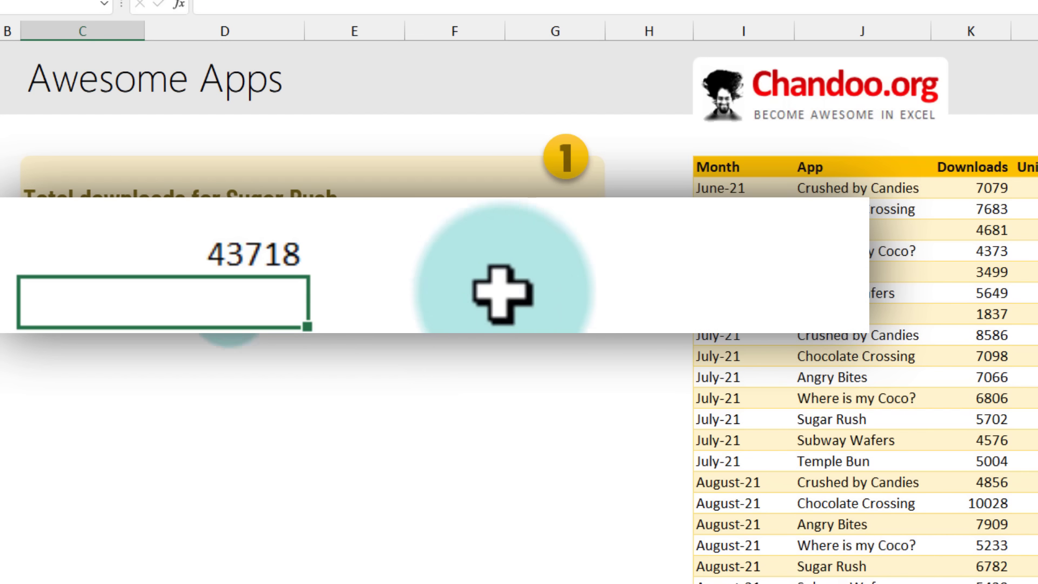
# Change the app criterion in the C10 SUMIFS formula to "Temple Bun"
pyautogui.click(249, 246)
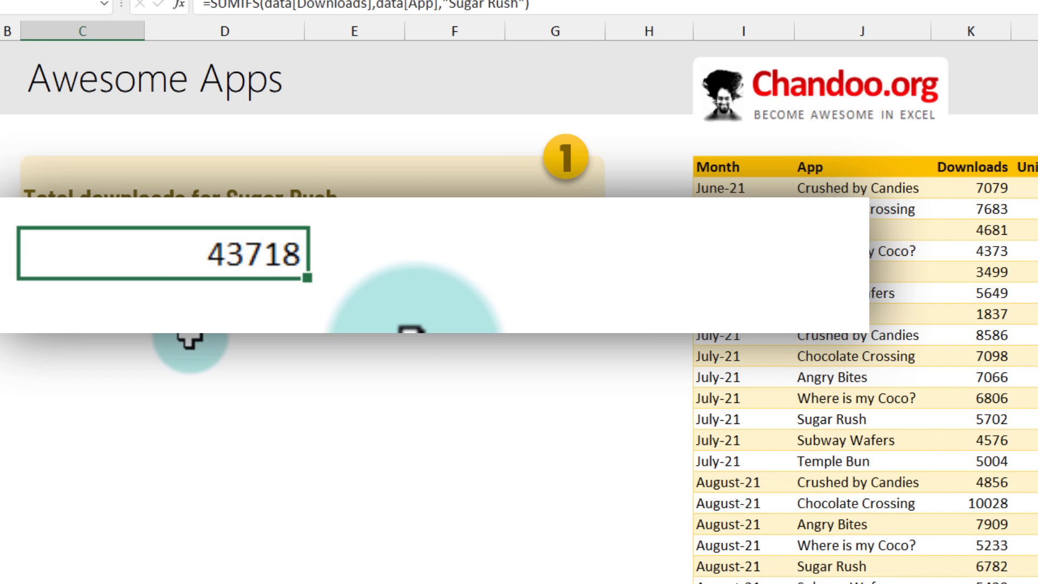
pyautogui.press('F2')
pyautogui.moveTo(603, 251); pyautogui.dragTo(762, 251)
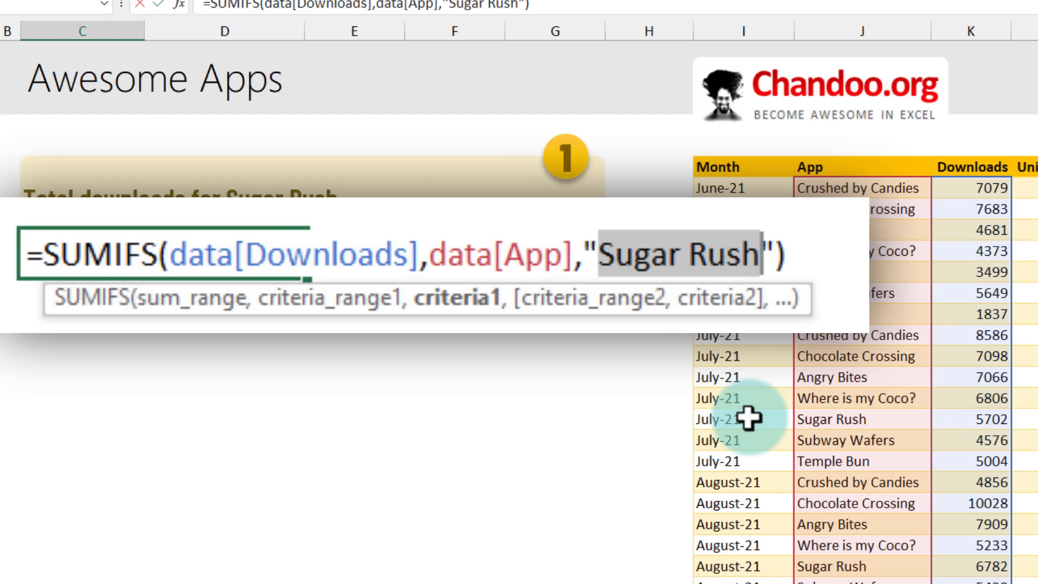
pyautogui.write('Temple B')
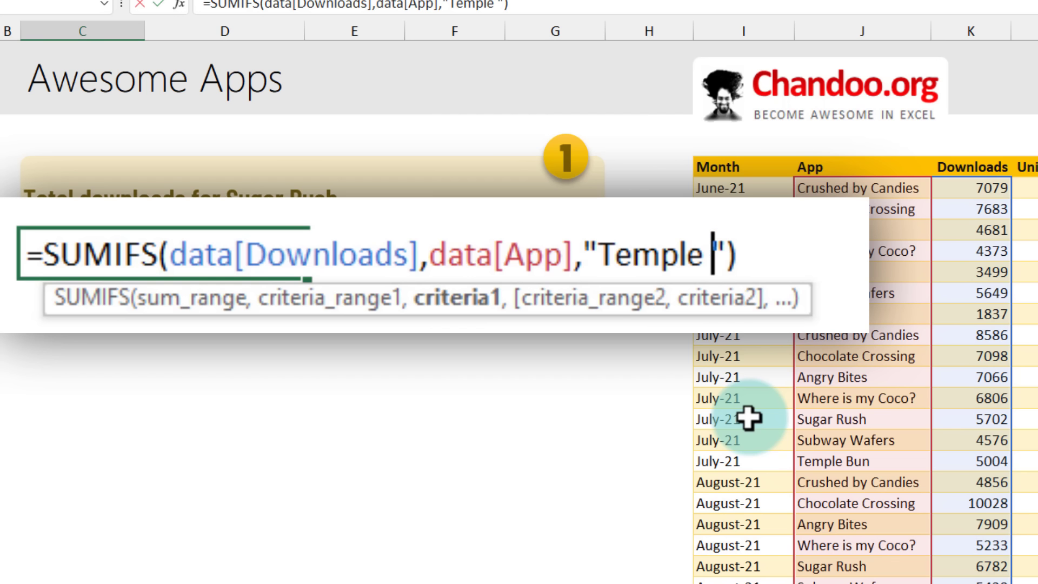
pyautogui.write('un')
pyautogui.press('Return')
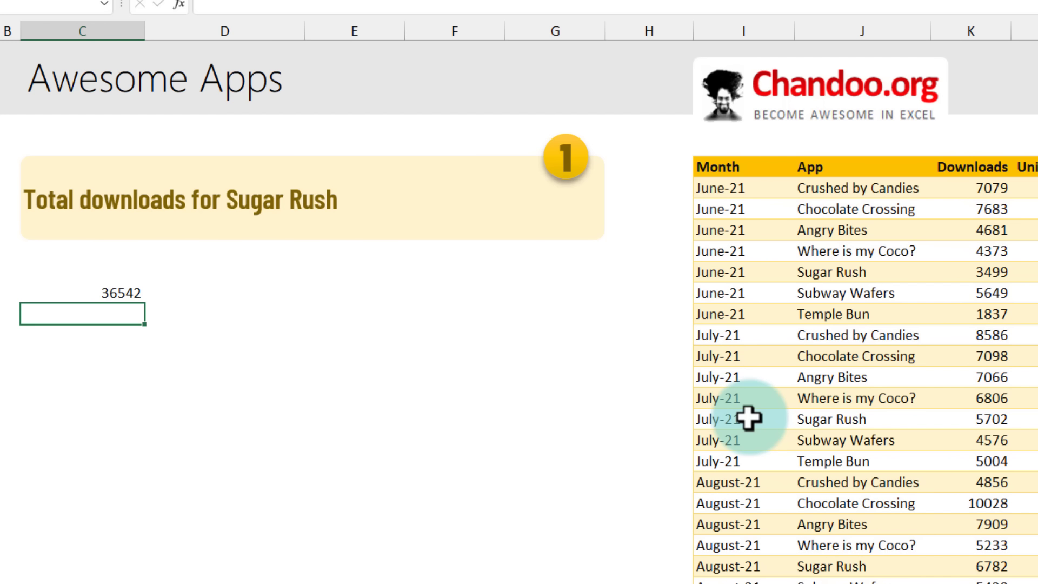
pyautogui.press('Up')
pyautogui.press('F2')
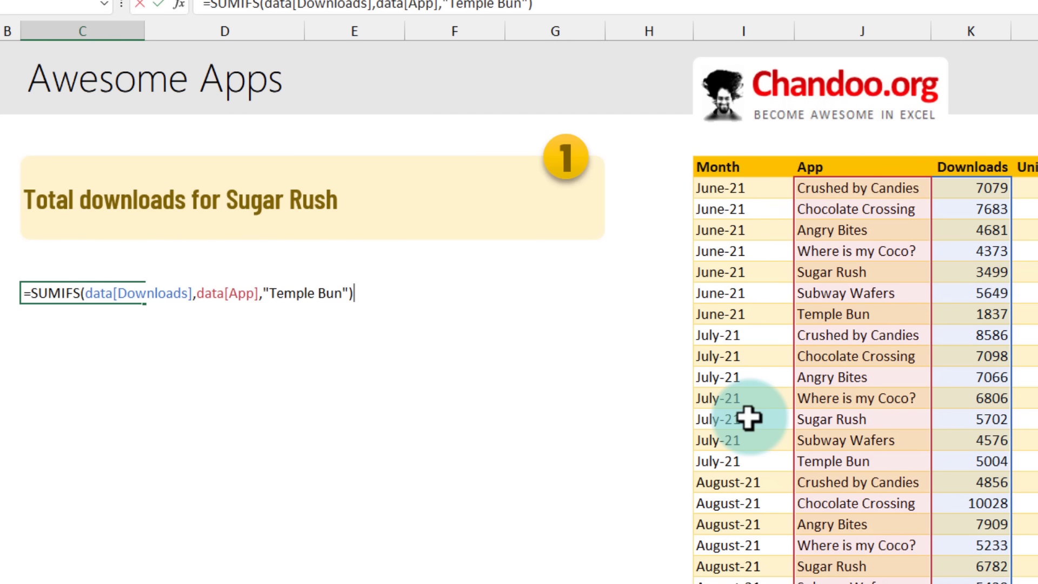
pyautogui.moveTo(272, 293); pyautogui.dragTo(343, 292)
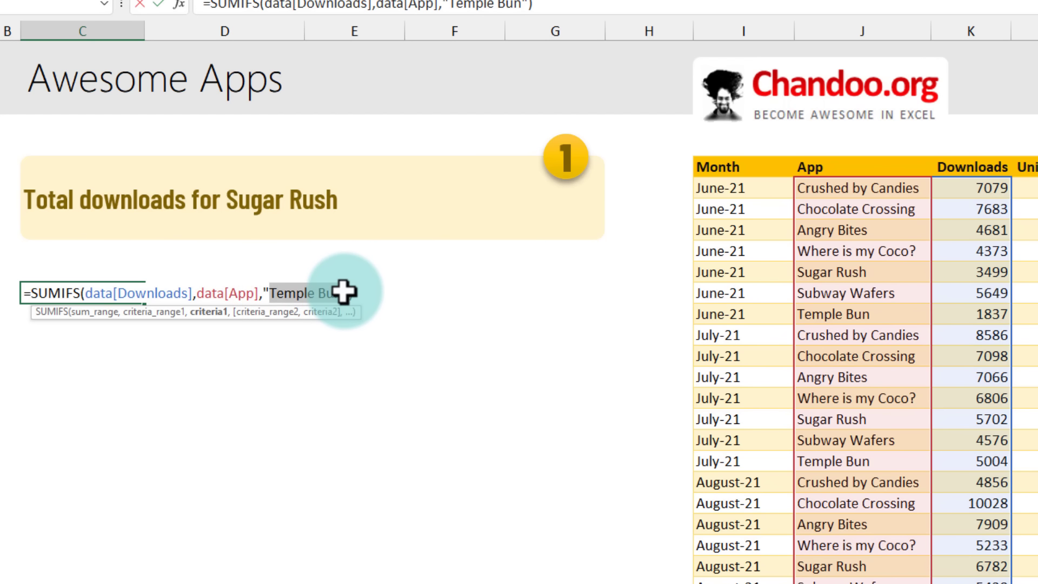
# Enter Sugar Rush in cell C9 as the app name
pyautogui.click(50, 271)
pyautogui.write('S')
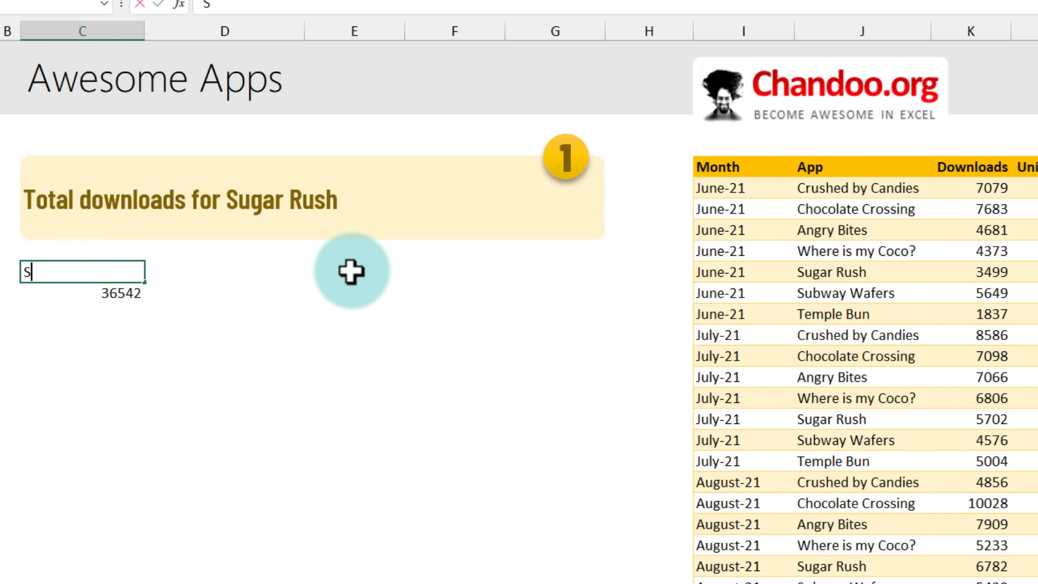
pyautogui.write('ugar Ru')
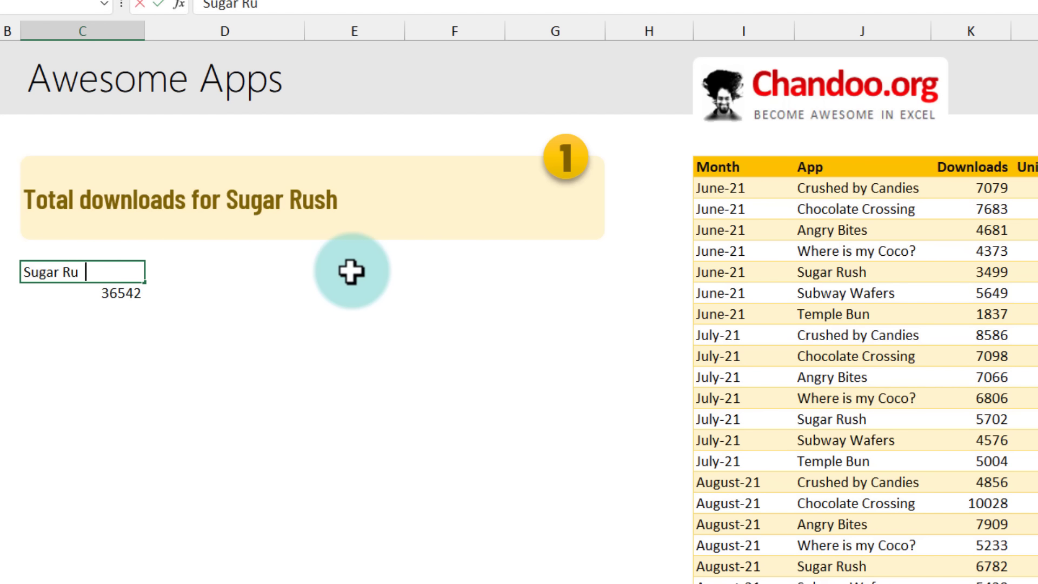
pyautogui.write('sh')
pyautogui.press('Return')
# Replace the "Temple Bun" criterion in the C10 SUMIFS formula with a reference to cell C9
pyautogui.press('F2')
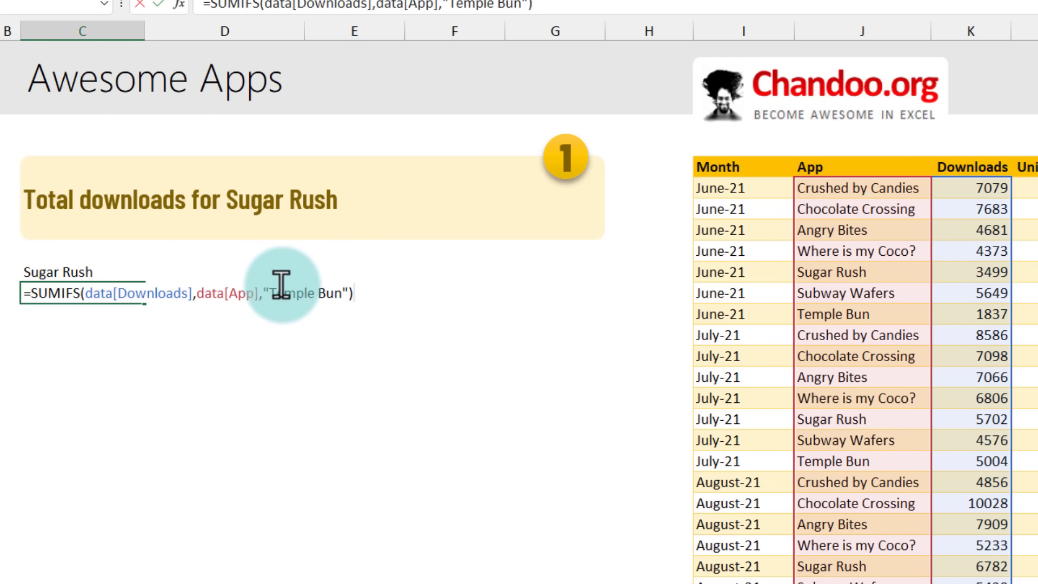
pyautogui.moveTo(265, 292); pyautogui.dragTo(362, 280)
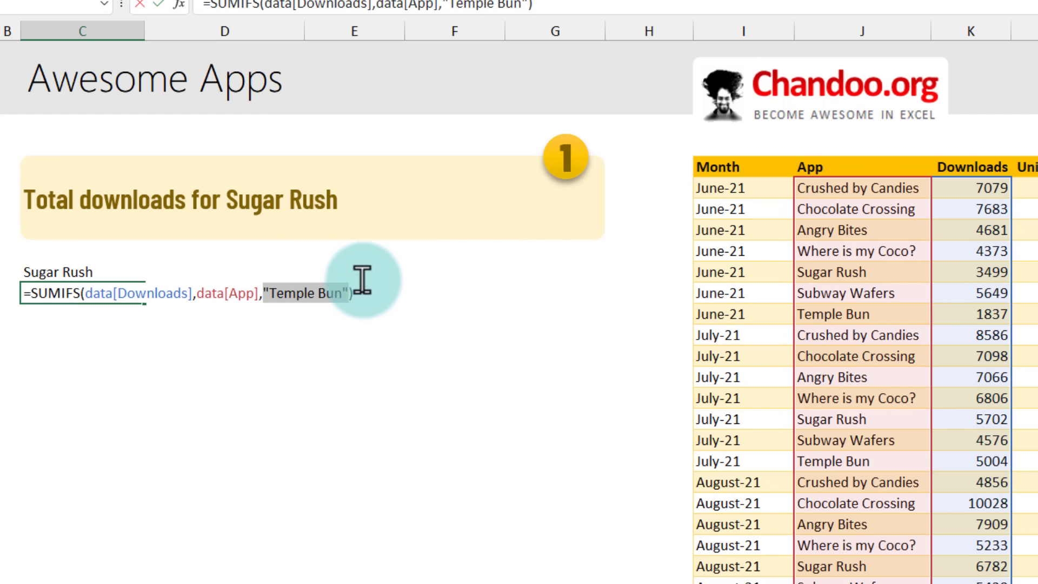
pyautogui.press('BackSpace')
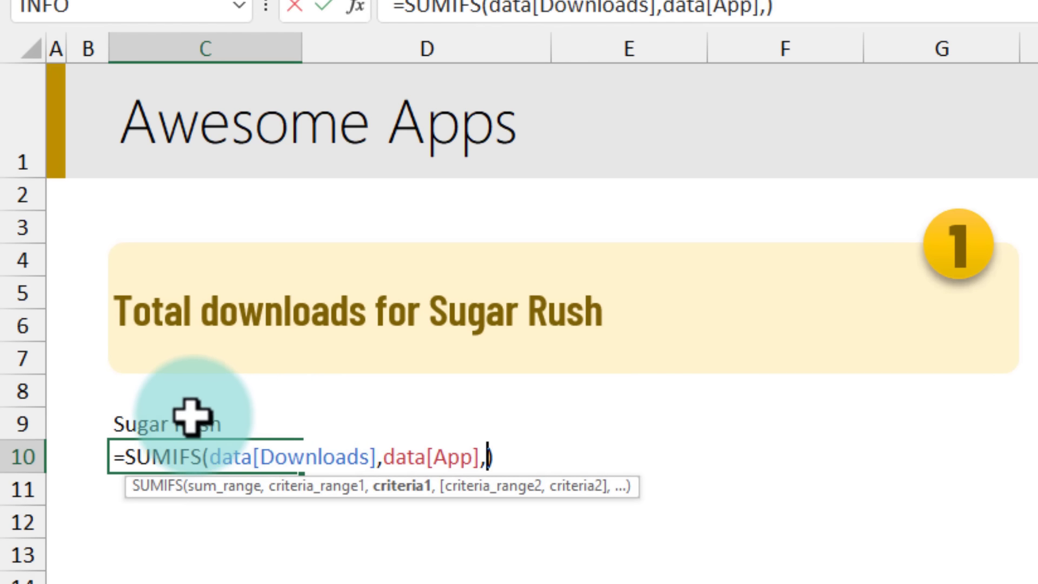
pyautogui.click(192, 416)
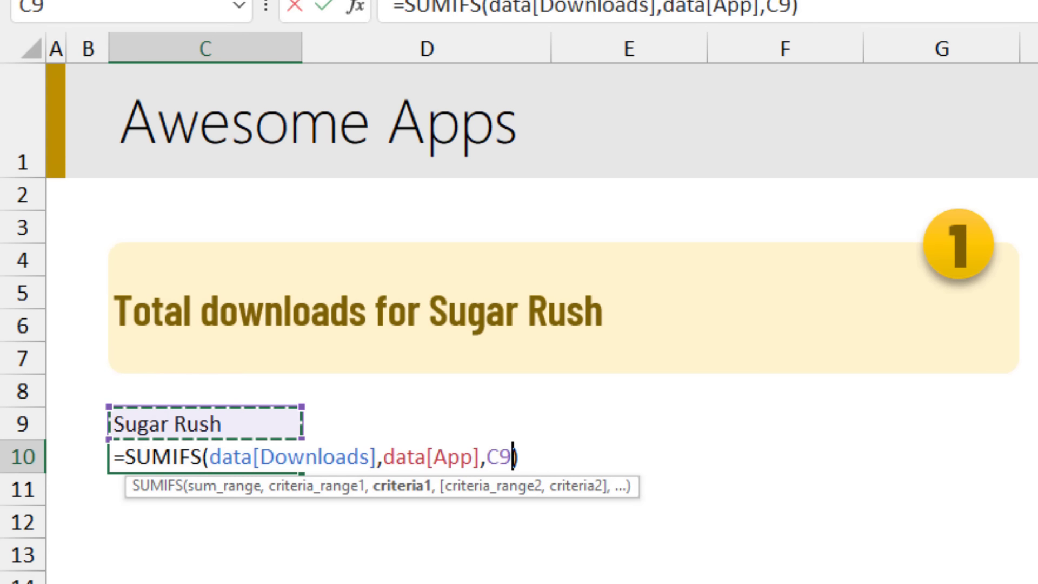
pyautogui.press('Return')
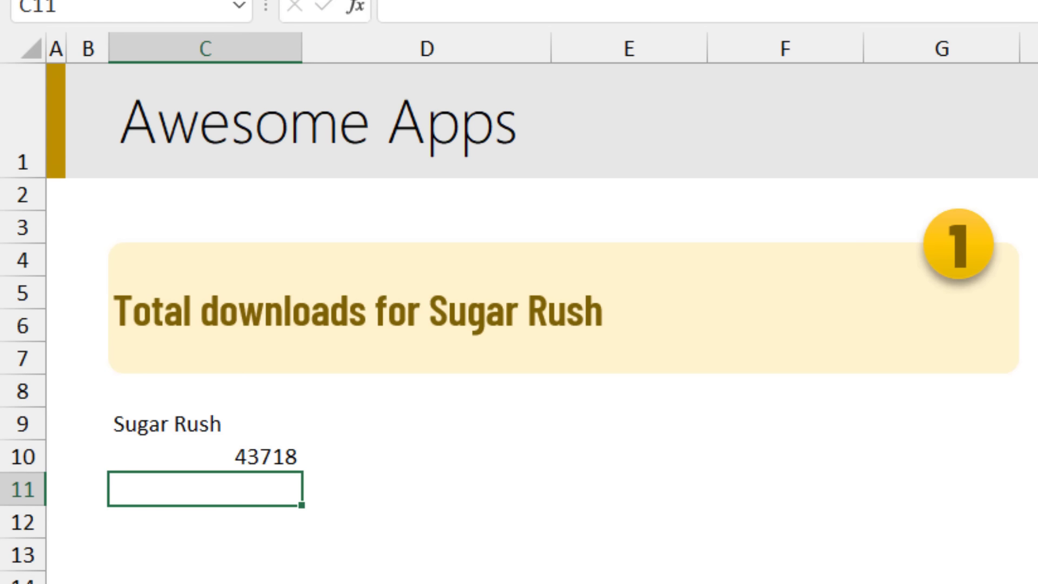
# Change the app name in C9 to Subway Wafers
pyautogui.click(193, 422)
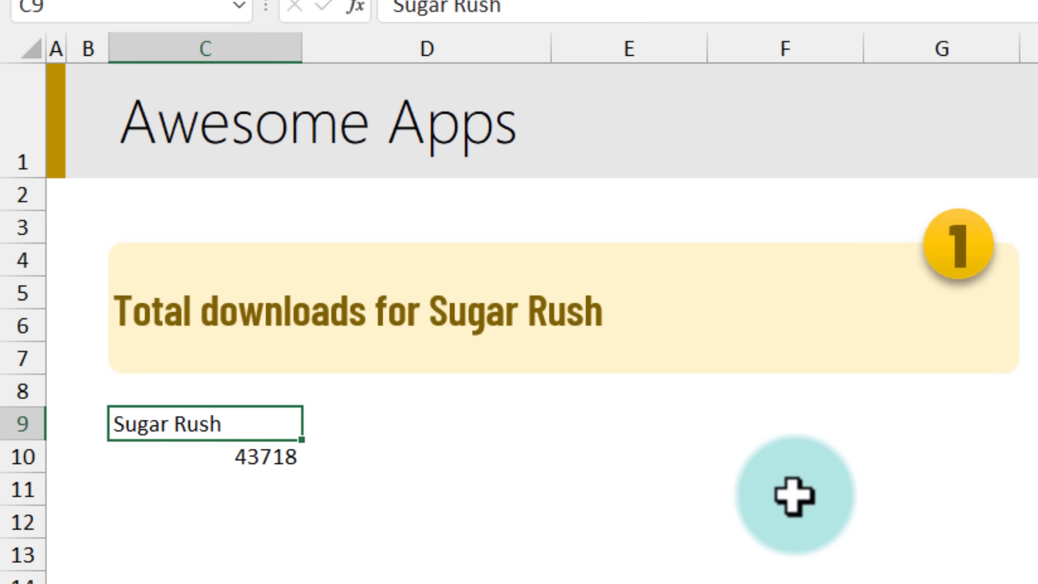
pyautogui.write('S')
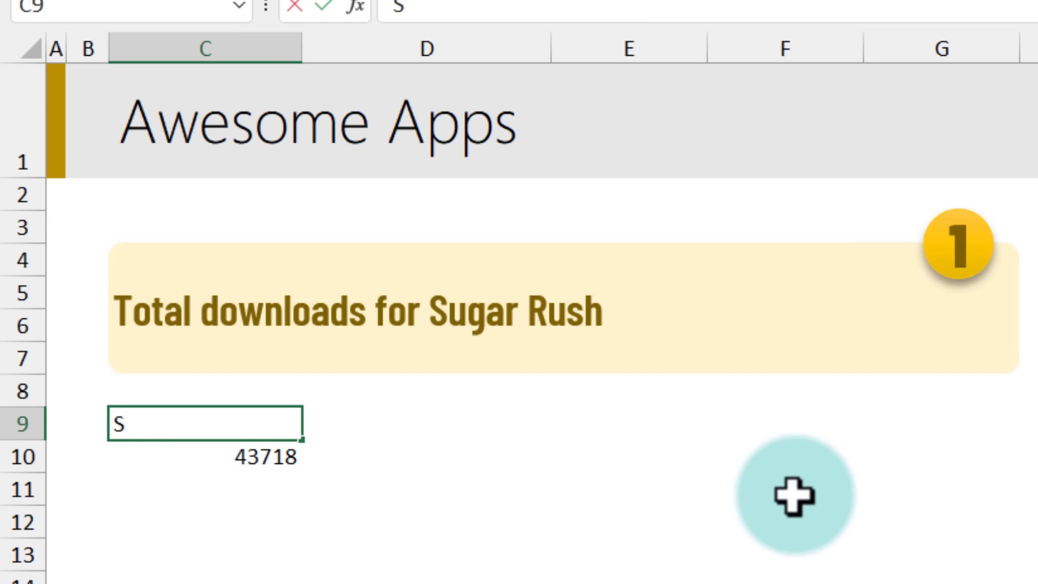
pyautogui.write('ubway Wafers')
pyautogui.press('Return')
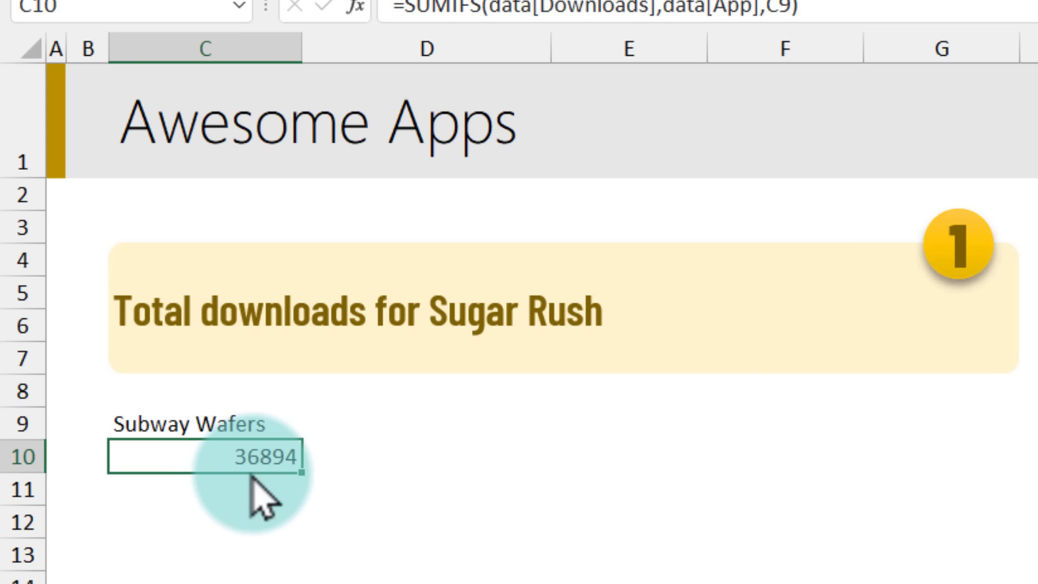
# On the sheet for C apps, label C9 "Starting with" with the value c in D9, and label C10 "Total Downloads"
pyautogui.hotkey('ctrl', 'pagedown')
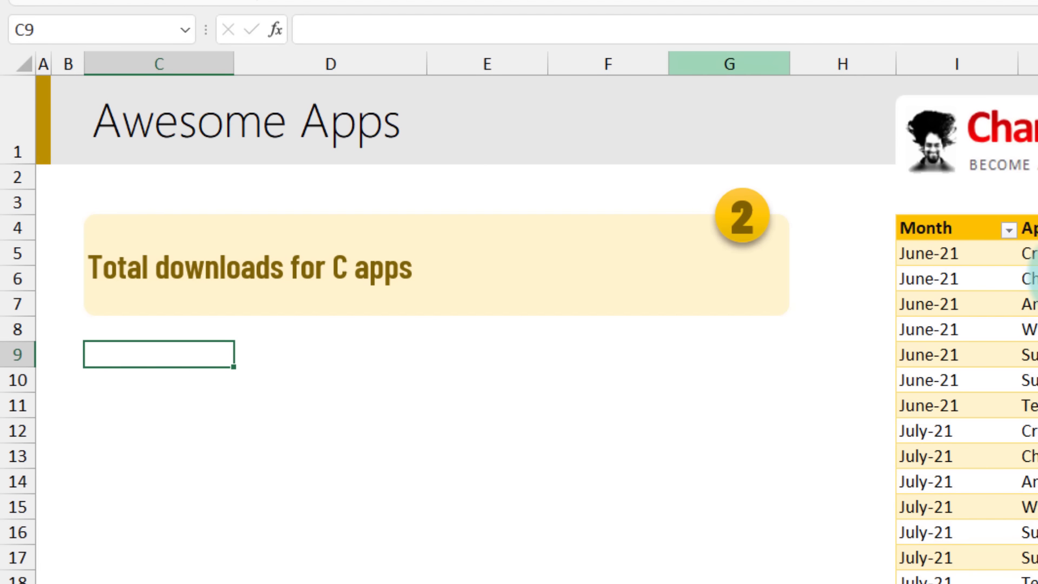
pyautogui.write('Sta')
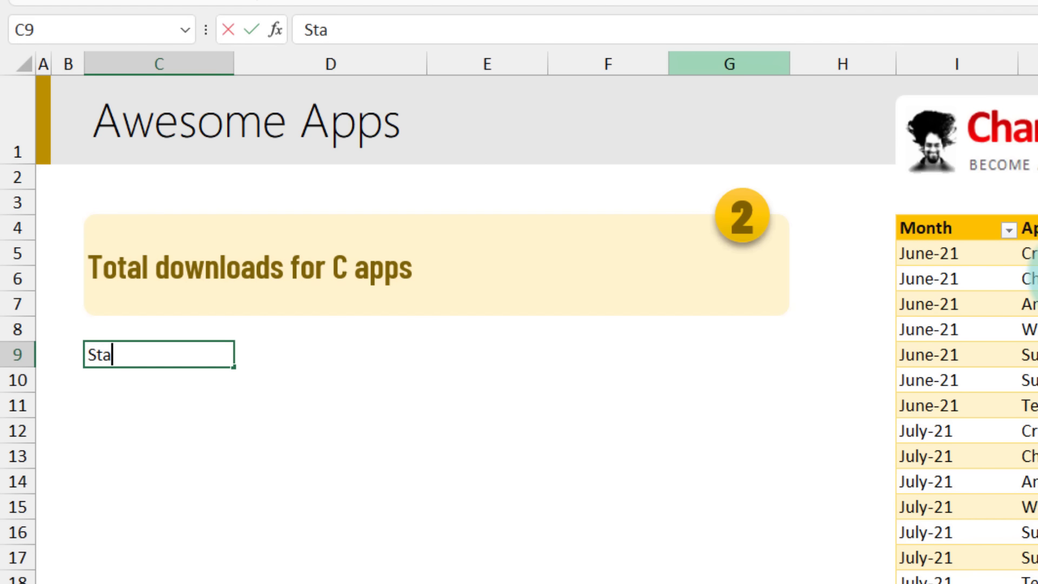
pyautogui.write('rting with')
pyautogui.press('Tab')
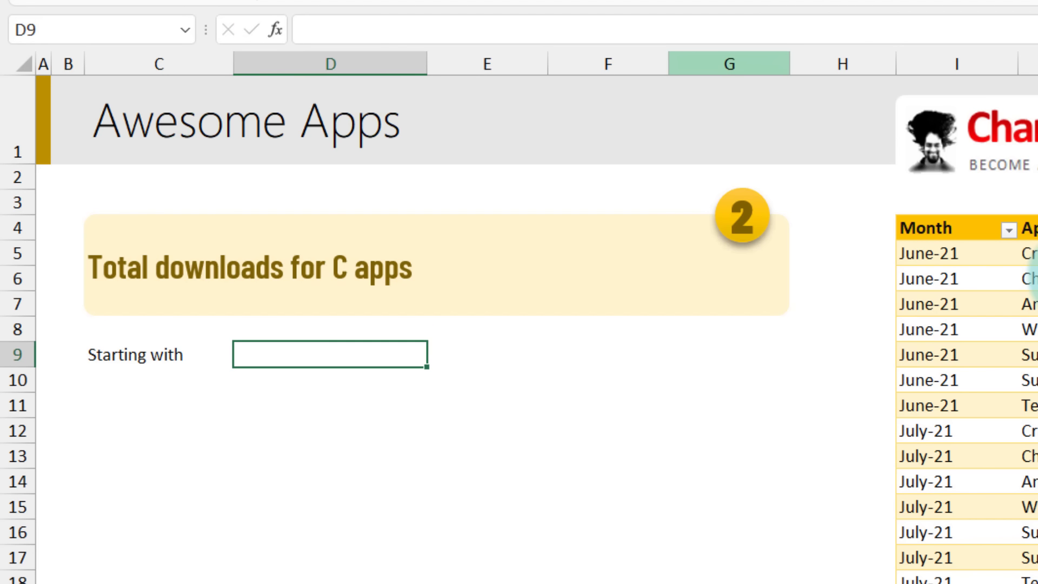
pyautogui.write('c')
pyautogui.press('Return')
pyautogui.write('Total Downloads')
pyautogui.press('Tab')
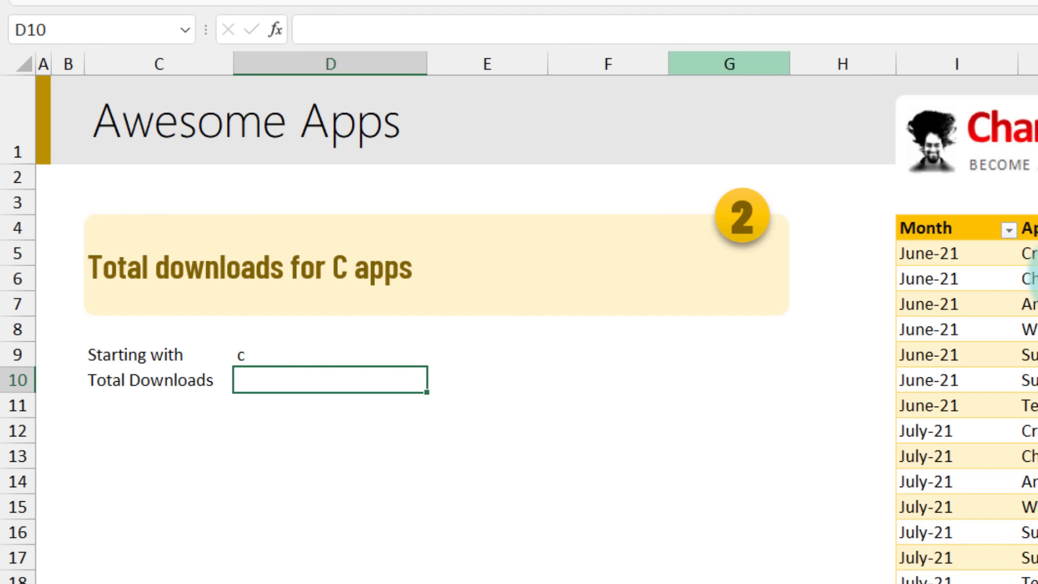
# Total the downloads of apps starting with c in D10 using =SUMIFS(data[Downloads],data[App],"c*")
pyautogui.write('=sumi')
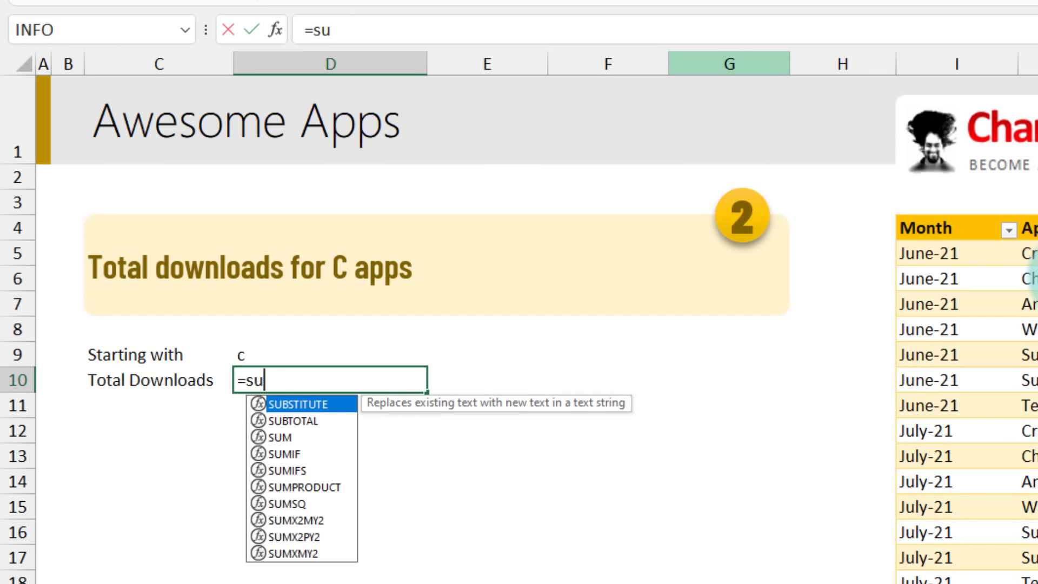
pyautogui.write('fs')
pyautogui.press('Tab')
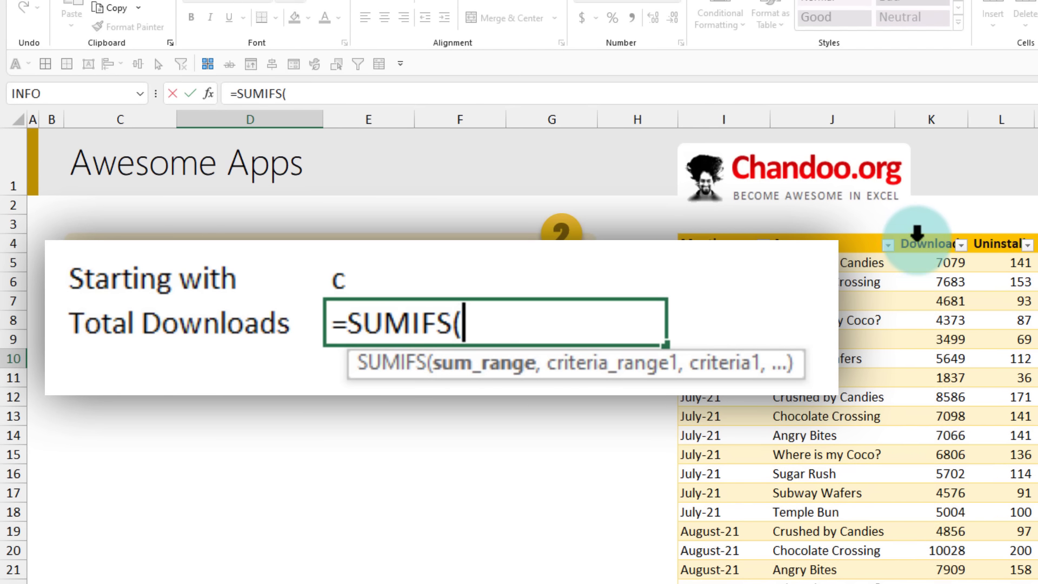
pyautogui.click(920, 238)
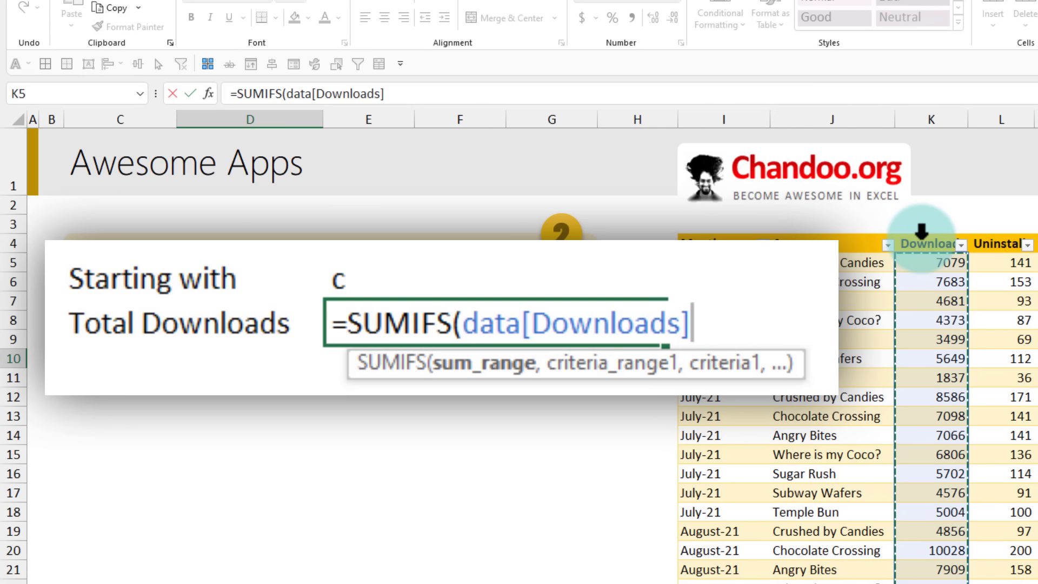
pyautogui.write(',')
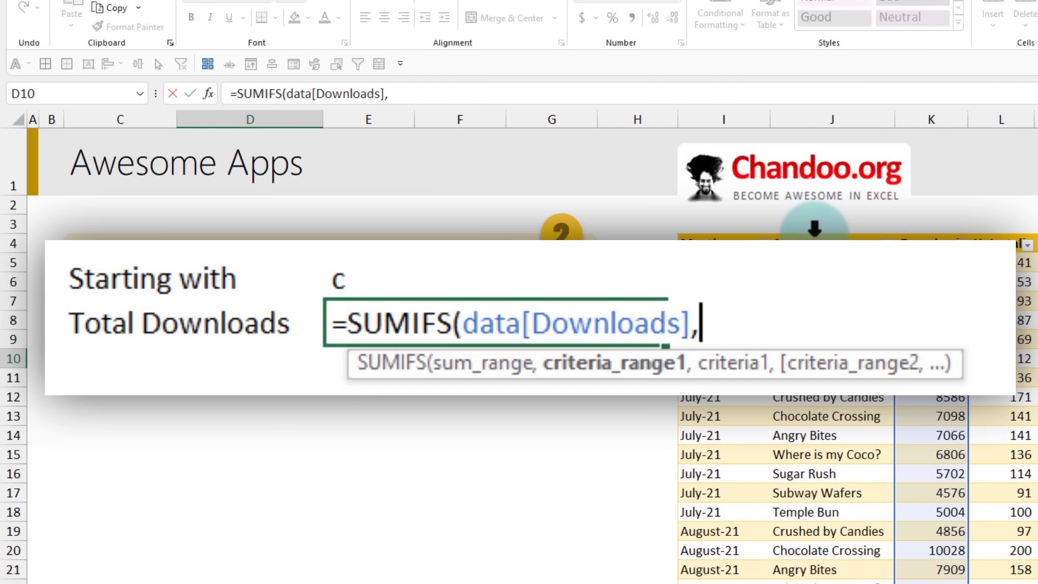
pyautogui.click(814, 235)
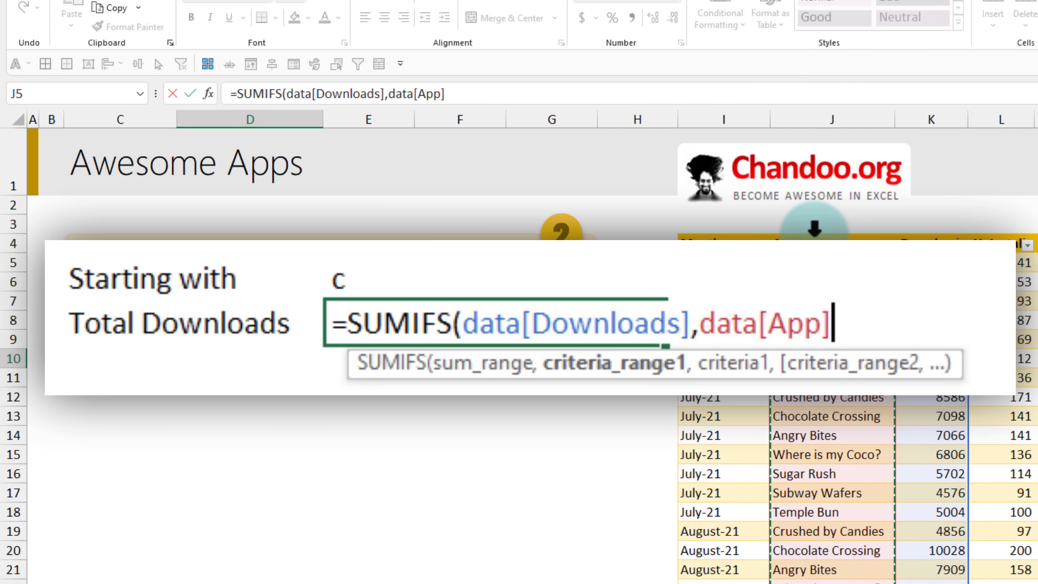
pyautogui.write(',')
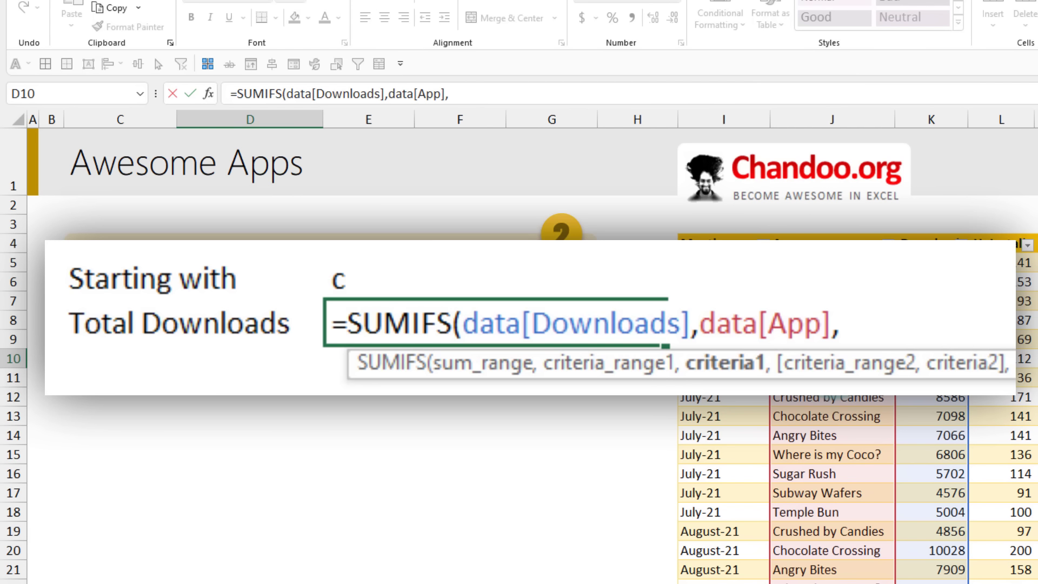
pyautogui.write('"c*"')
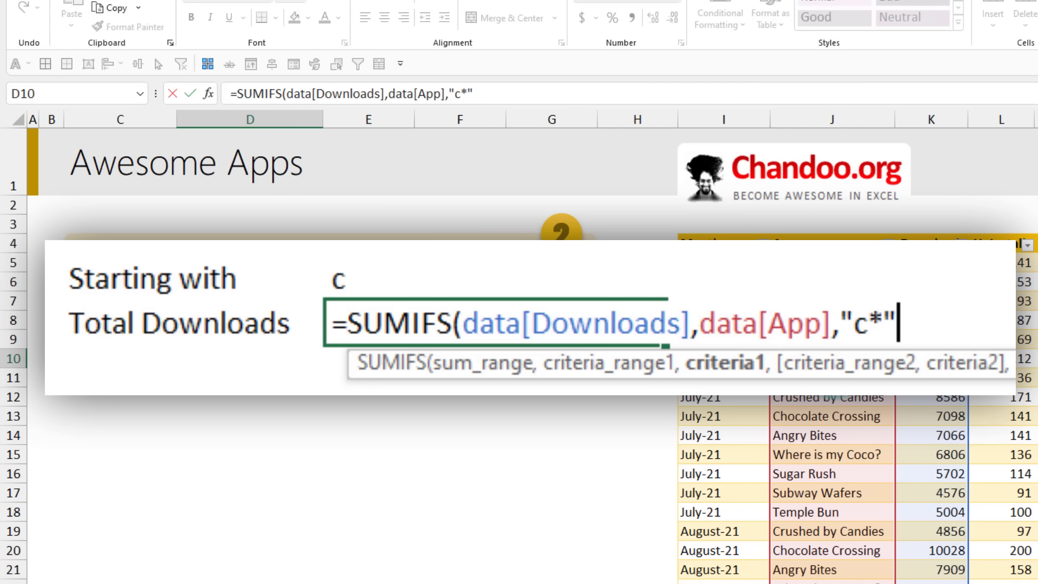
pyautogui.write(')')
pyautogui.press('Return')
pyautogui.click(590, 331)
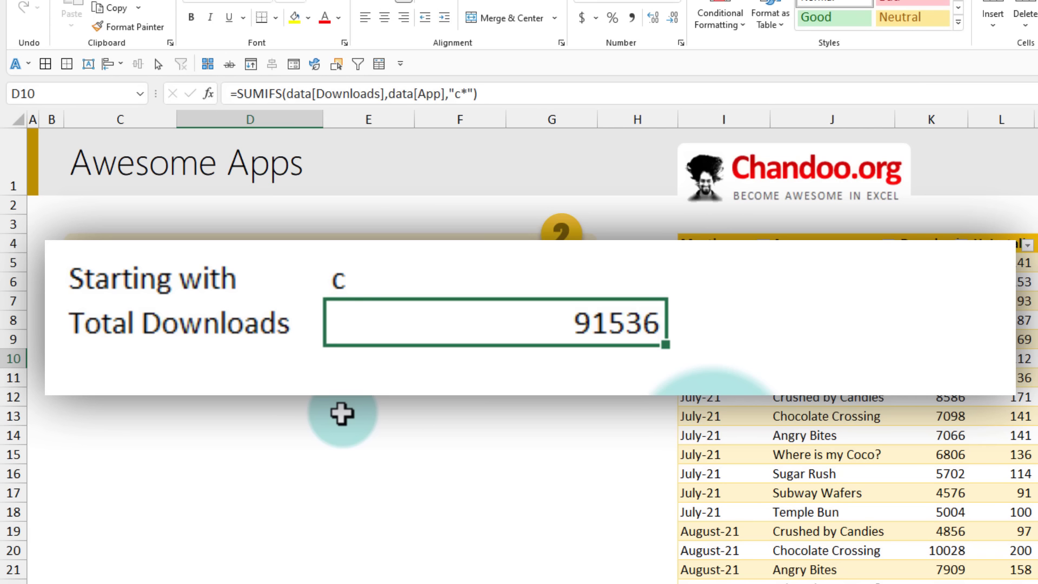
pyautogui.press('F2')
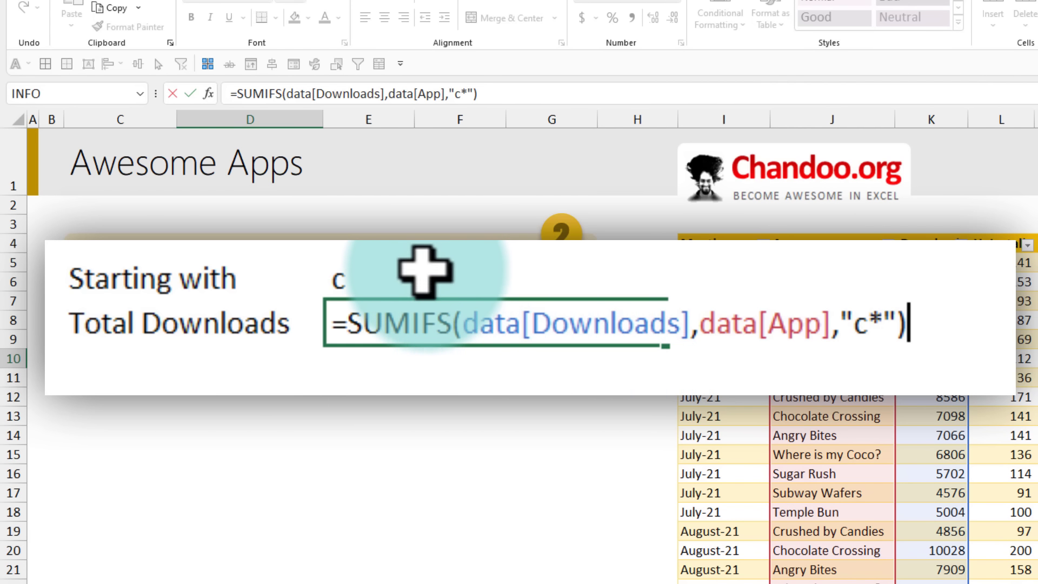
pyautogui.click(424, 268)
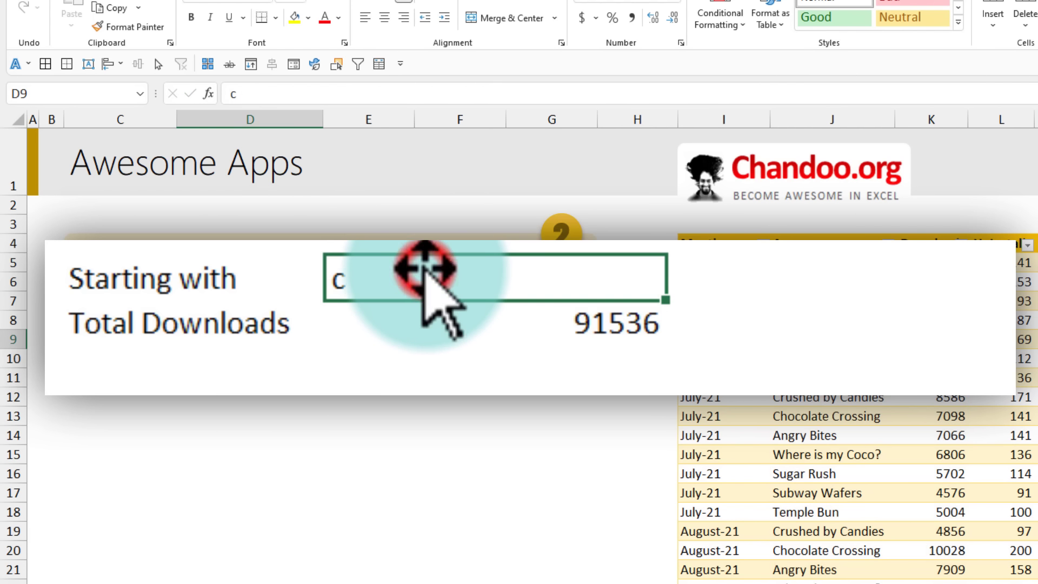
# Replace the "c*" criterion in the D10 SUMIFS formula with D9&"*" so it uses the starting letter cell
pyautogui.click(567, 326)
pyautogui.doubleClick(563, 327)
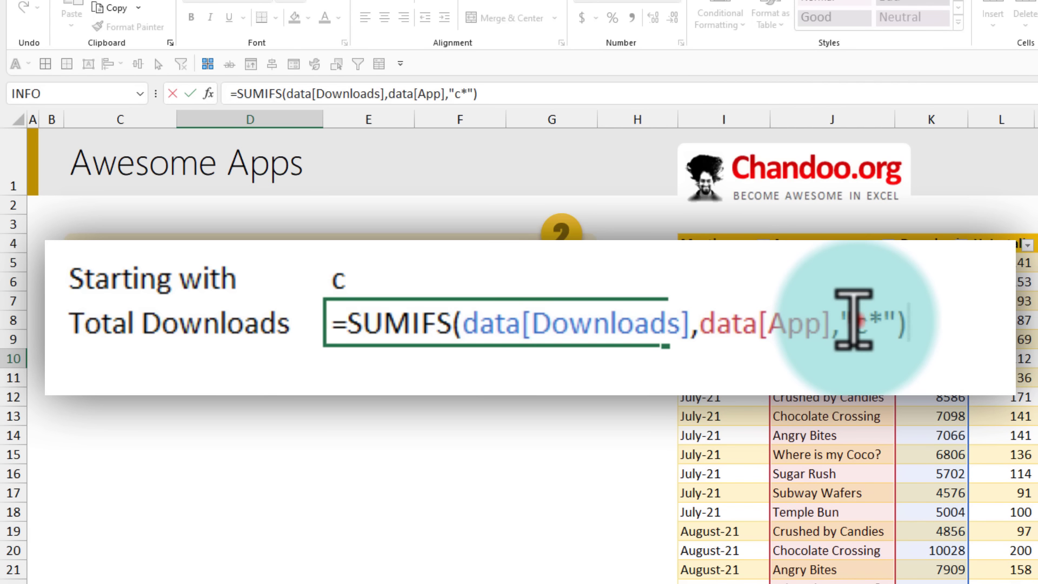
pyautogui.click(853, 320)
pyautogui.press('Delete')
pyautogui.press('Delete')
pyautogui.press('Delete')
pyautogui.press('Delete')
pyautogui.press('BackSpace')
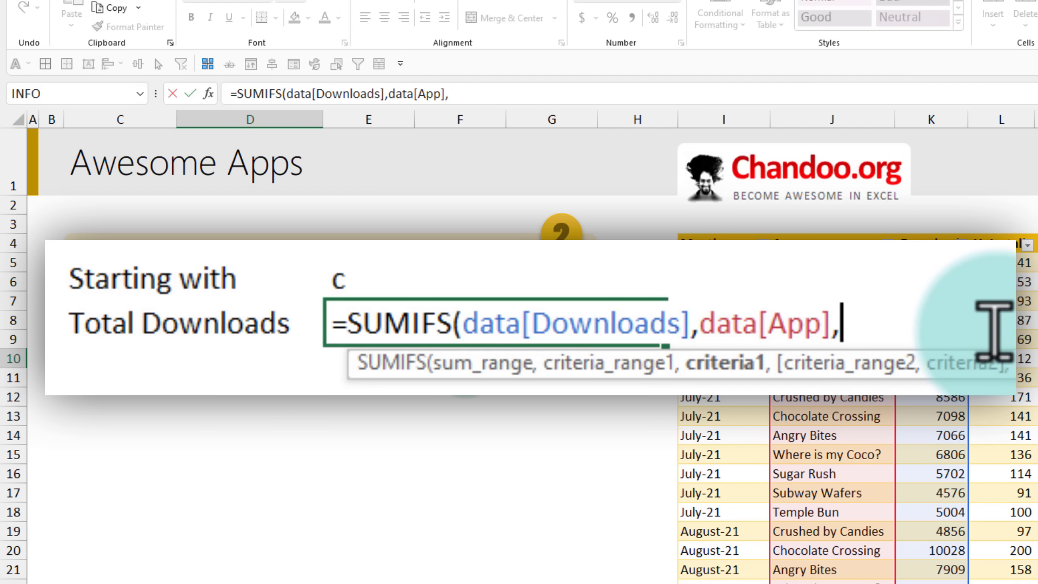
pyautogui.click(419, 268)
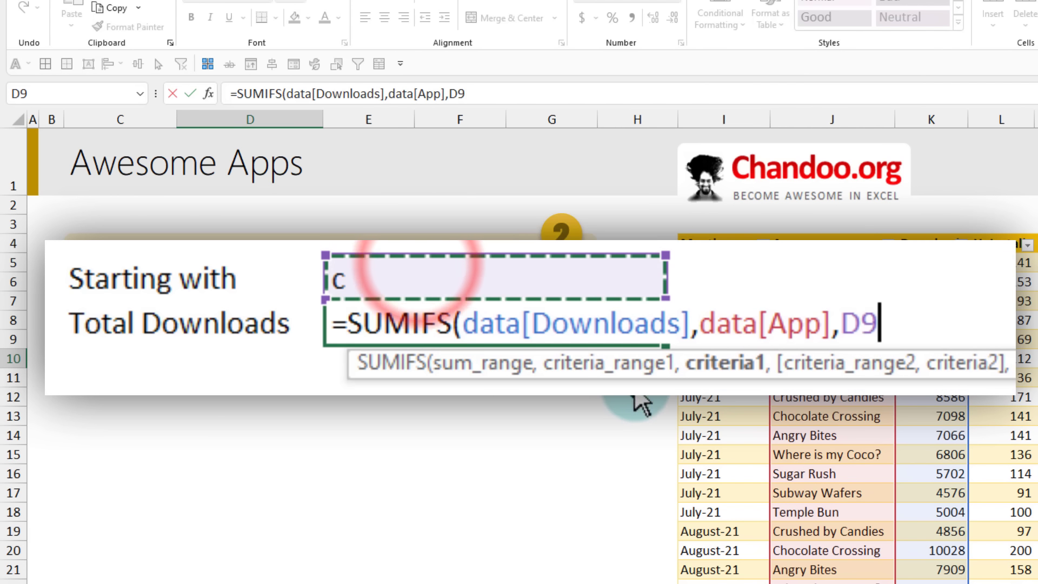
pyautogui.write('&')
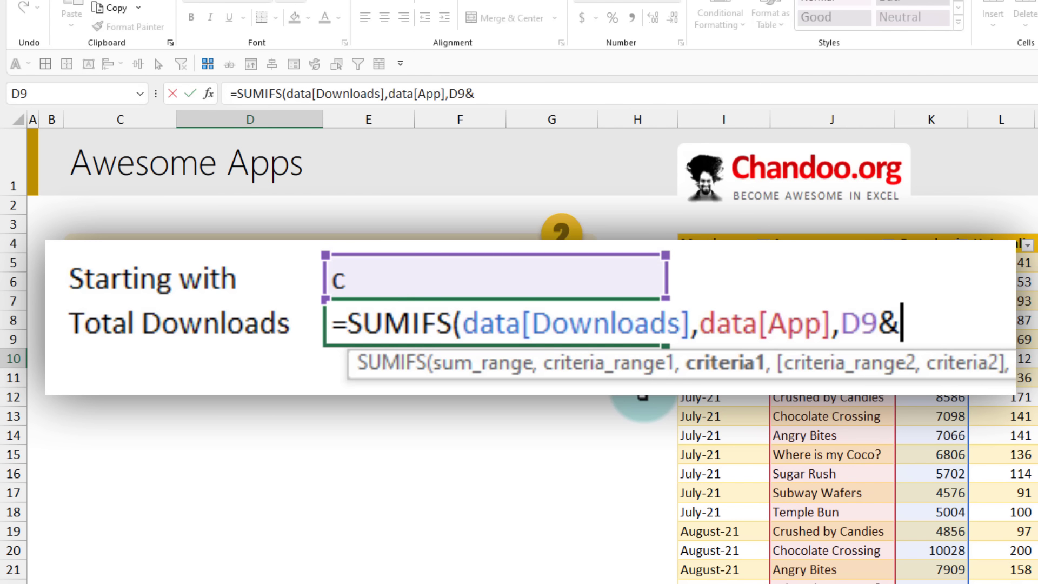
pyautogui.write('"*"')
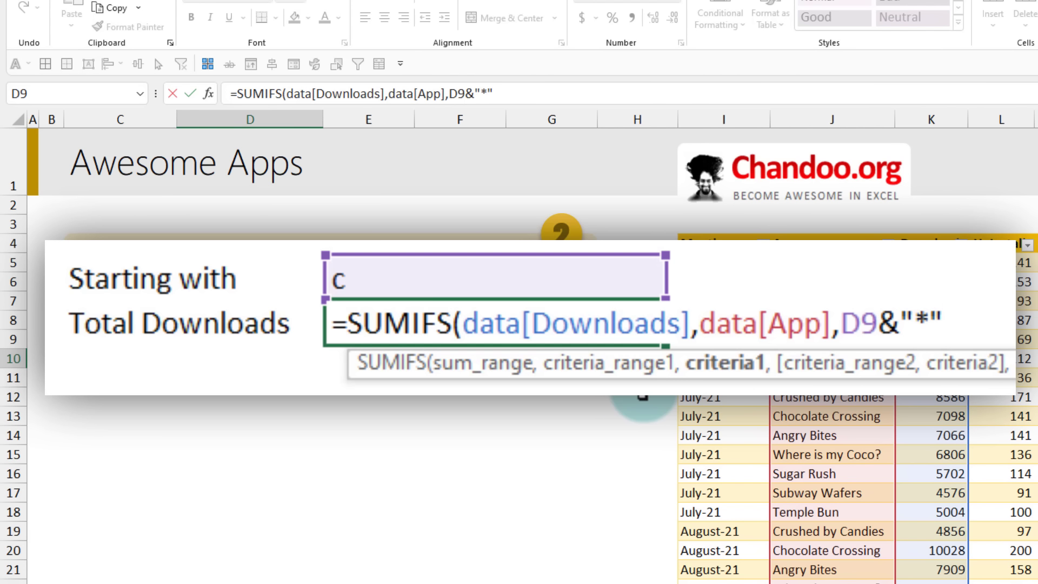
pyautogui.write(')')
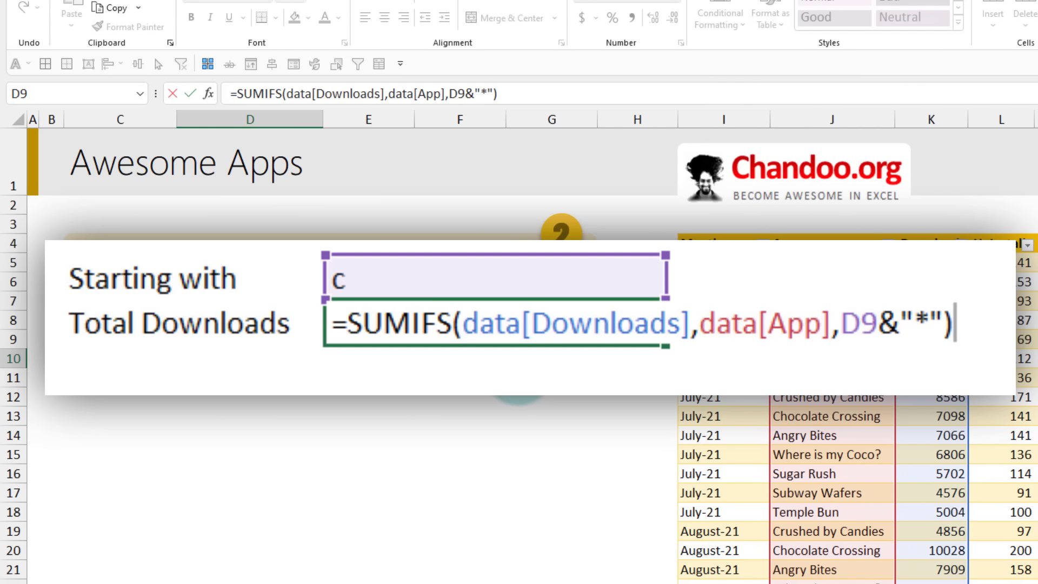
pyautogui.press('Return')
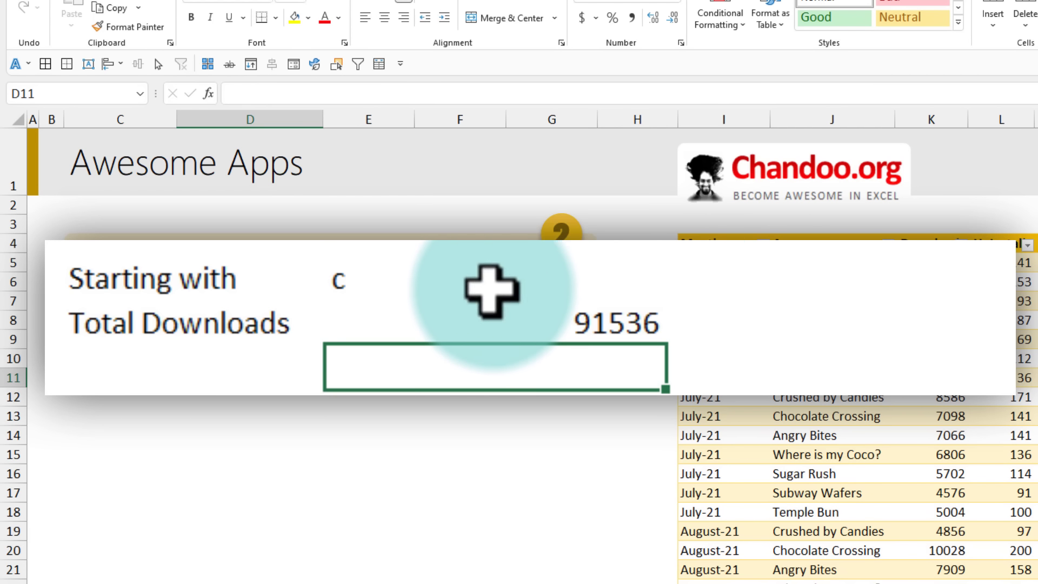
# Change the starting letter in D9 to s
pyautogui.click(226, 339)
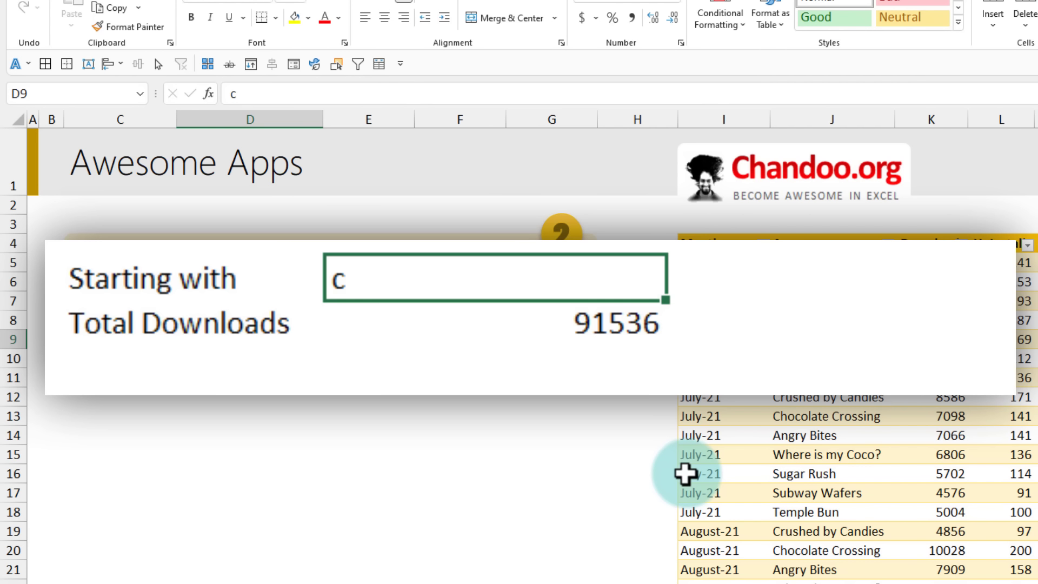
pyautogui.write('s')
pyautogui.press('Return')
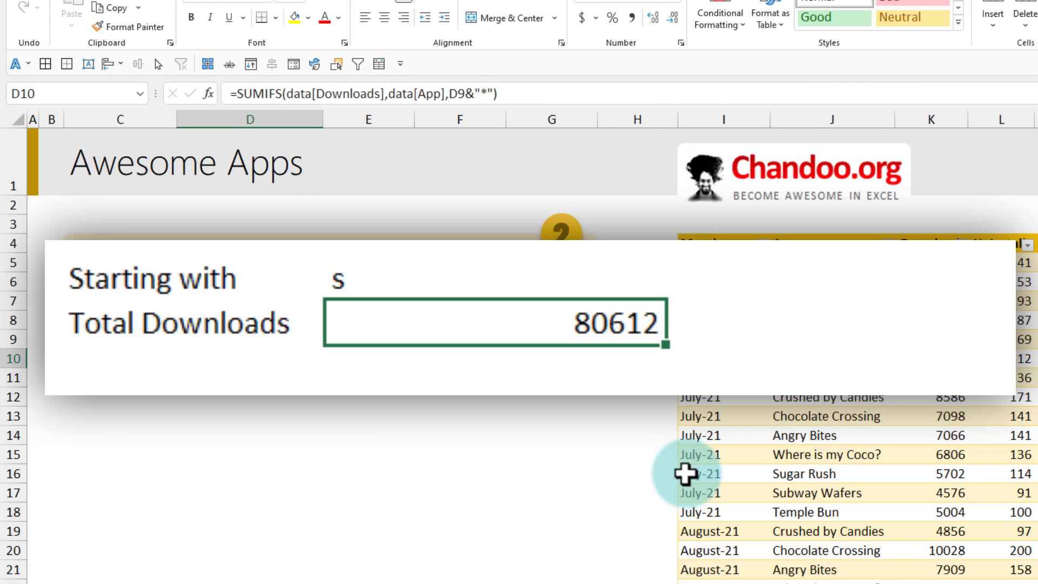
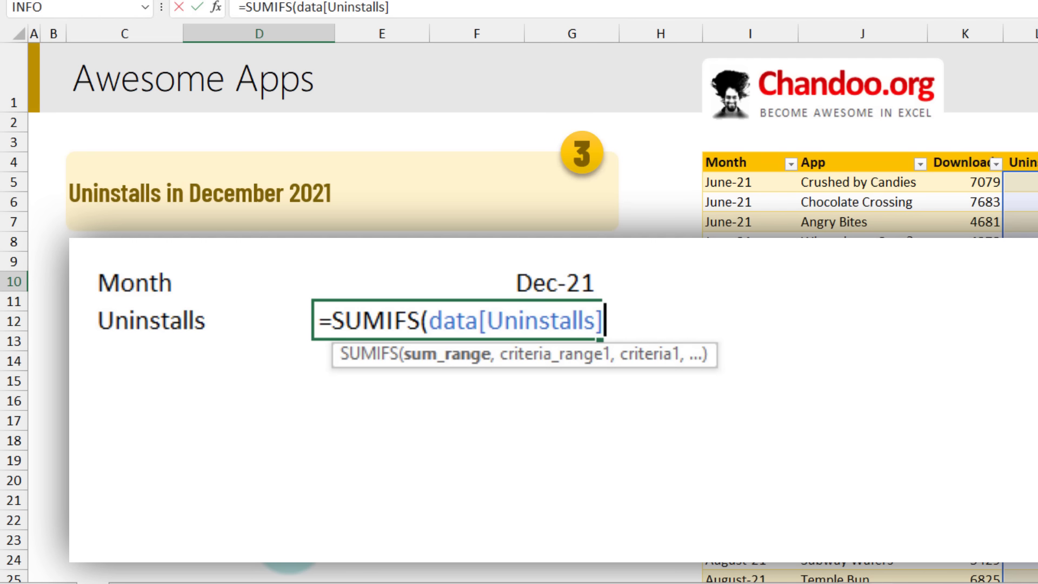
# Continue the SUMIFS formula in D10 with data[Month] as the criteria range after data[Uninstalls]
pyautogui.write(',')
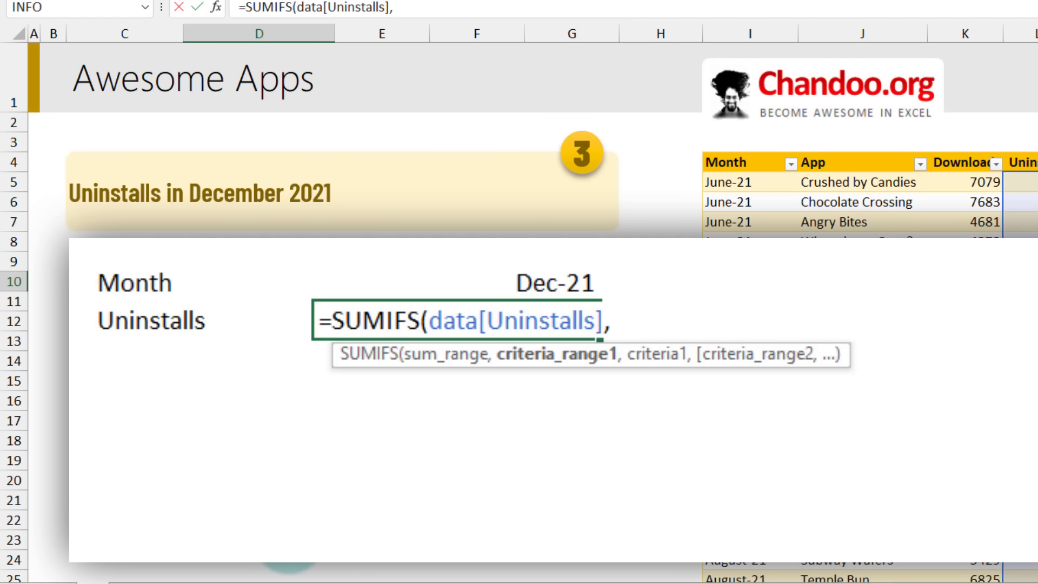
pyautogui.write('data[')
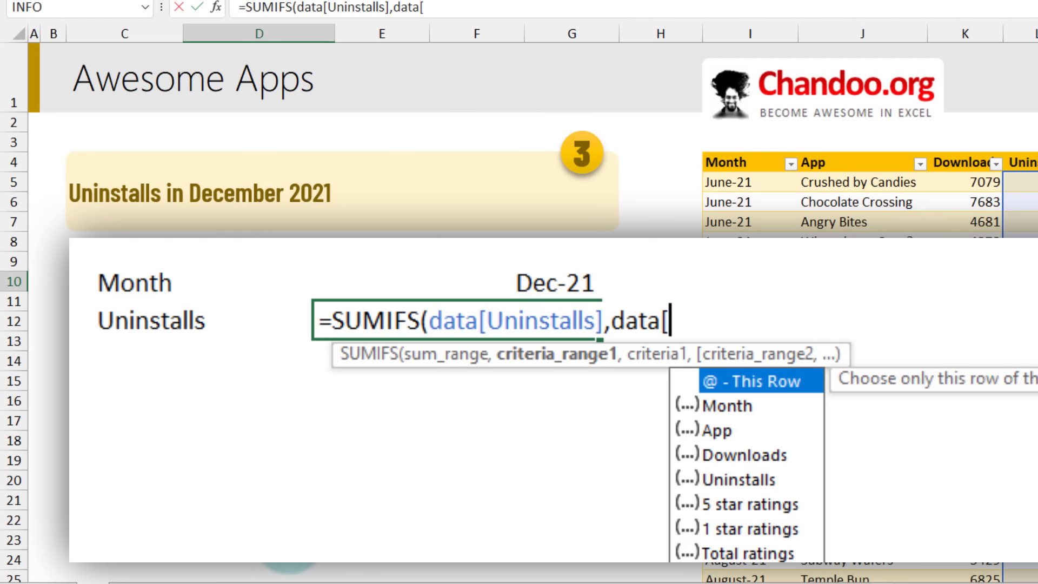
pyautogui.press('Down')
pyautogui.press('Tab')
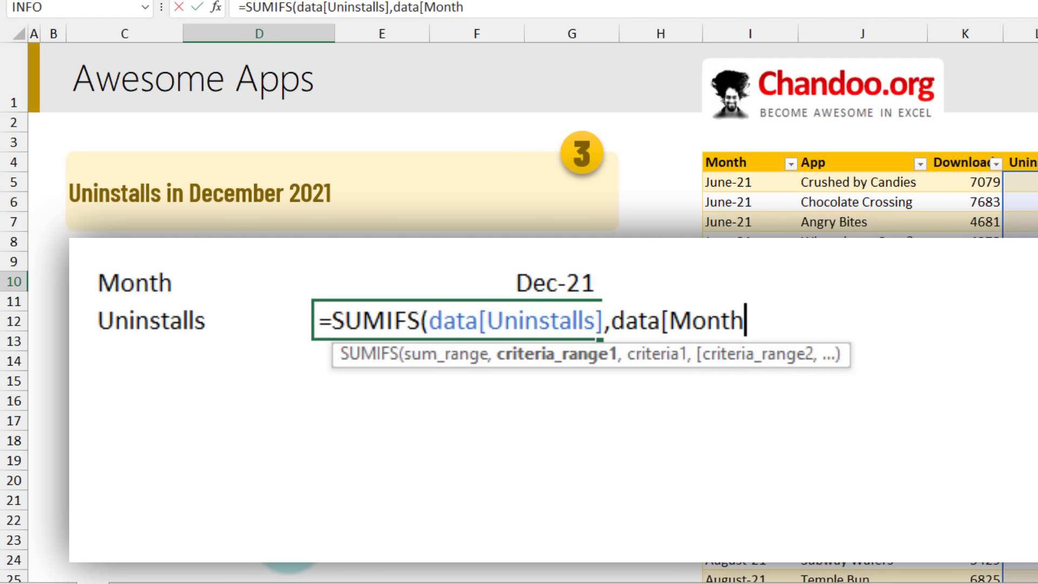
pyautogui.write('],')
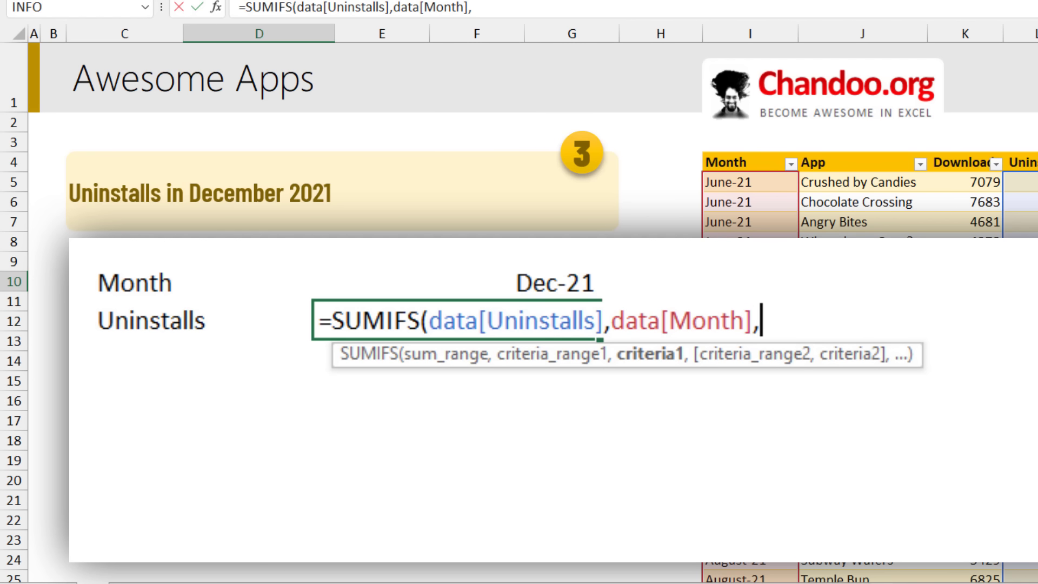
pyautogui.click(504, 281)
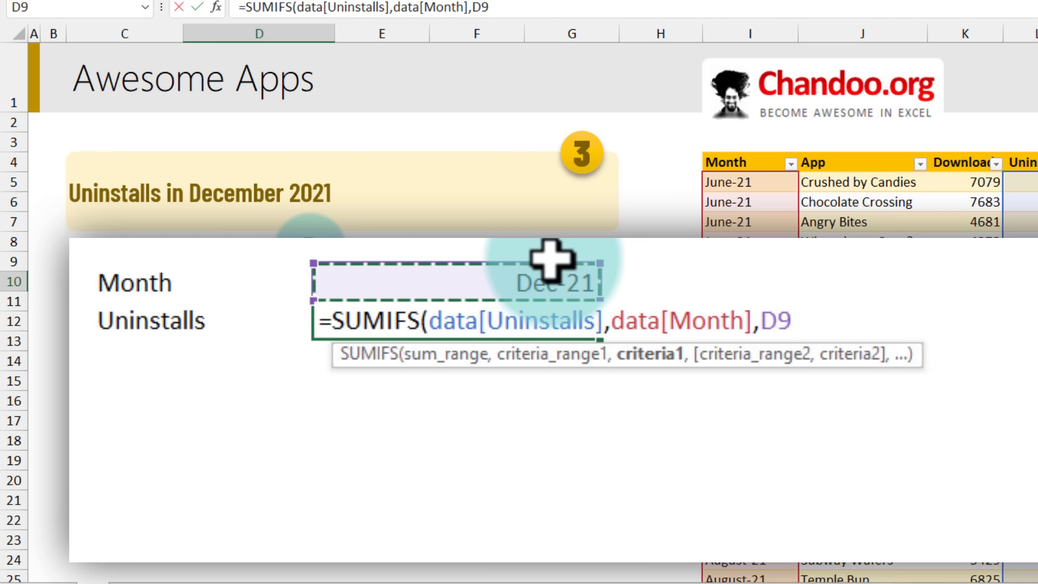
pyautogui.press('BackSpace')
pyautogui.press('BackSpace')
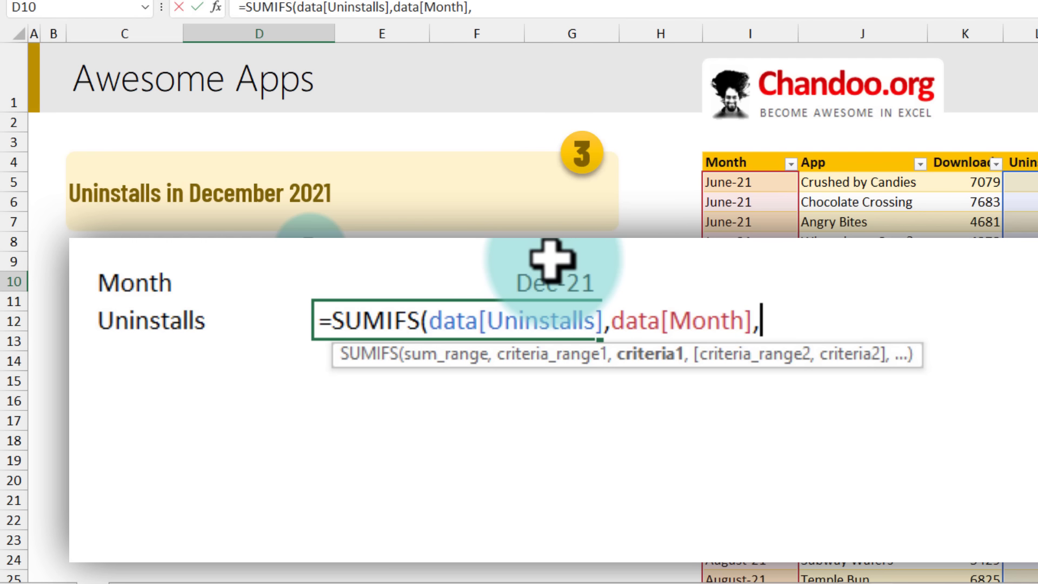
# Set the month criterion in the D10 SUMIFS formula to date(2021,12,1) and complete the formula
pyautogui.write('date')
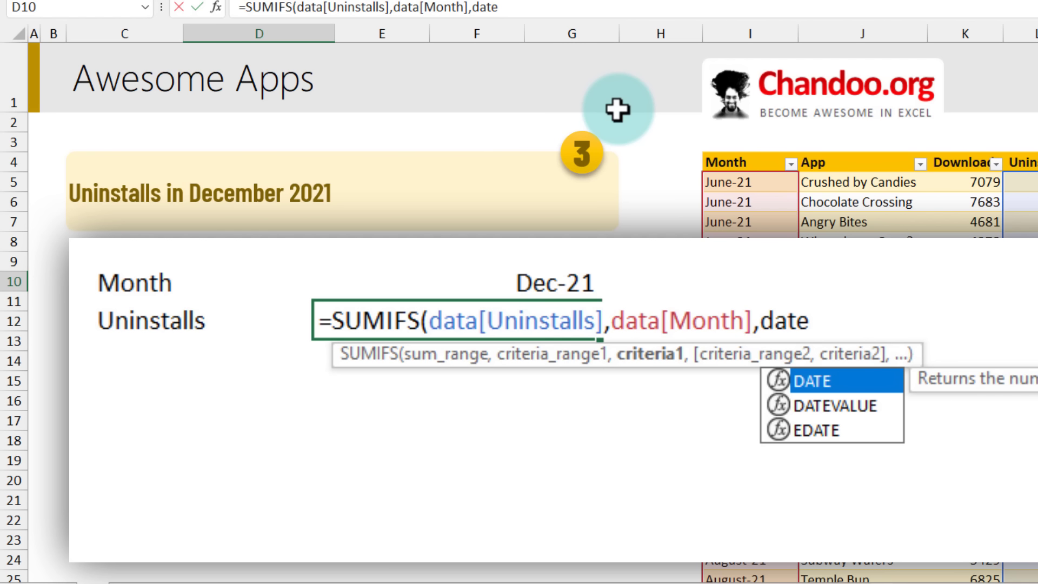
pyautogui.write(' (')
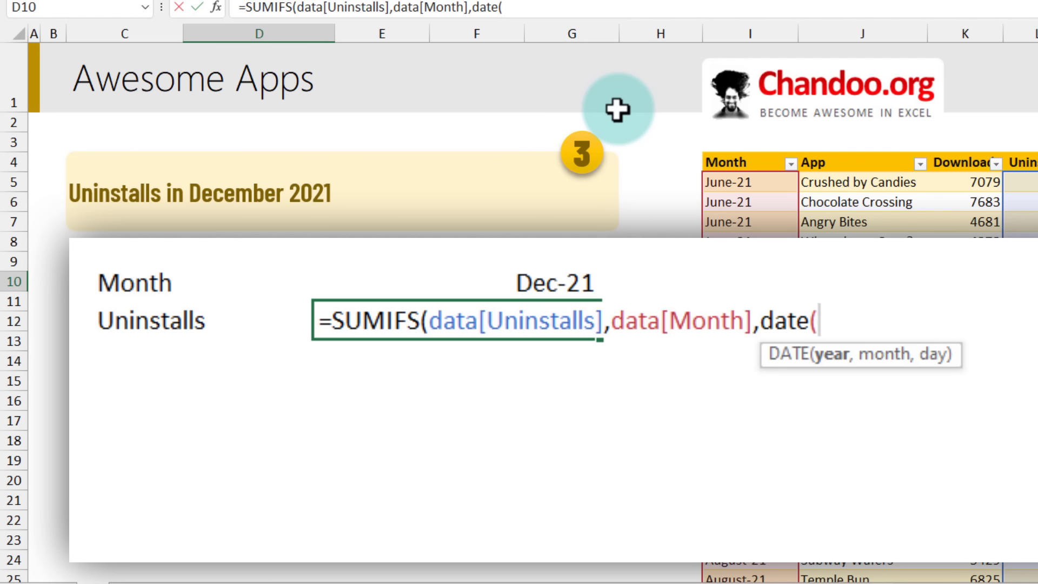
pyautogui.write('20')
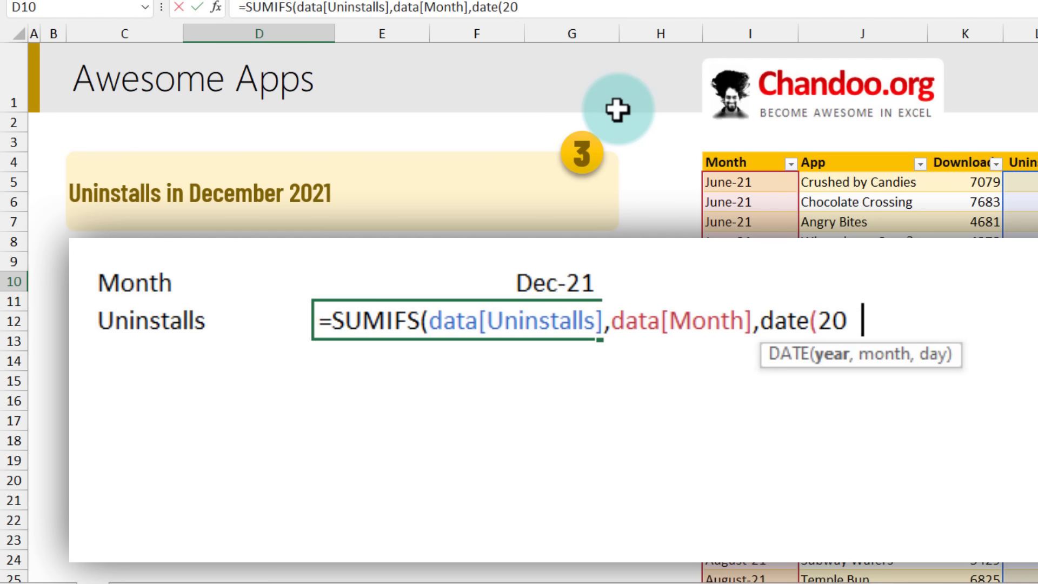
pyautogui.write('21,12,1))')
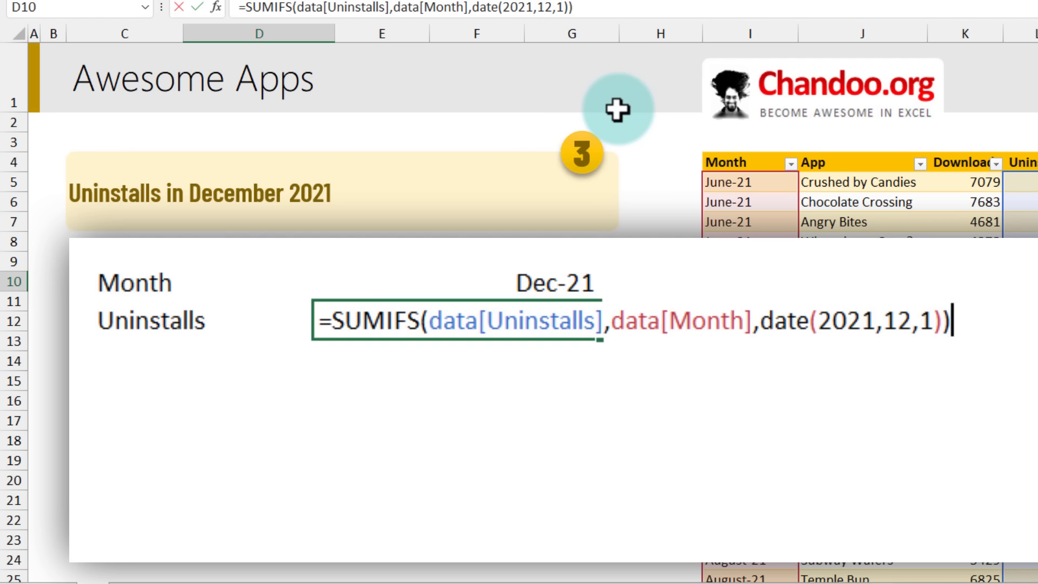
pyautogui.press('Return')
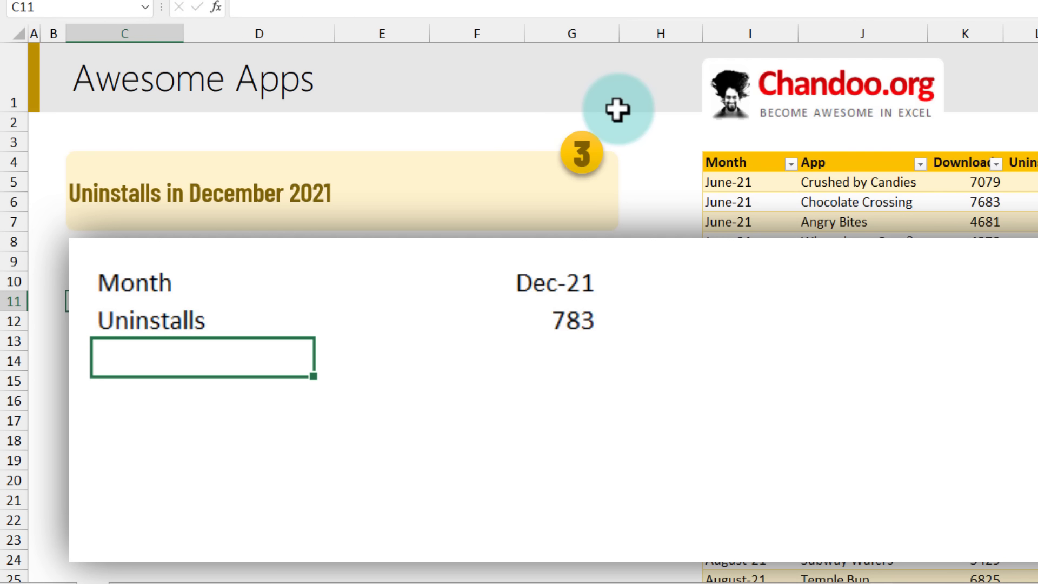
# Check the uninstalls total by selecting the Uninstalls values of all December-21 rows in the data table
pyautogui.click(576, 323)
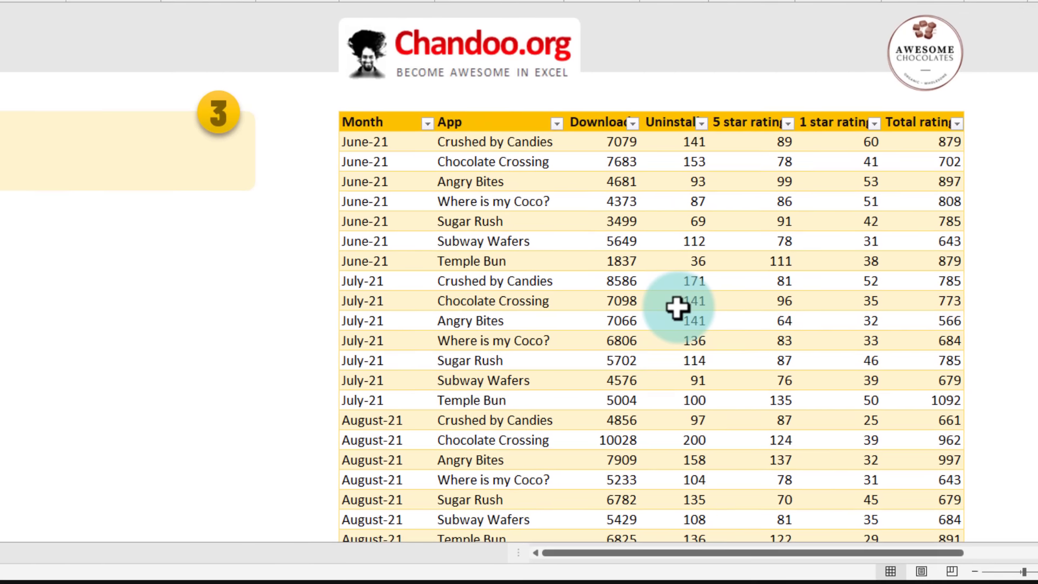
pyautogui.scroll(-11, 674, 308)
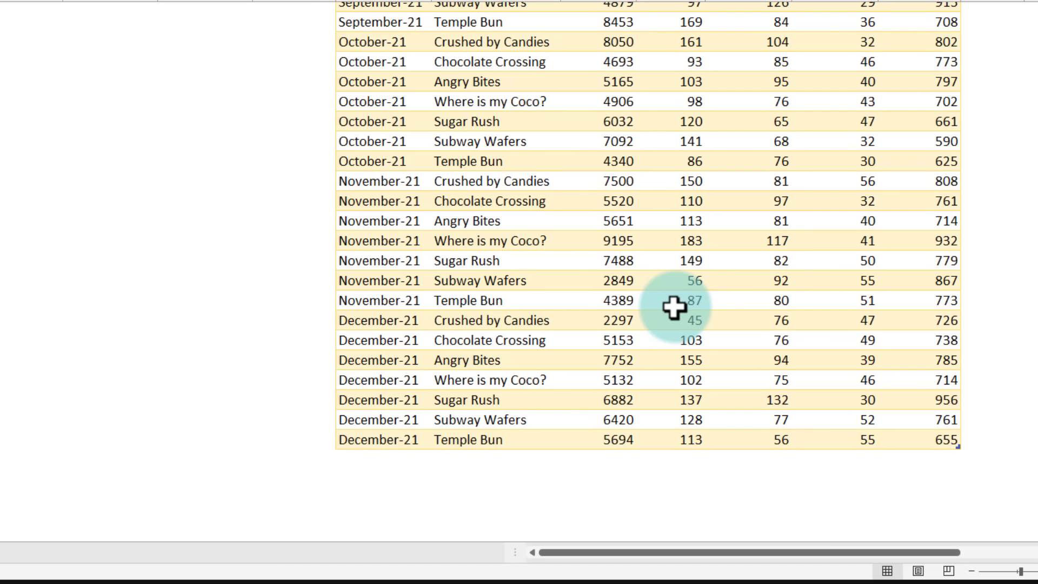
pyautogui.click(403, 321)
pyautogui.moveTo(692, 323); pyautogui.dragTo(690, 436)
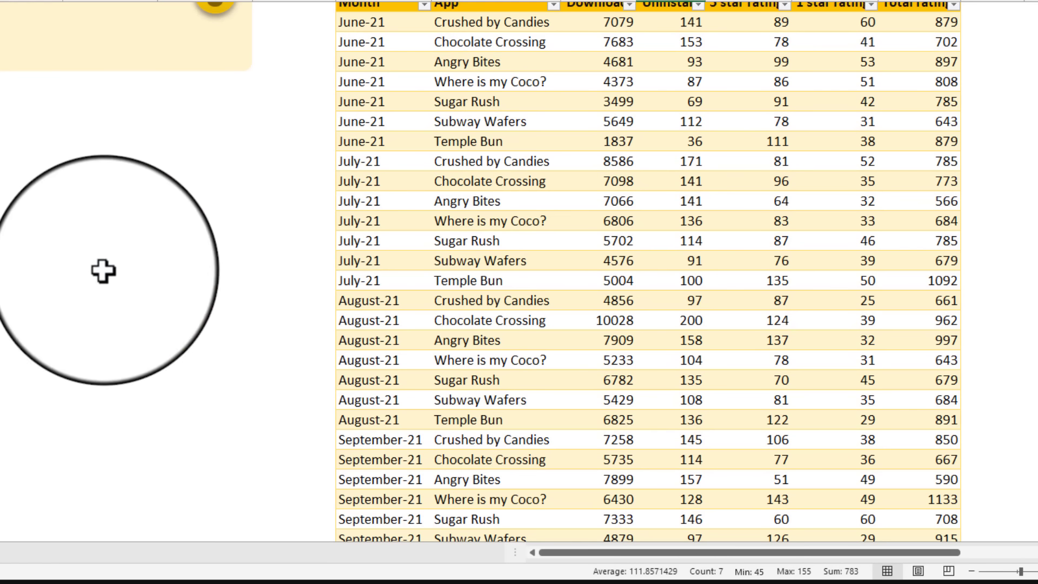
pyautogui.click(37, 192)
pyautogui.write('783')
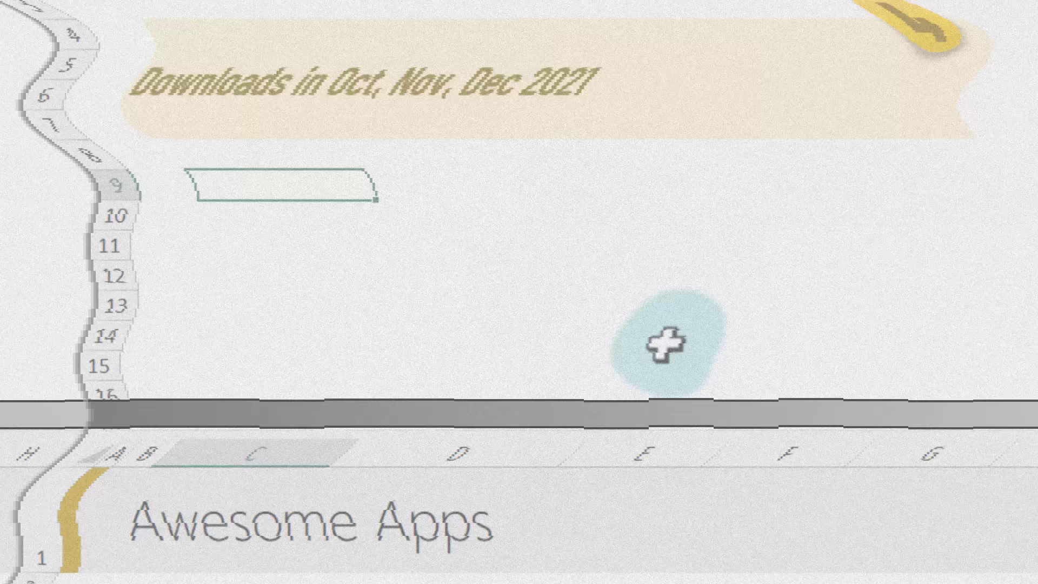
# On the sheet for Oct, Nov, Dec downloads, enter Start 1-Oct-21 and End 31-Dec-21 in C9:D10, and label C12 "Total Downloads"
pyautogui.moveTo(145, 364); pyautogui.dragTo(451, 399)
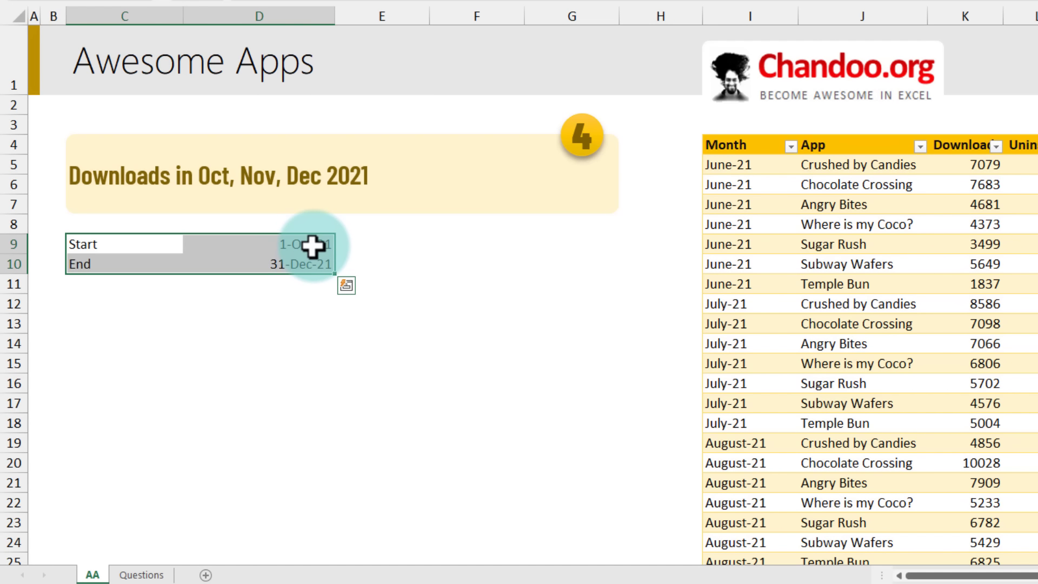
pyautogui.moveTo(313, 246); pyautogui.dragTo(312, 264)
pyautogui.click(98, 299)
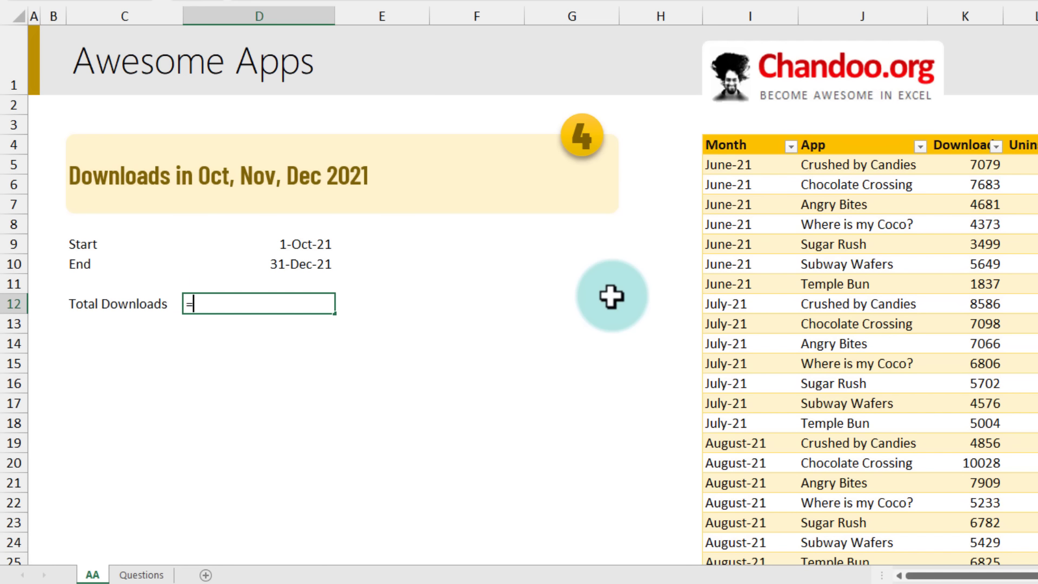
# Total the downloads from the start date onward in D12 using =SUMIFS(data[Downloads],data[Month],">="&D9)
pyautogui.write('sumifs')
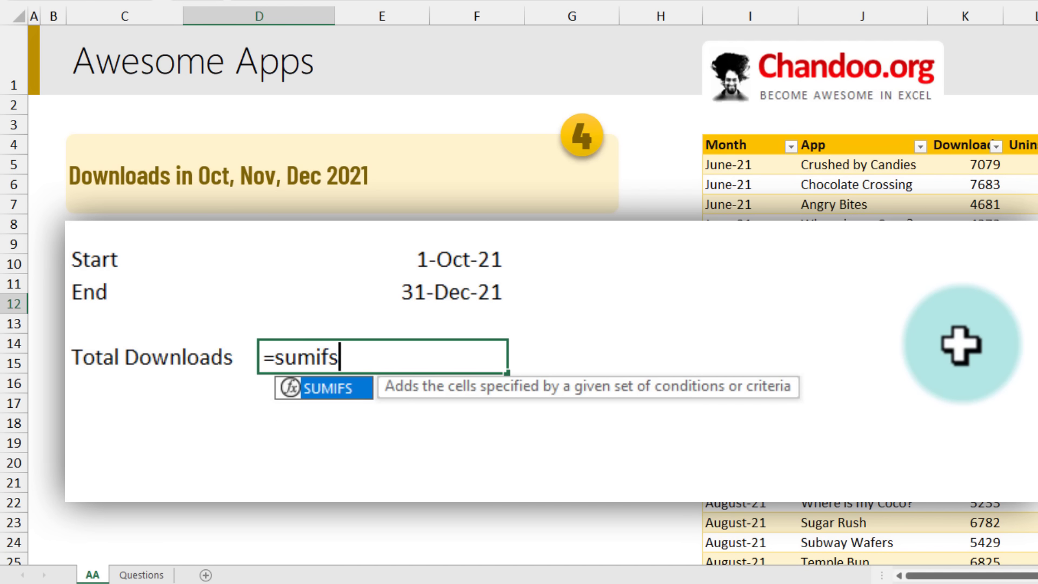
pyautogui.press('Tab')
pyautogui.click(970, 130)
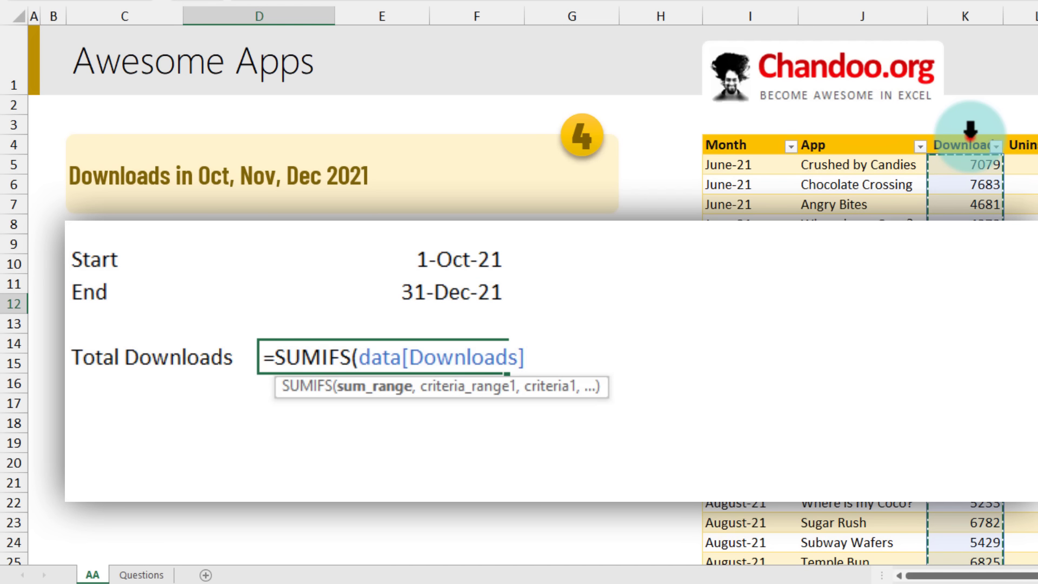
pyautogui.write(',')
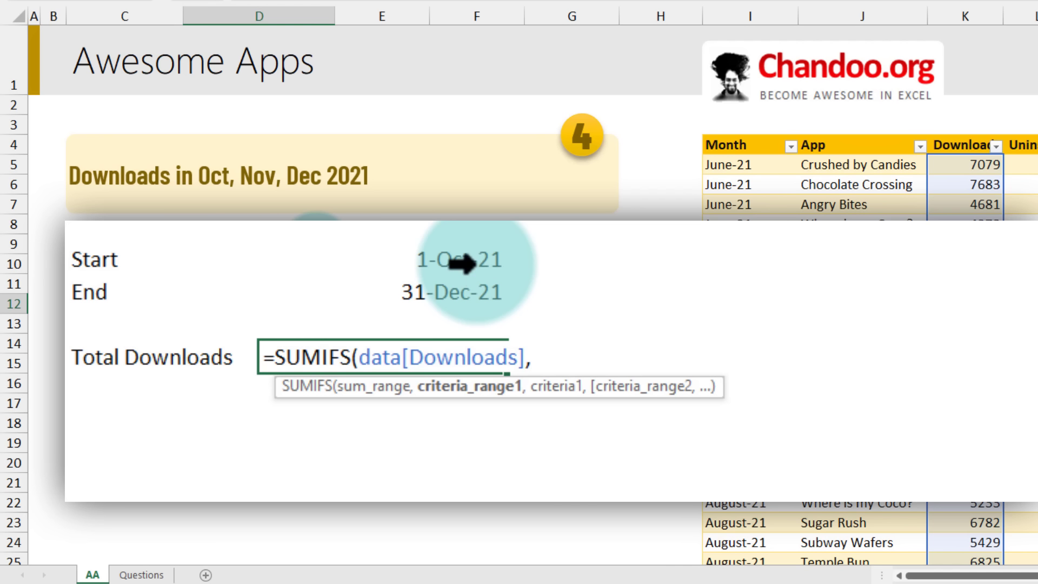
pyautogui.click(738, 138)
pyautogui.write(',')
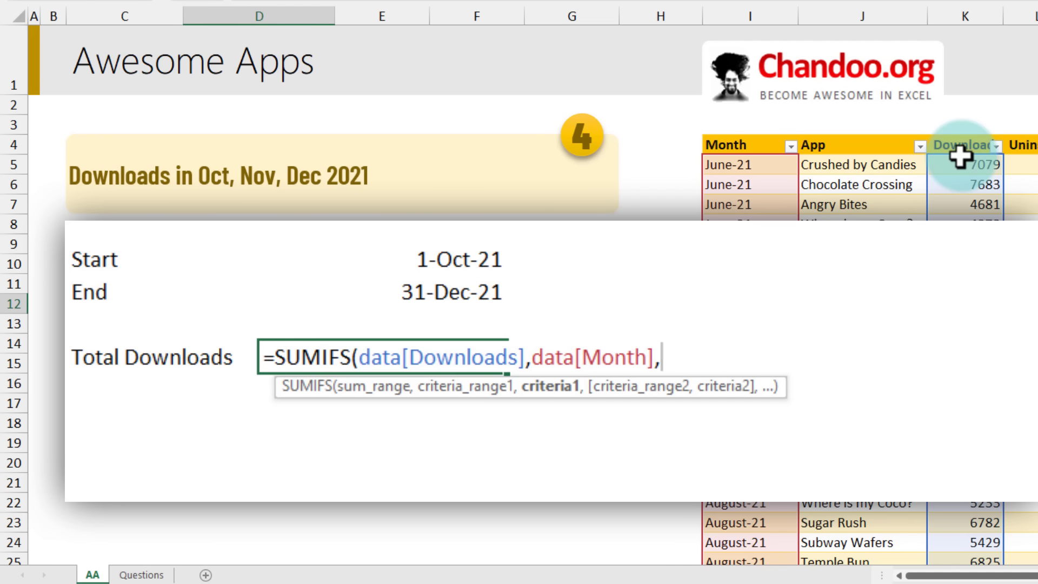
pyautogui.write('">="&')
pyautogui.click(471, 263)
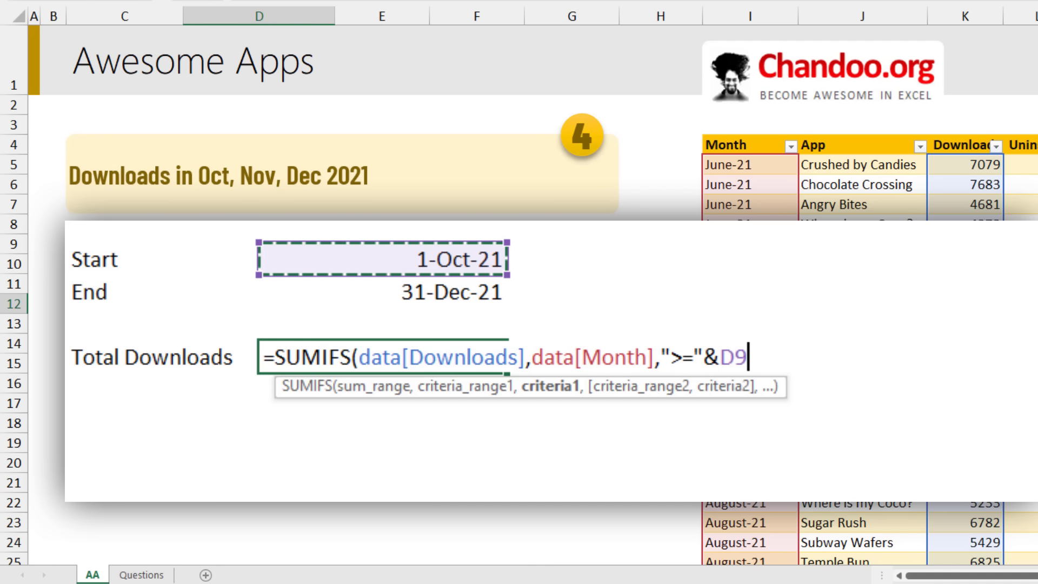
pyautogui.write(')')
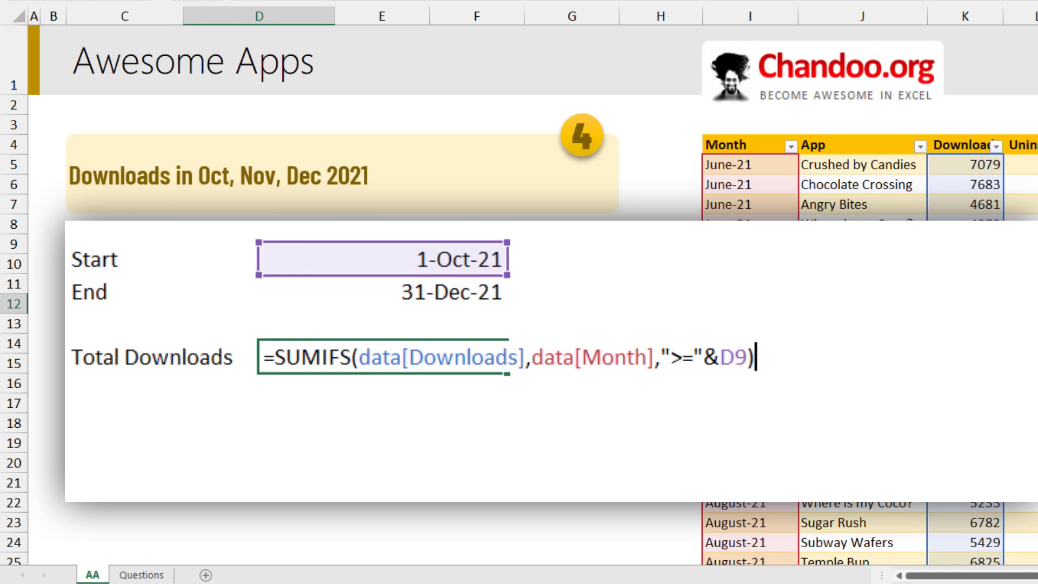
pyautogui.press('Return')
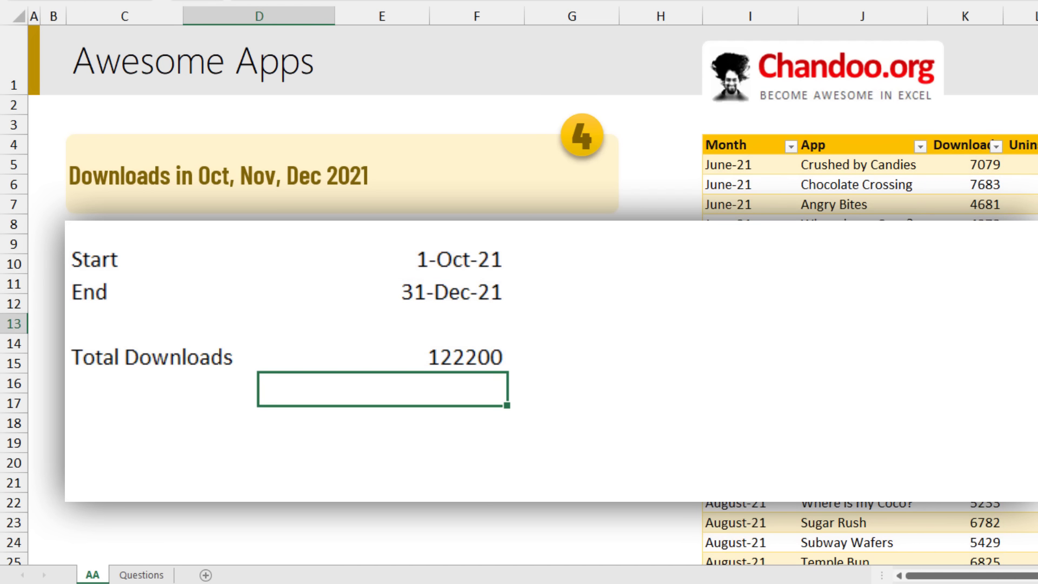
# Add a second condition to the D12 SUMIFS formula, data[Month] with "<="&D10, so it also respects the end date
pyautogui.press('Up')
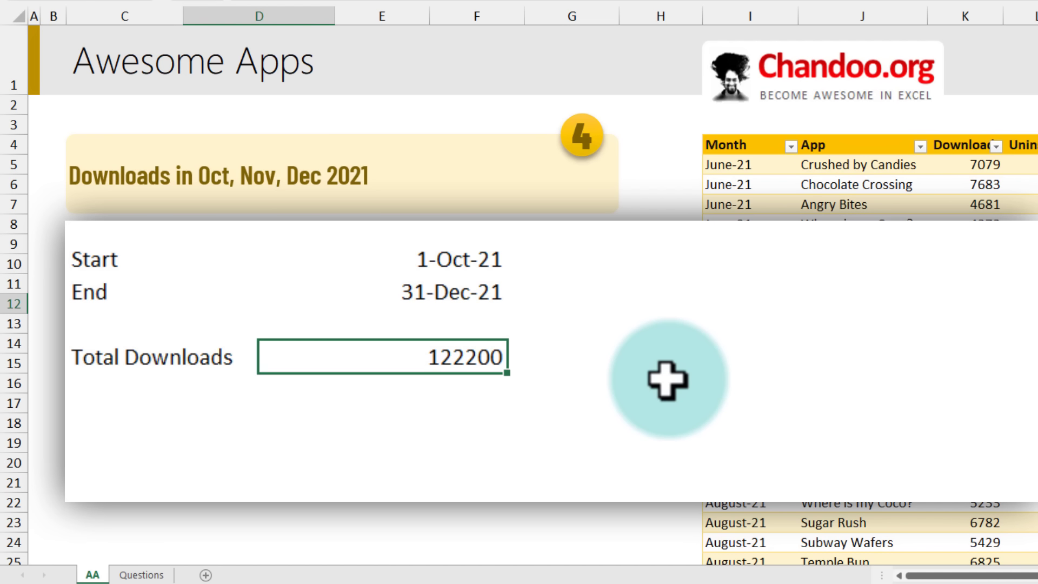
pyautogui.scroll(-13, 787, 381)
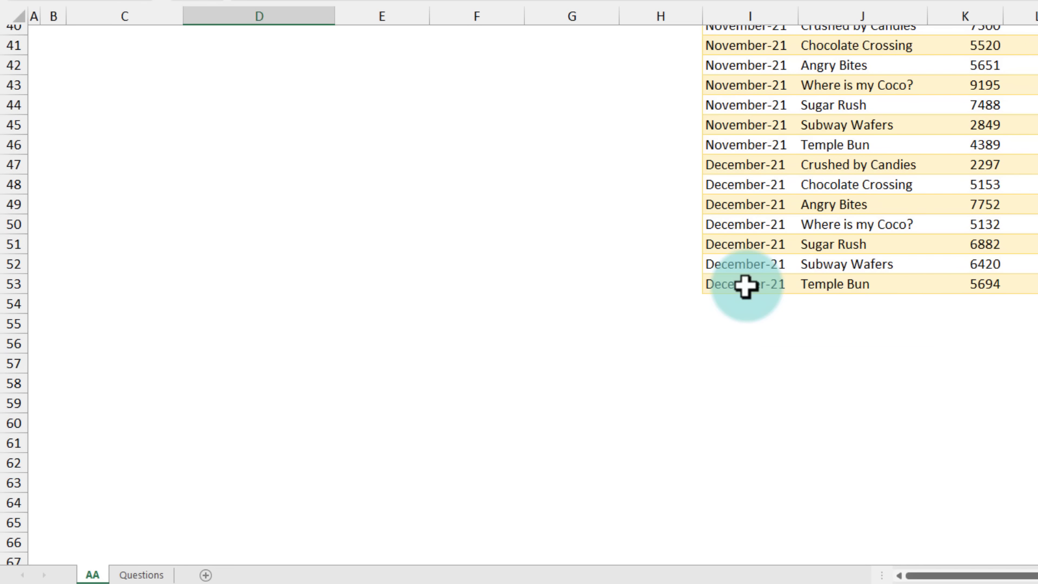
pyautogui.scroll(13, 746, 287)
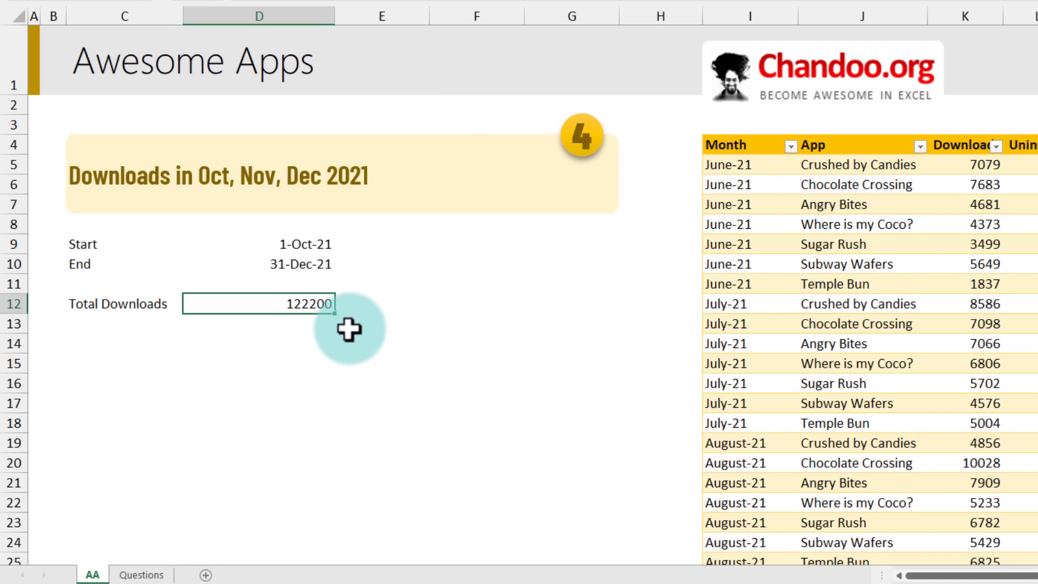
pyautogui.press('F2')
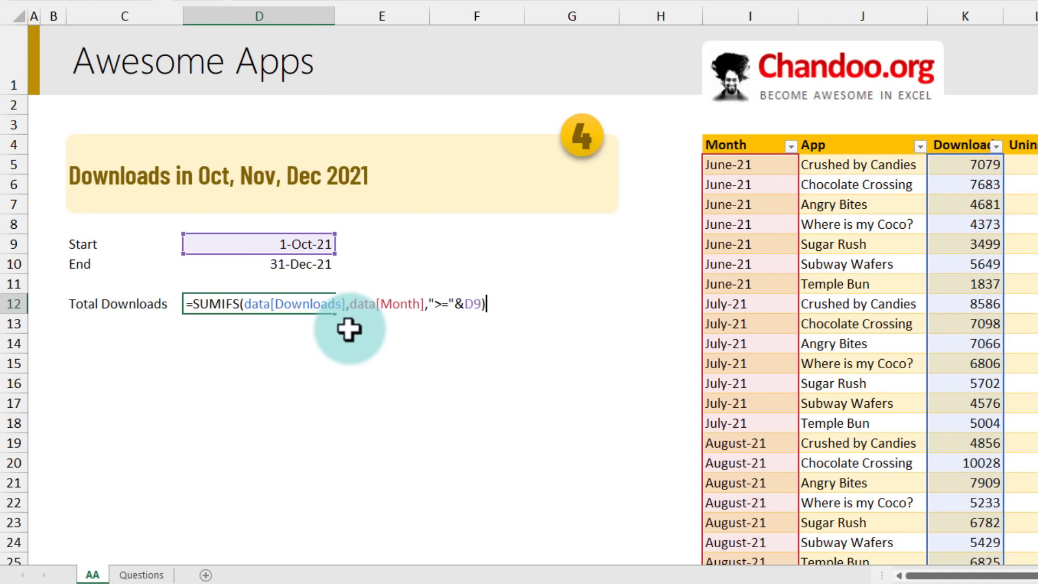
pyautogui.press('BackSpace')
pyautogui.write(',')
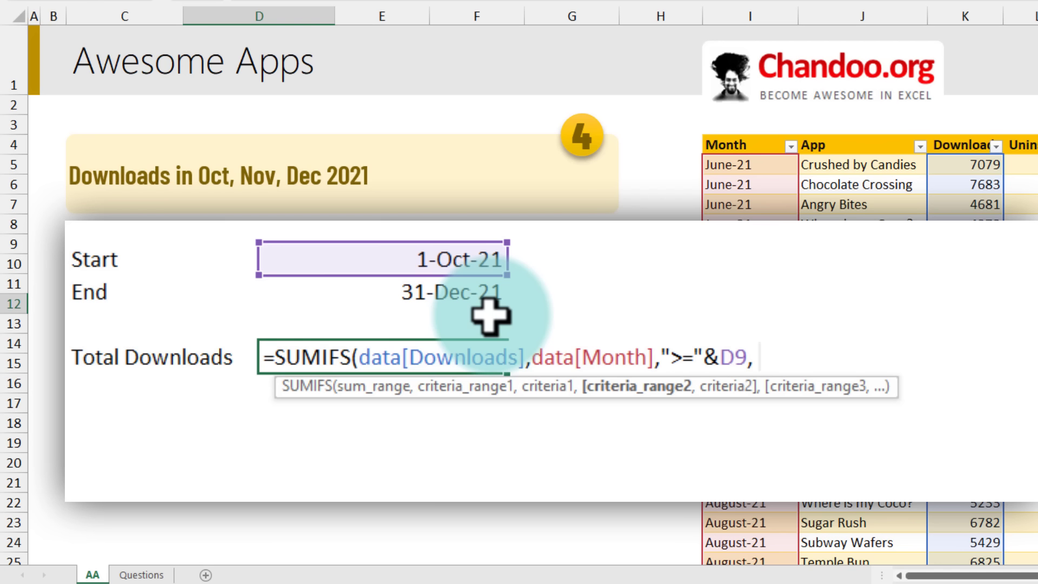
pyautogui.click(743, 131)
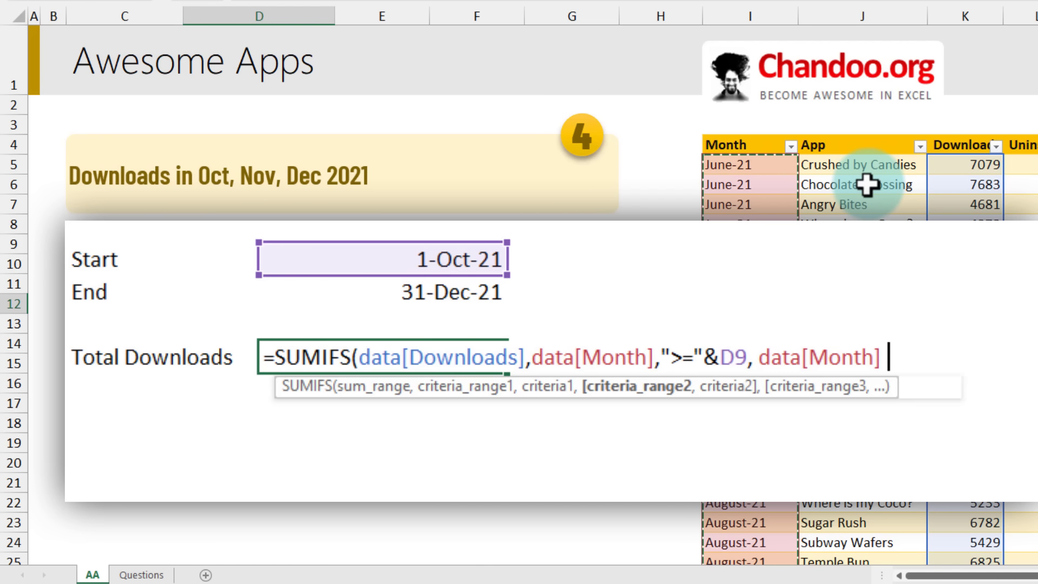
pyautogui.write(', ')
pyautogui.write('<= ')
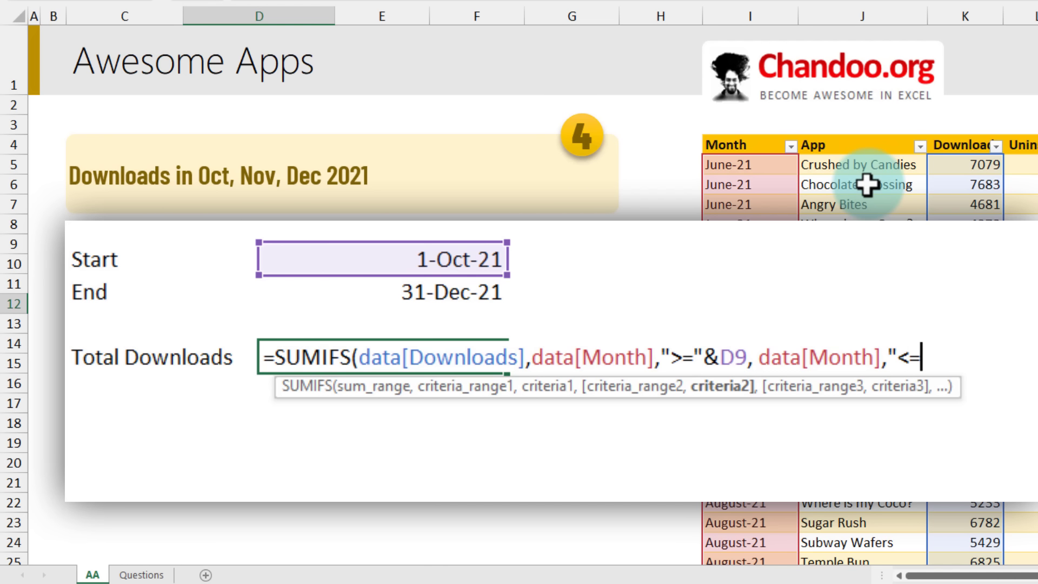
pyautogui.write('&')
pyautogui.click(431, 295)
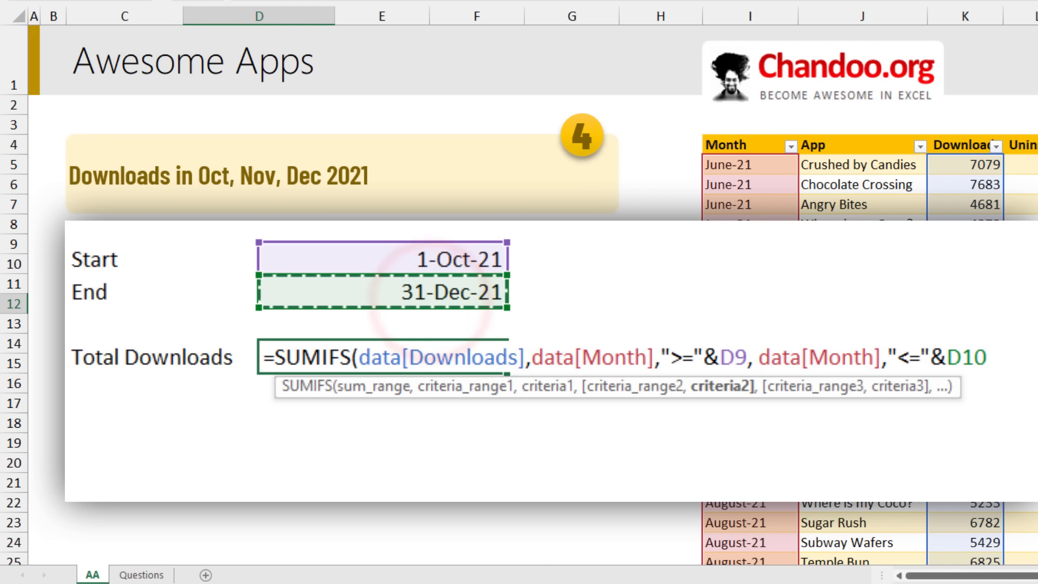
pyautogui.write(')')
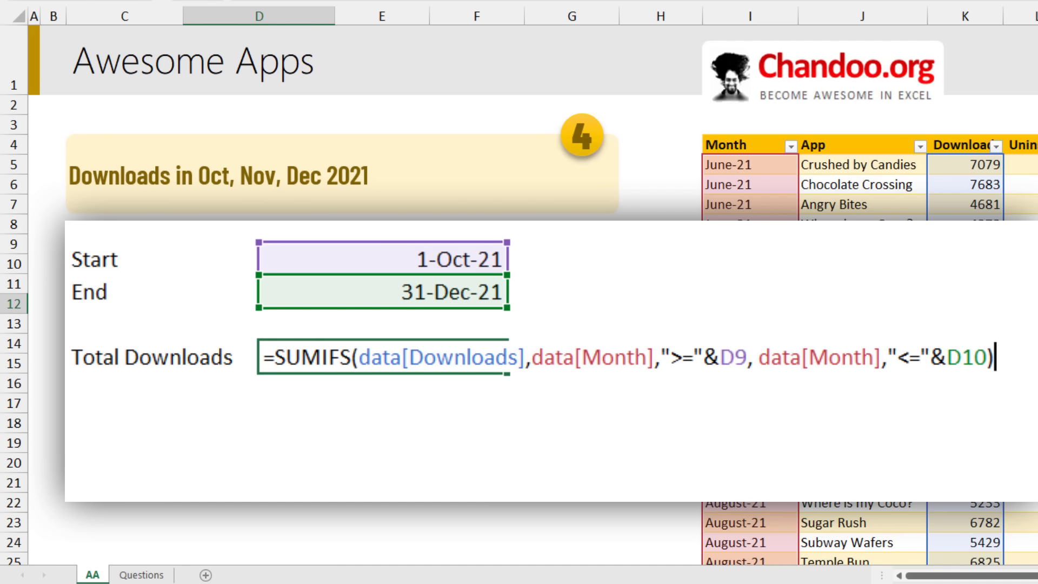
pyautogui.press('Return')
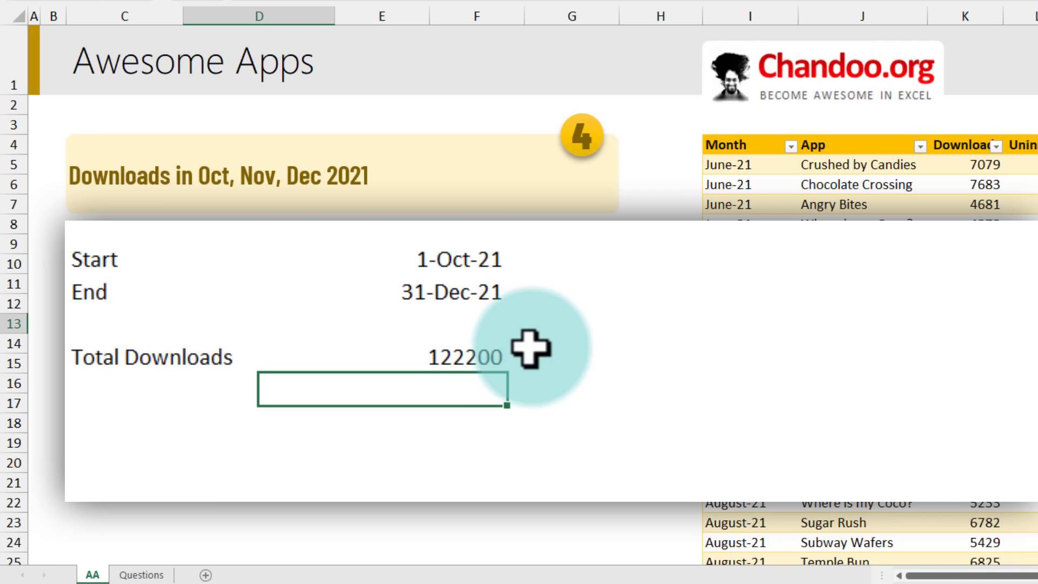
pyautogui.click(477, 349)
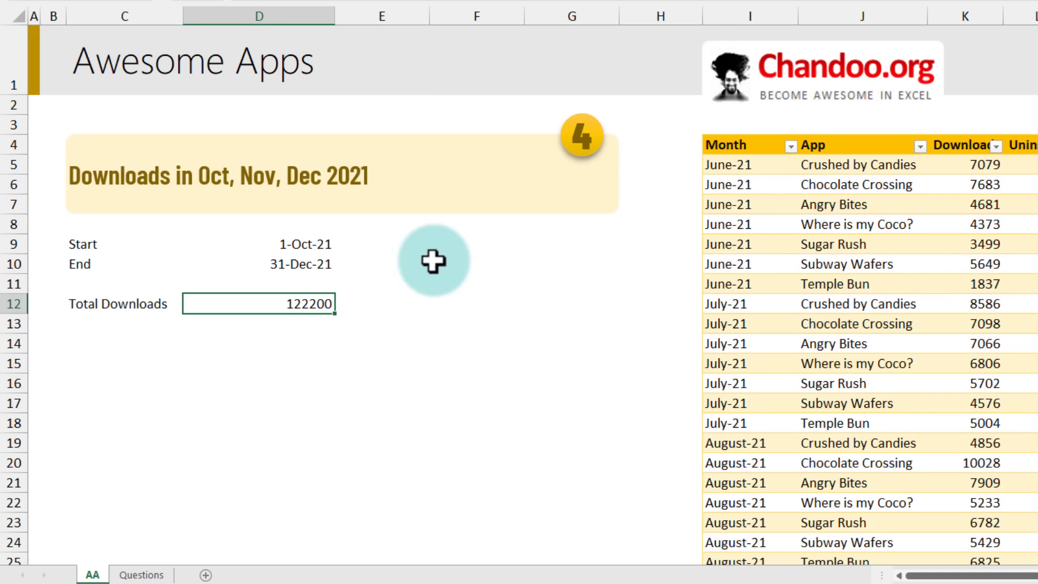
# Change the Start date in D9 to 1-Jun-21 and the End date in D10 to 31-Jul-21, and select the D12 total
pyautogui.click(299, 246)
pyautogui.write('1-june-2021')
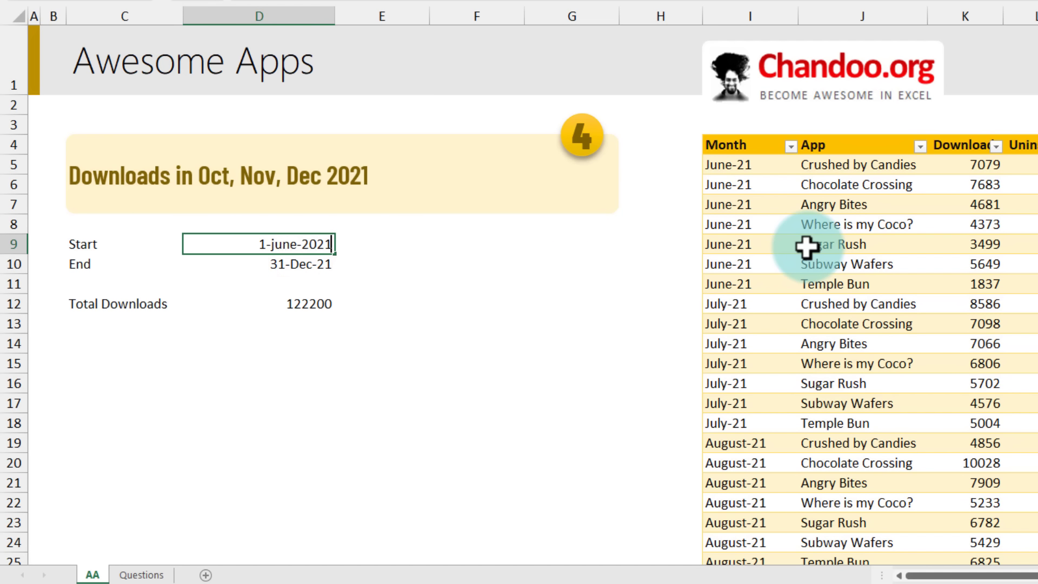
pyautogui.press('Return')
pyautogui.write('31-july-2021')
pyautogui.press('Return')
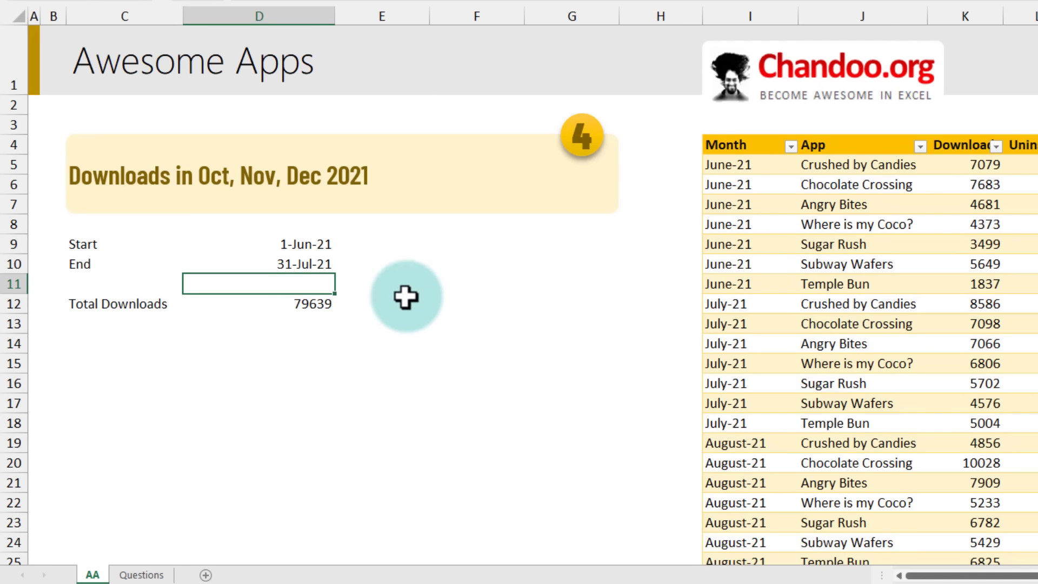
pyautogui.click(318, 306)
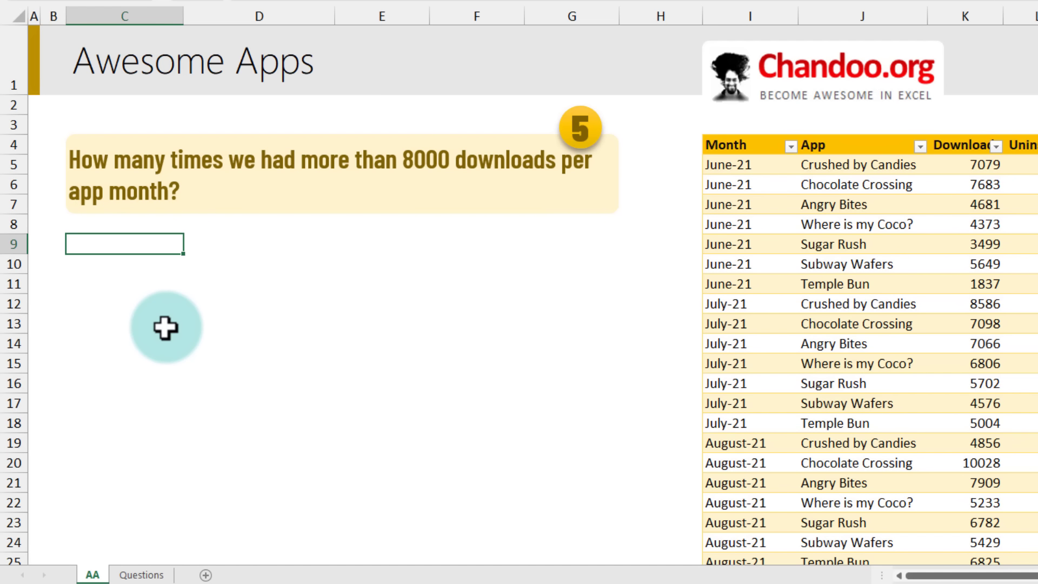
# On the sheet for question 5, look through the Downloads column of the data table for values above 8000
pyautogui.moveTo(966, 164); pyautogui.dragTo(967, 454)
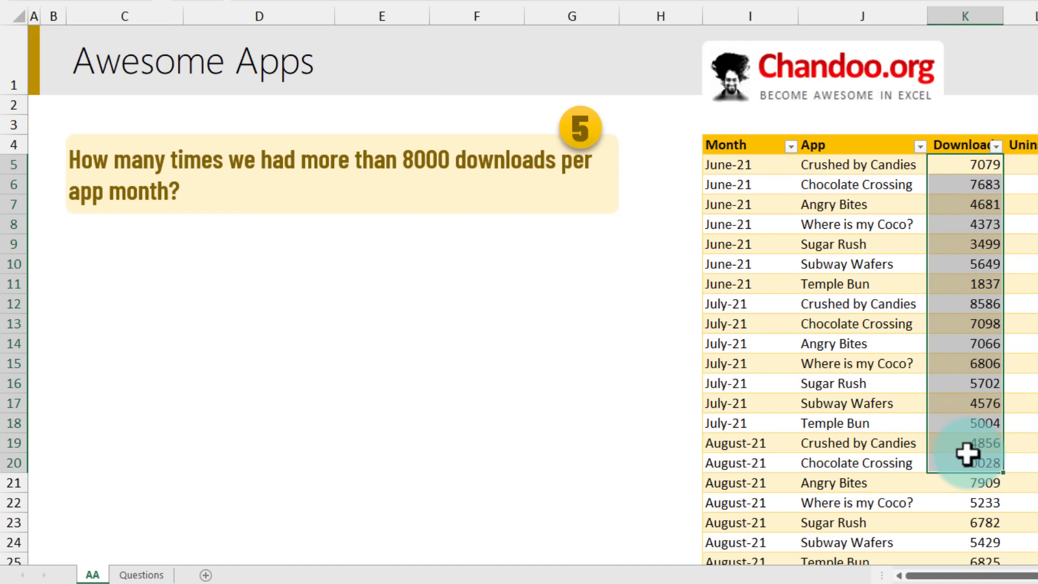
pyautogui.click(968, 300)
pyautogui.scroll(-3, 968, 301)
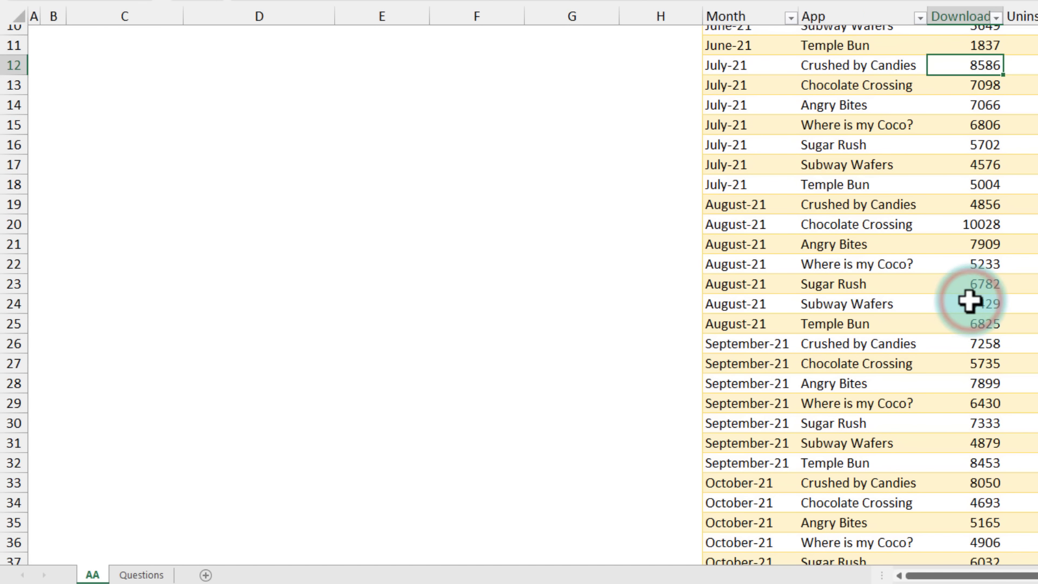
pyautogui.click(968, 225)
pyautogui.scroll(-8, 947, 421)
pyautogui.scroll(11, 947, 420)
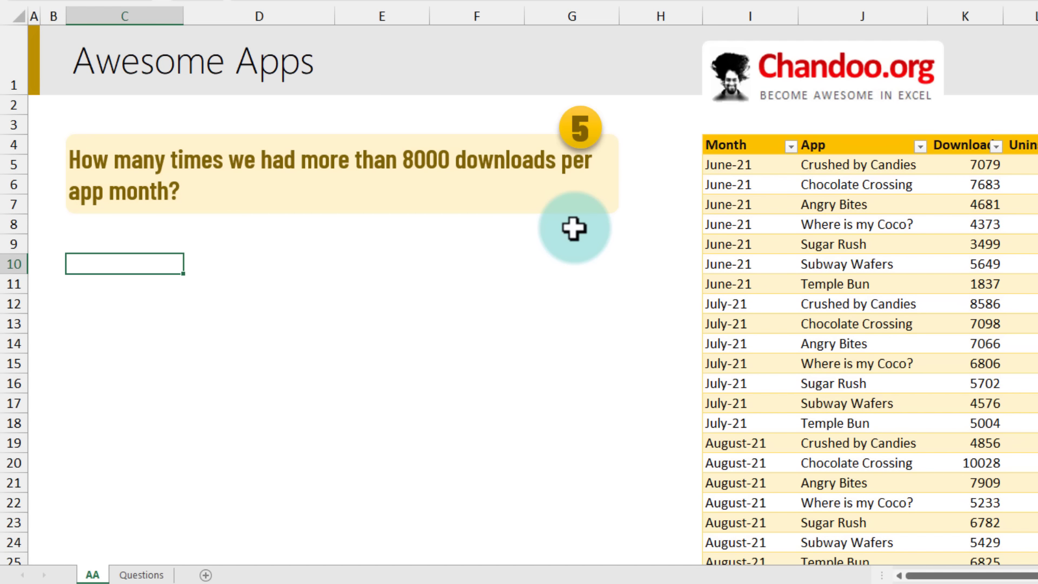
# Count the app months with more than 8000 downloads in C10 using =COUNTIFS(data[Downloads],">8000")
pyautogui.write('=')
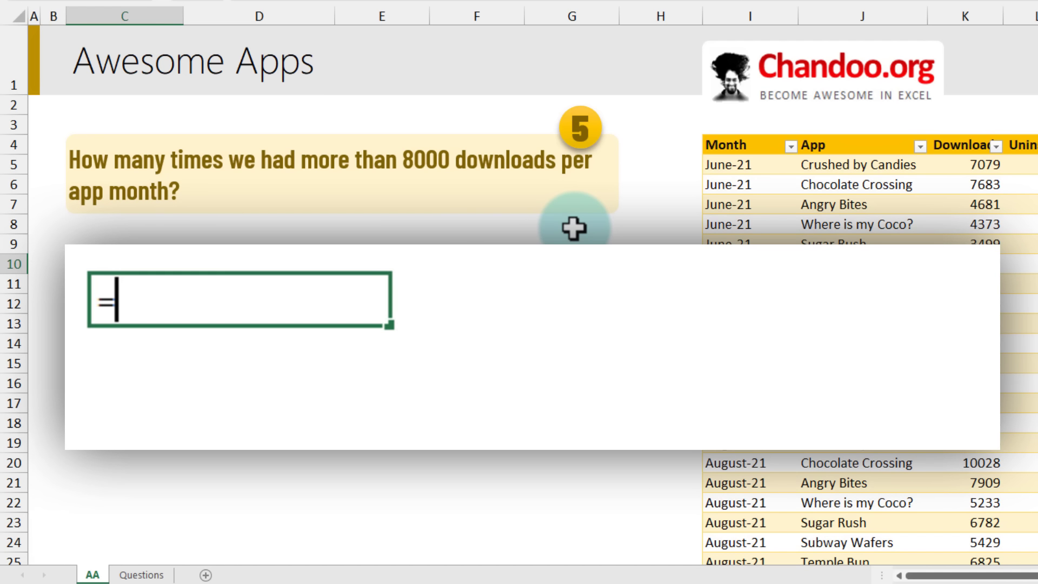
pyautogui.write('countifs')
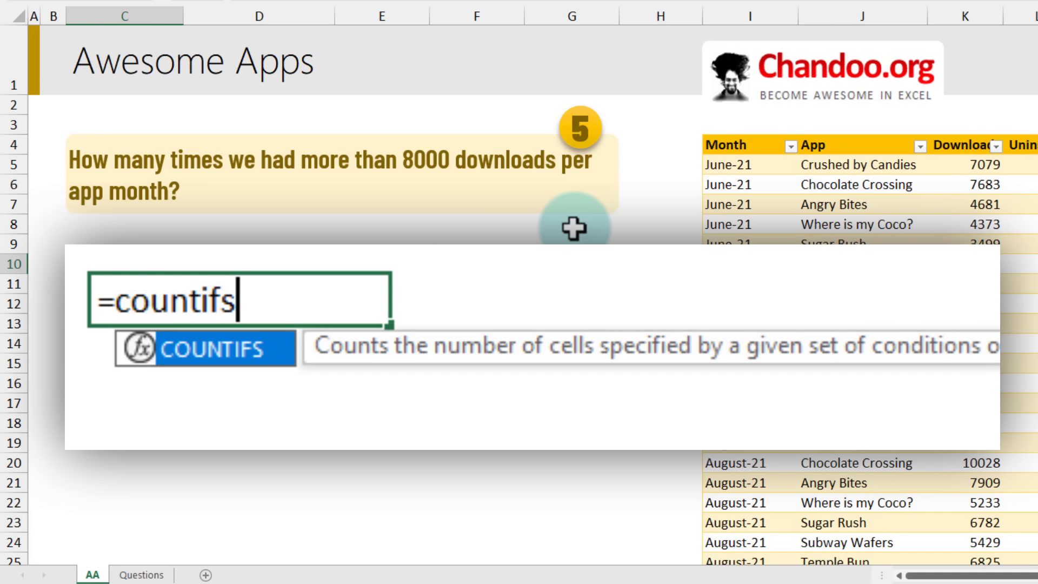
pyautogui.press('Tab')
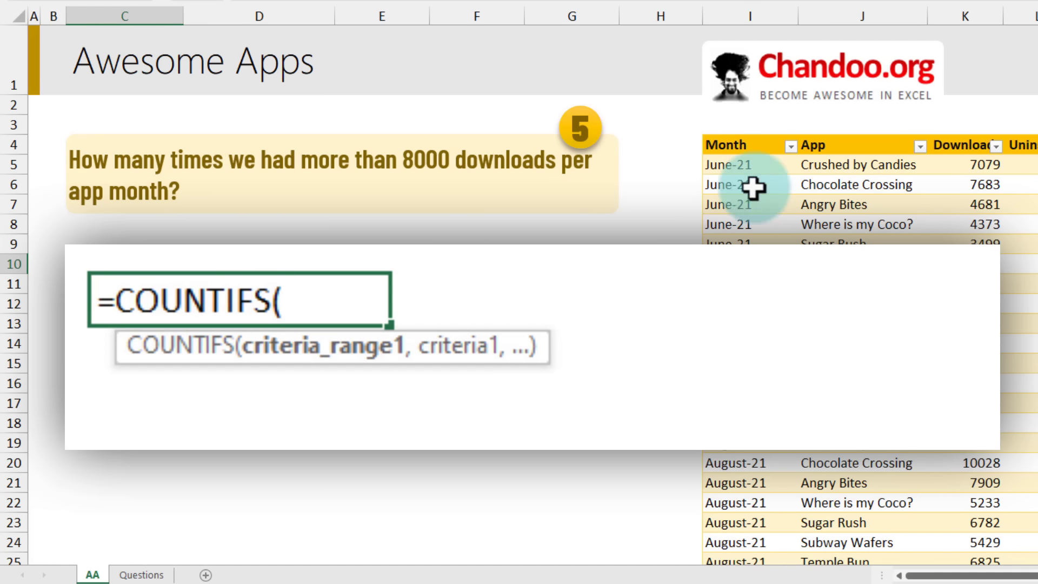
pyautogui.click(964, 142)
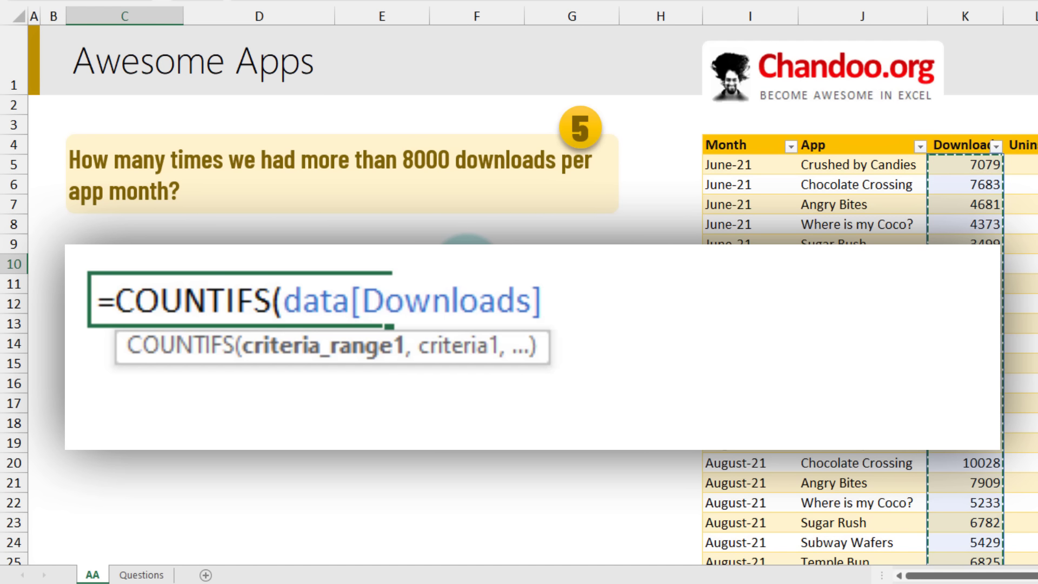
pyautogui.write(',"')
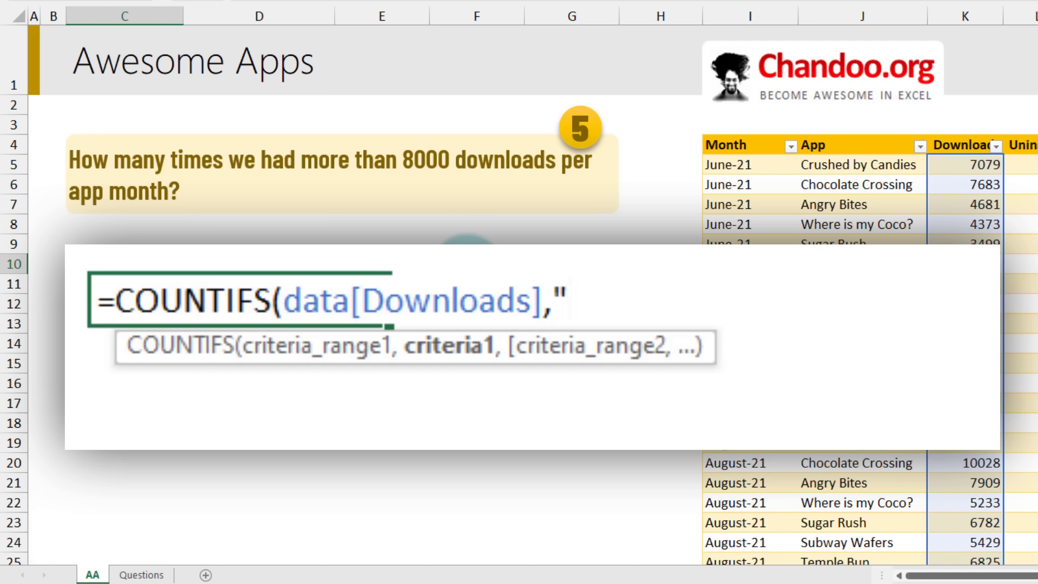
pyautogui.write('>8000')
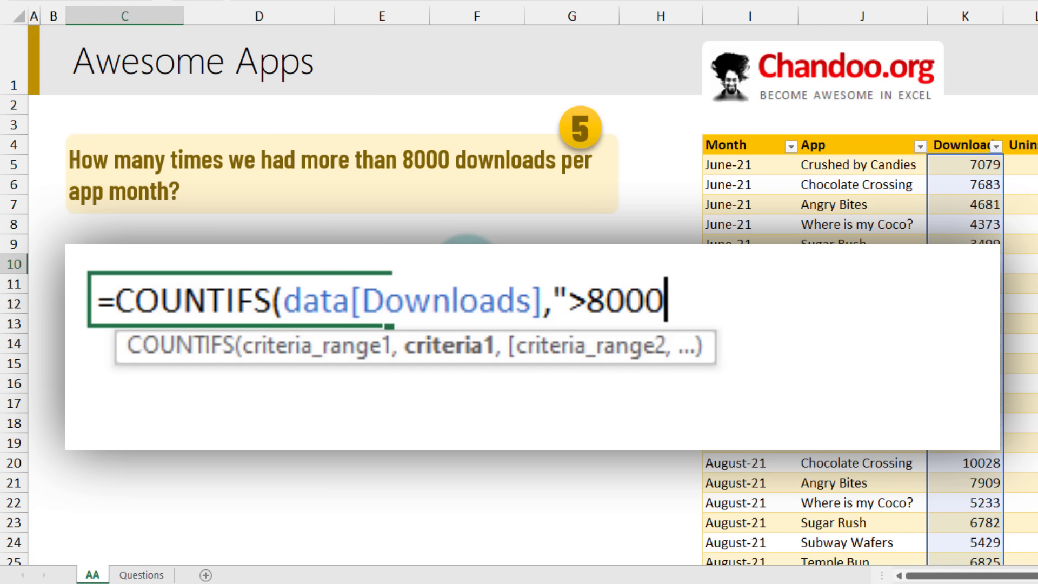
pyautogui.write('")')
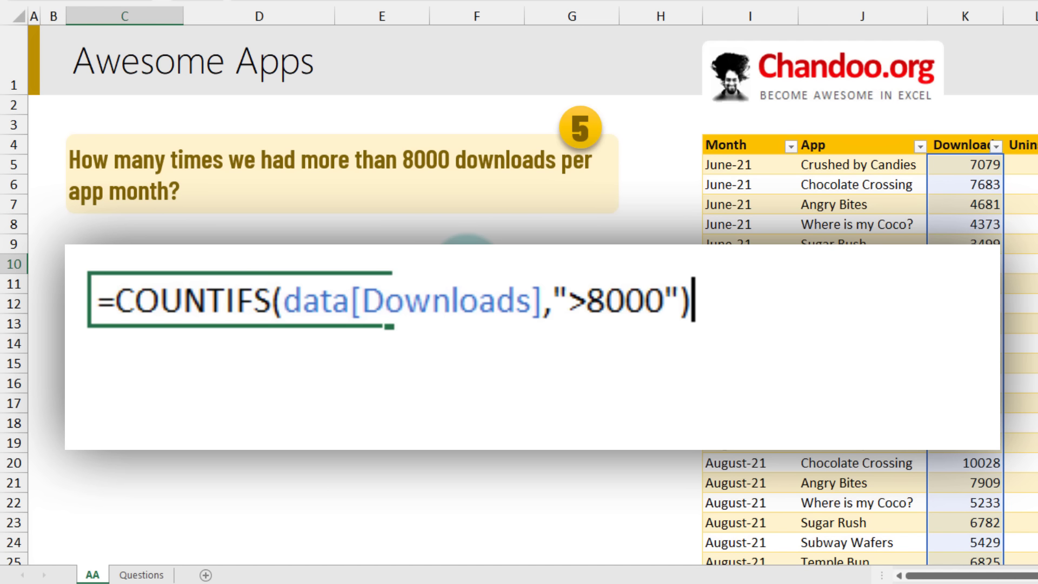
pyautogui.press('Return')
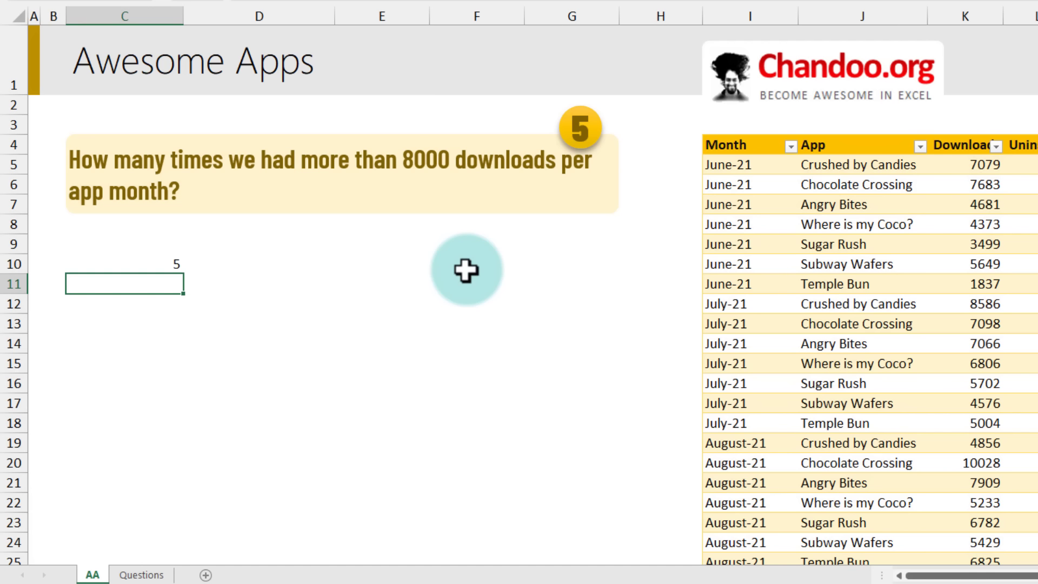
pyautogui.click(168, 262)
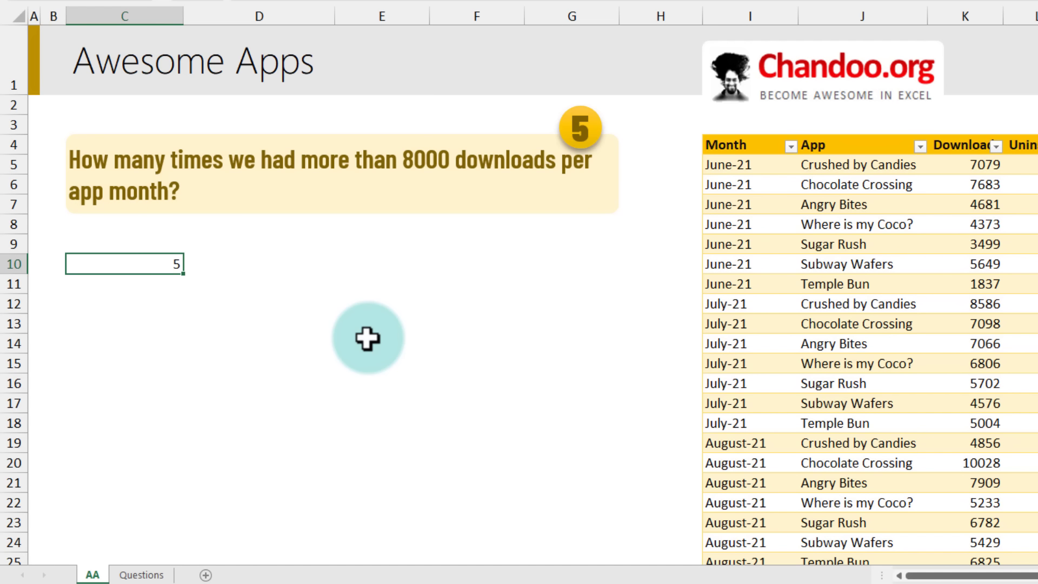
# Check the count by filtering the table's Downloads column to values greater than 8000 and selecting the remaining download values
pyautogui.click(998, 146)
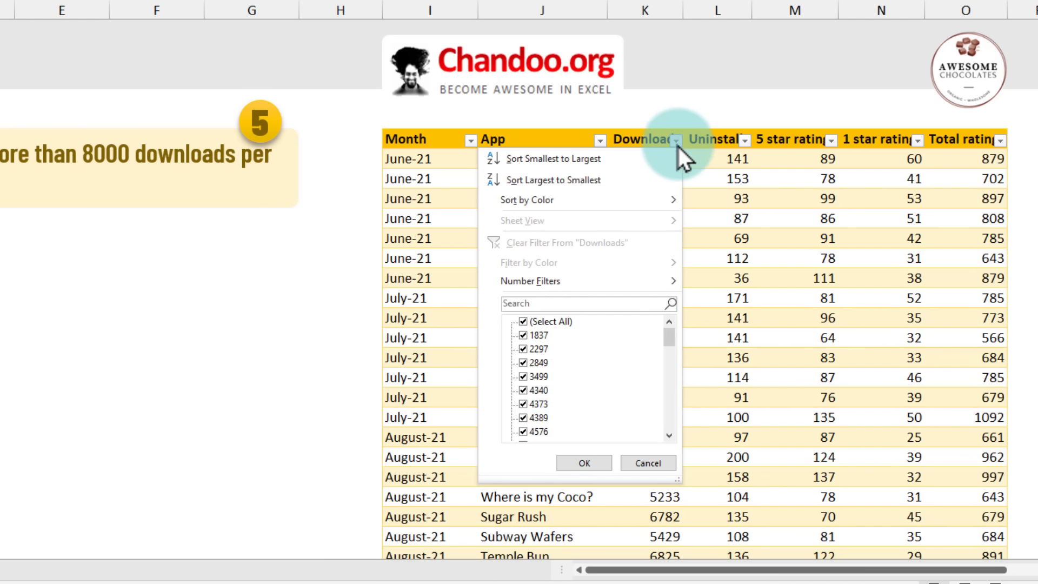
pyautogui.click(649, 280)
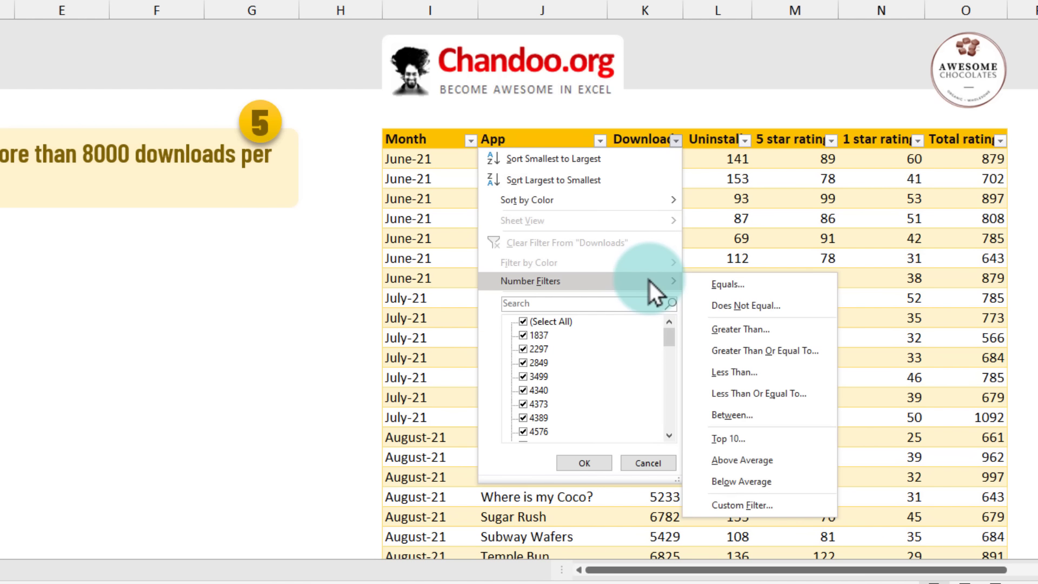
pyautogui.click(718, 329)
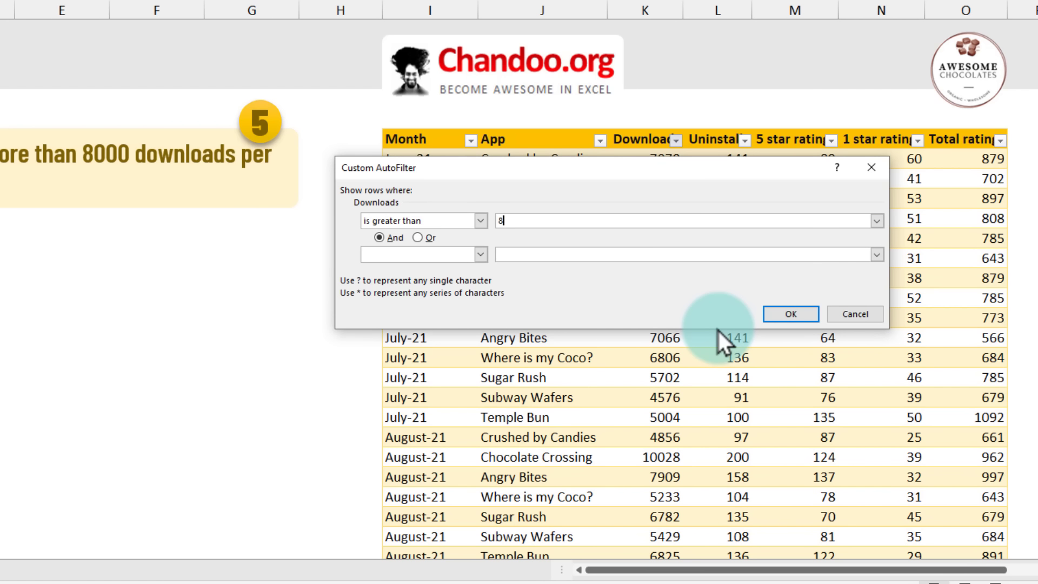
pyautogui.press('Return')
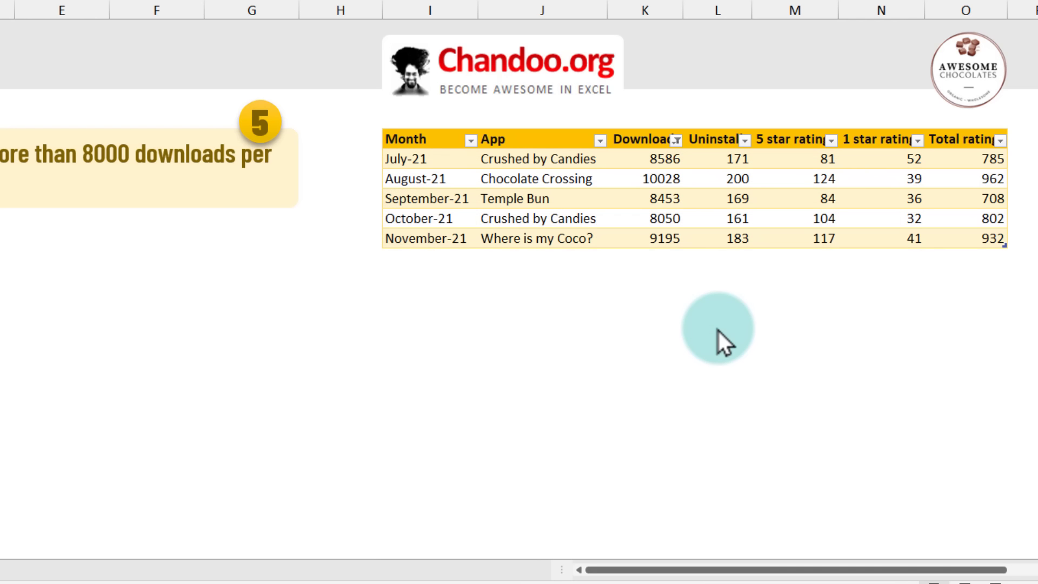
pyautogui.click(646, 157)
pyautogui.moveTo(649, 186); pyautogui.dragTo(653, 237)
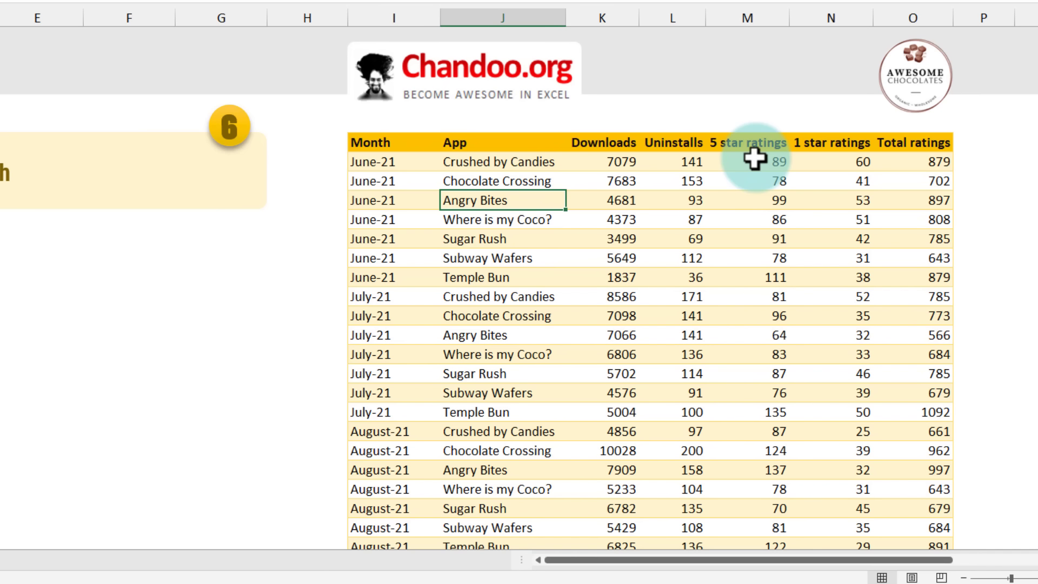
# On the Sugar Rush rating sheet, enter "App" and "Sugar Rush" in C10:D10, and label C11 "Total 5 star ratings" and C12 "Total Ratings"
pyautogui.click(754, 158)
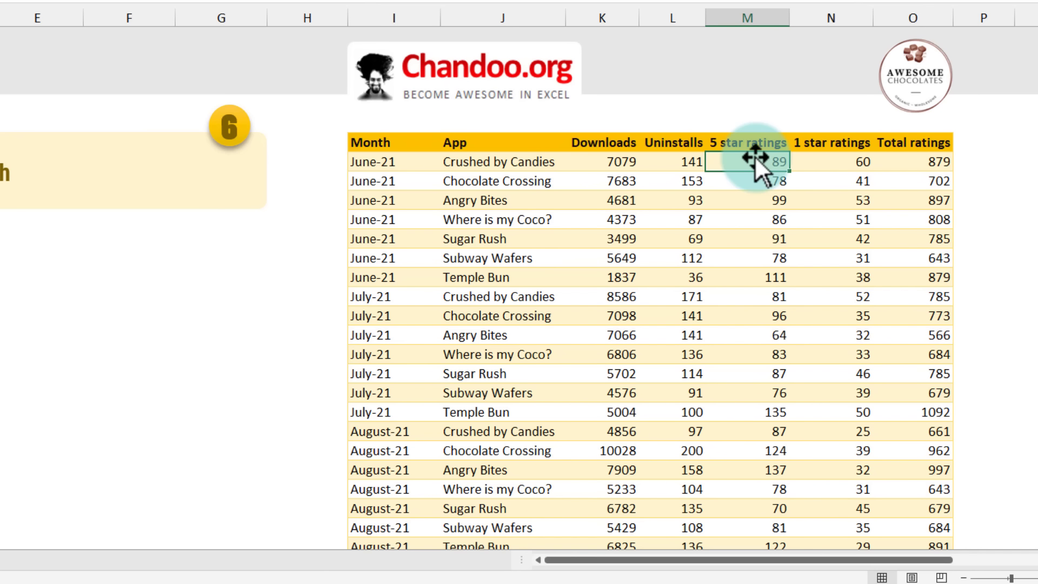
pyautogui.click(939, 162)
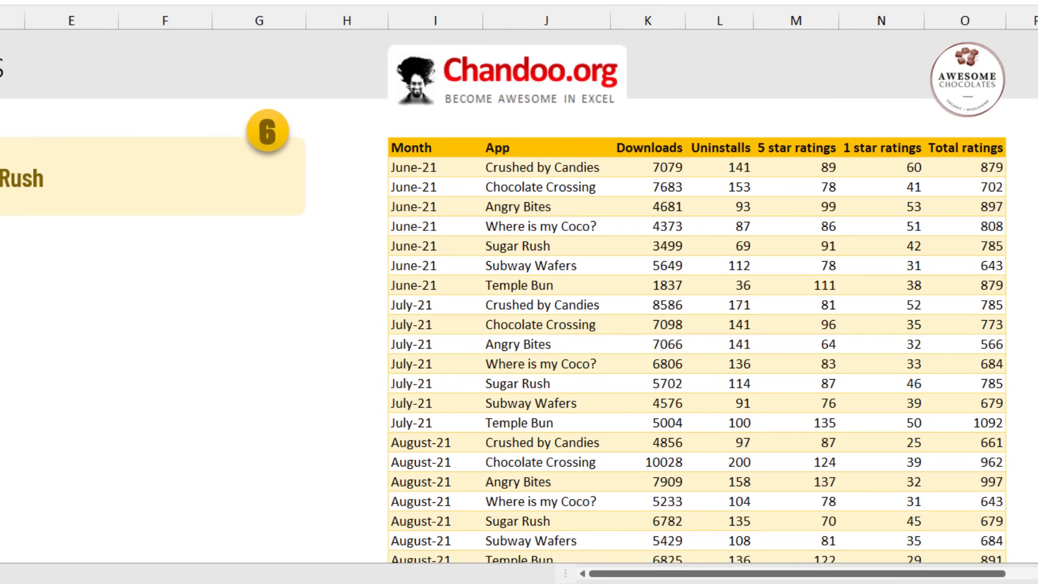
pyautogui.click(121, 351)
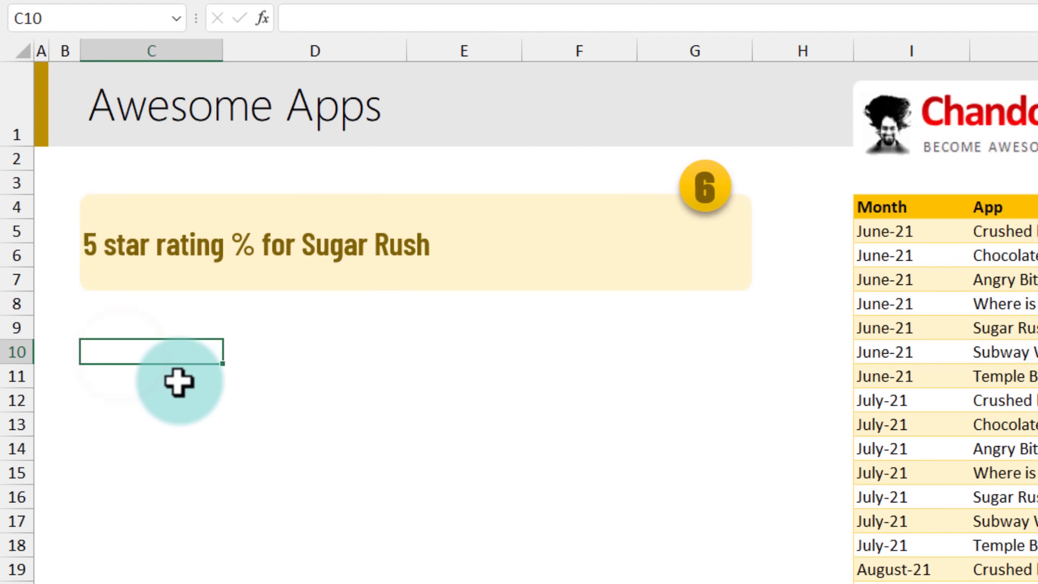
pyautogui.write('App')
pyautogui.press('Tab')
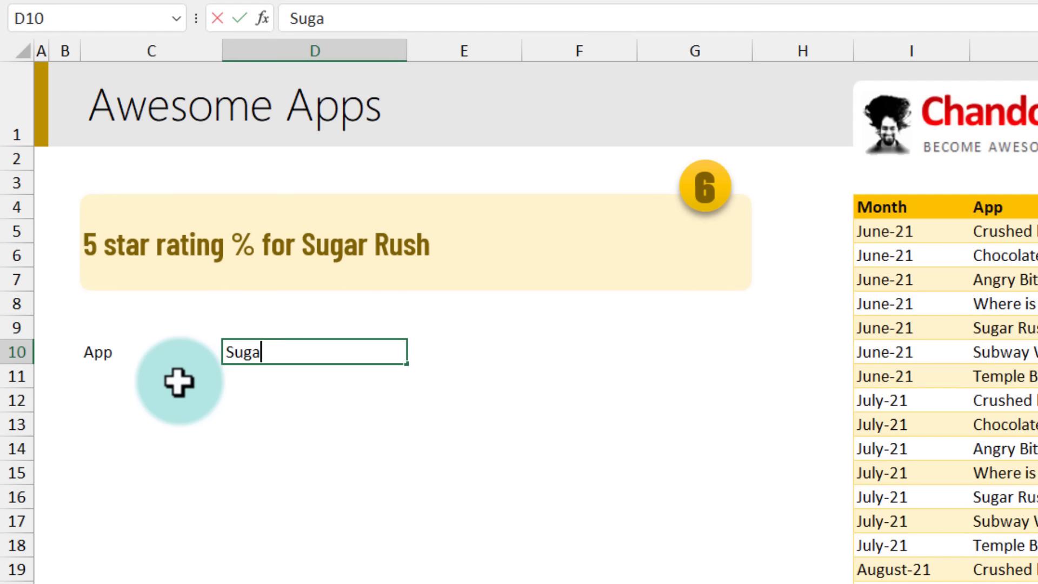
pyautogui.write('Sugar Rush')
pyautogui.press('Return')
pyautogui.click(179, 383)
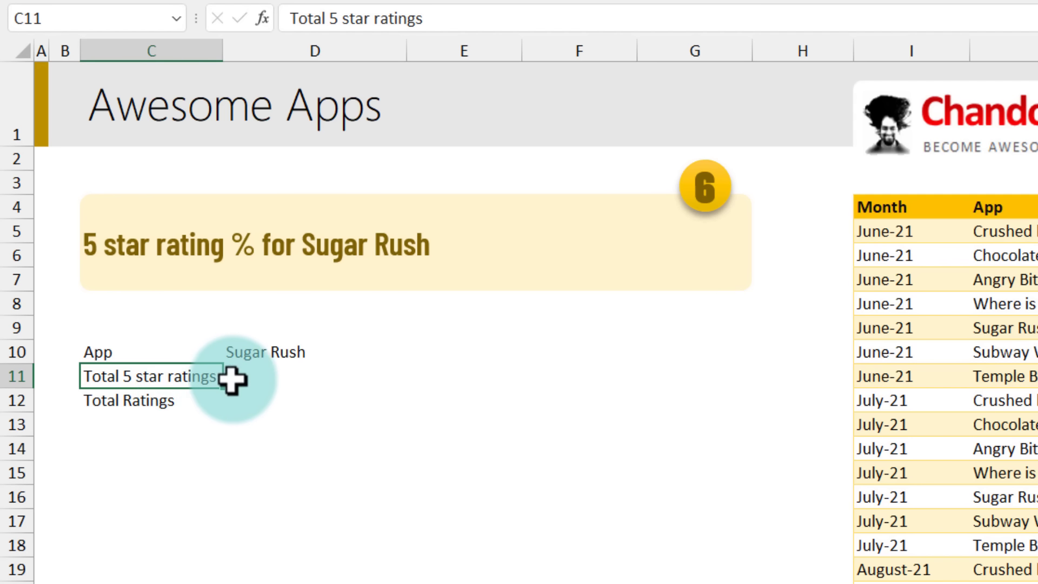
pyautogui.click(264, 377)
pyautogui.click(289, 400)
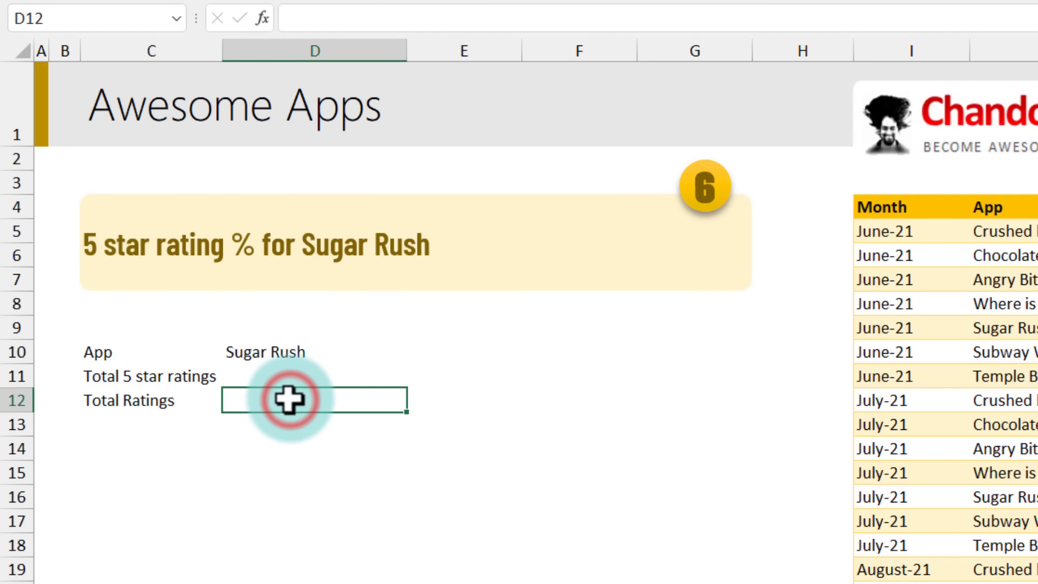
# Total the app's 5 star ratings in D11 using =SUMIFS(data[5 star ratings],data[App],D10)
pyautogui.click(288, 373)
pyautogui.write('=')
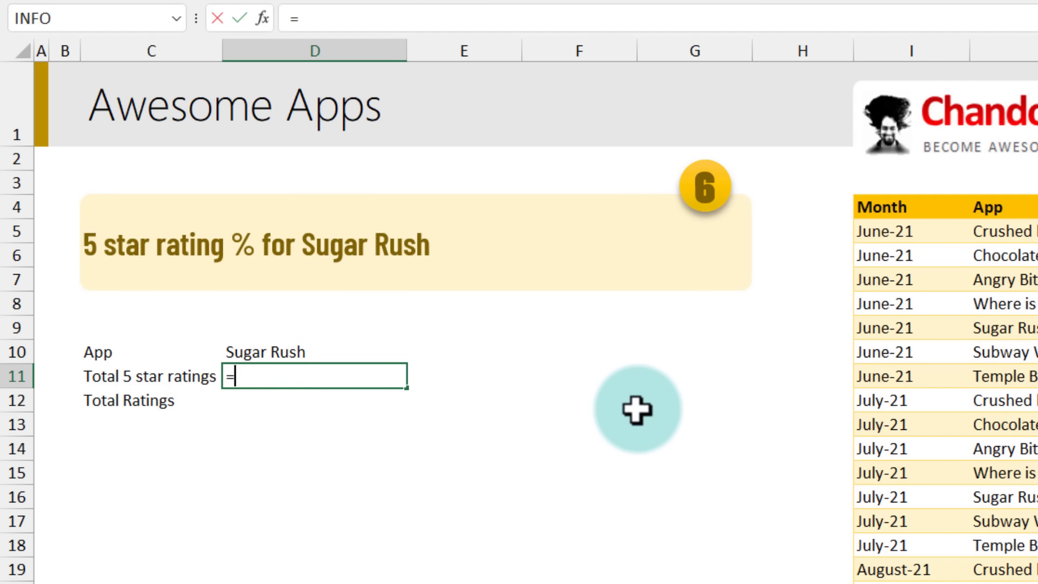
pyautogui.write('sumifs')
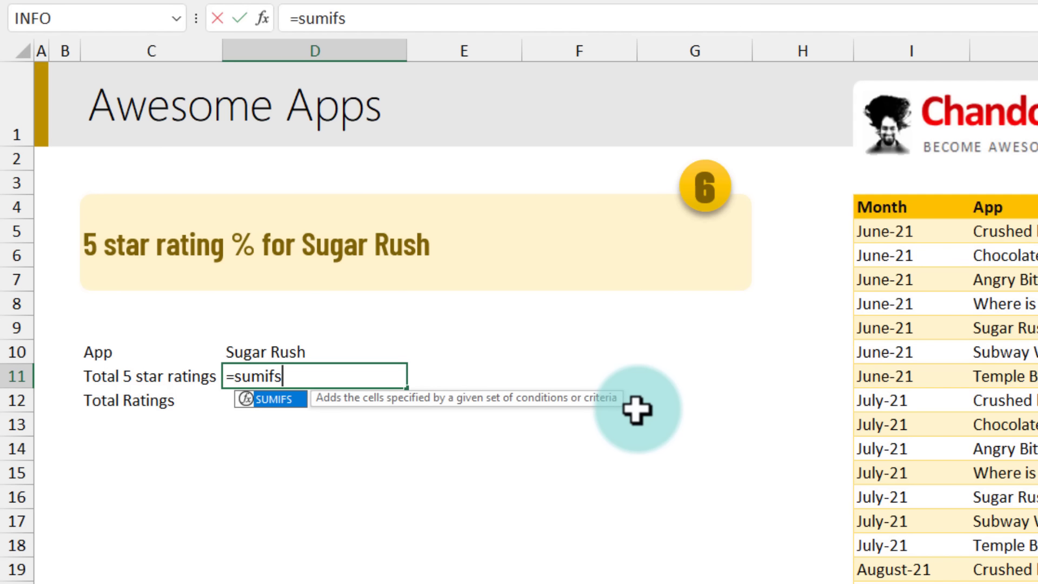
pyautogui.press('Tab')
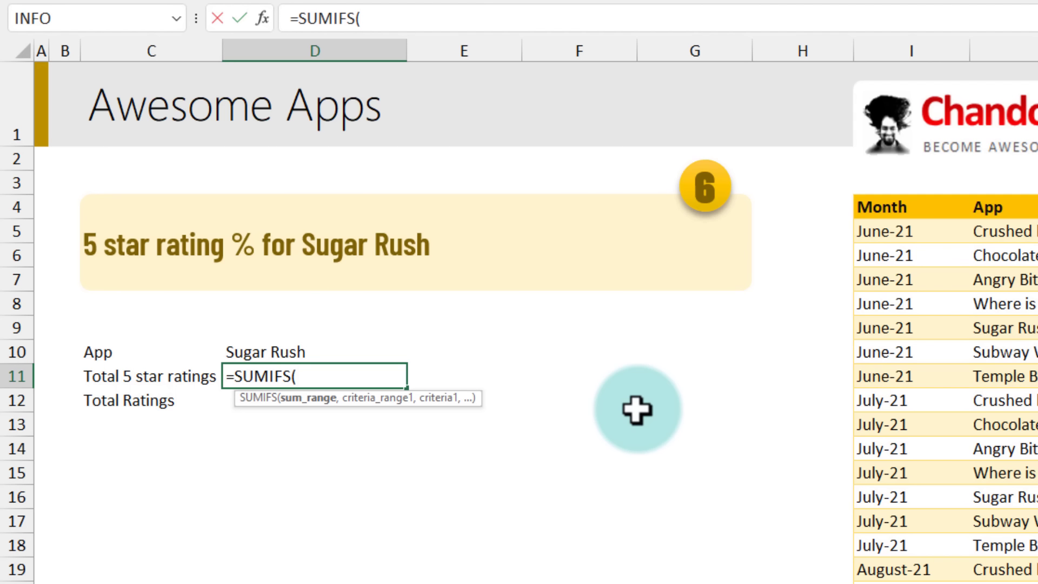
pyautogui.click(1037, 197)
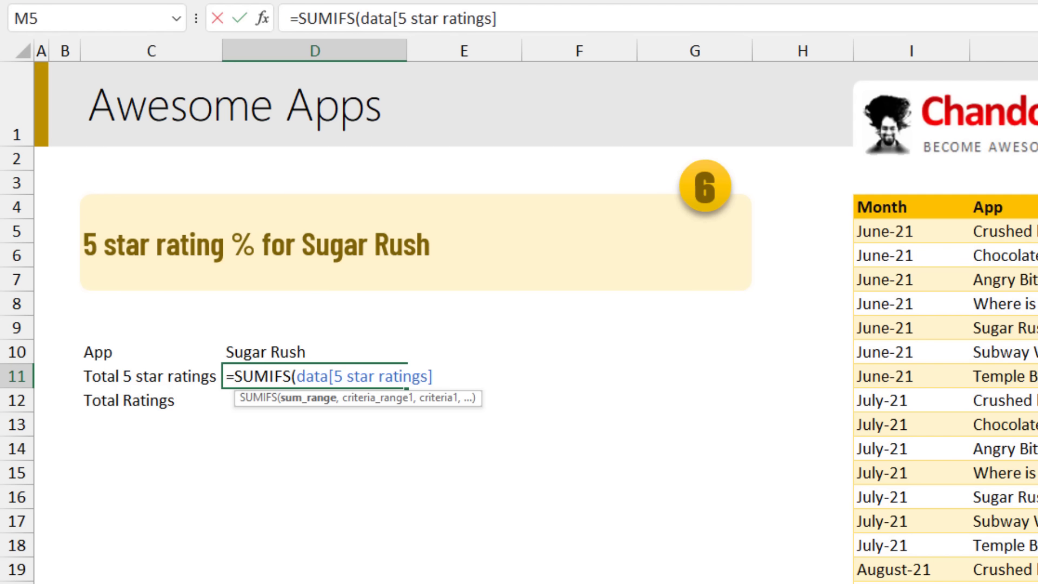
pyautogui.write(',')
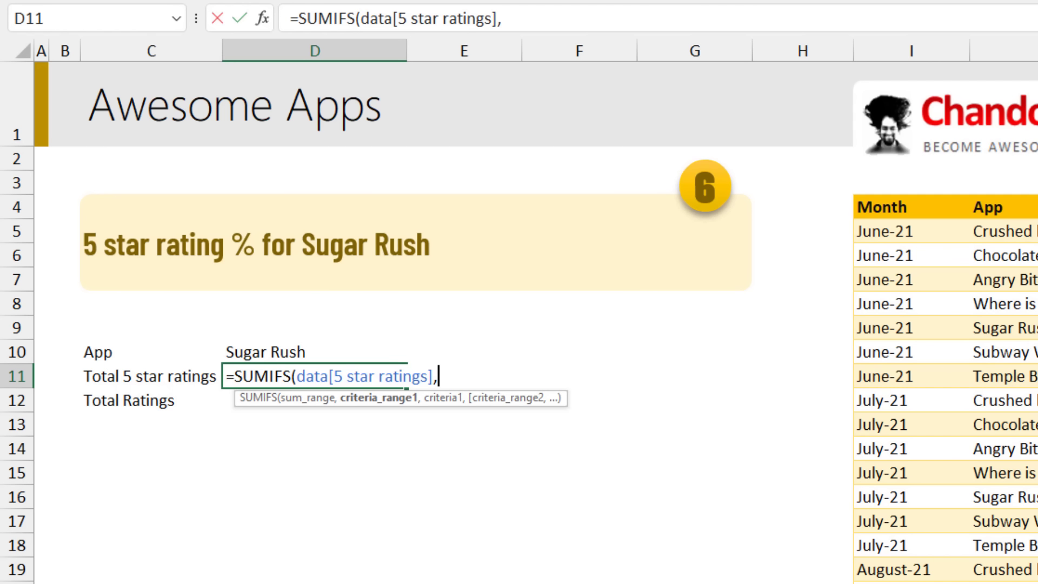
pyautogui.click(1015, 198)
pyautogui.write(',')
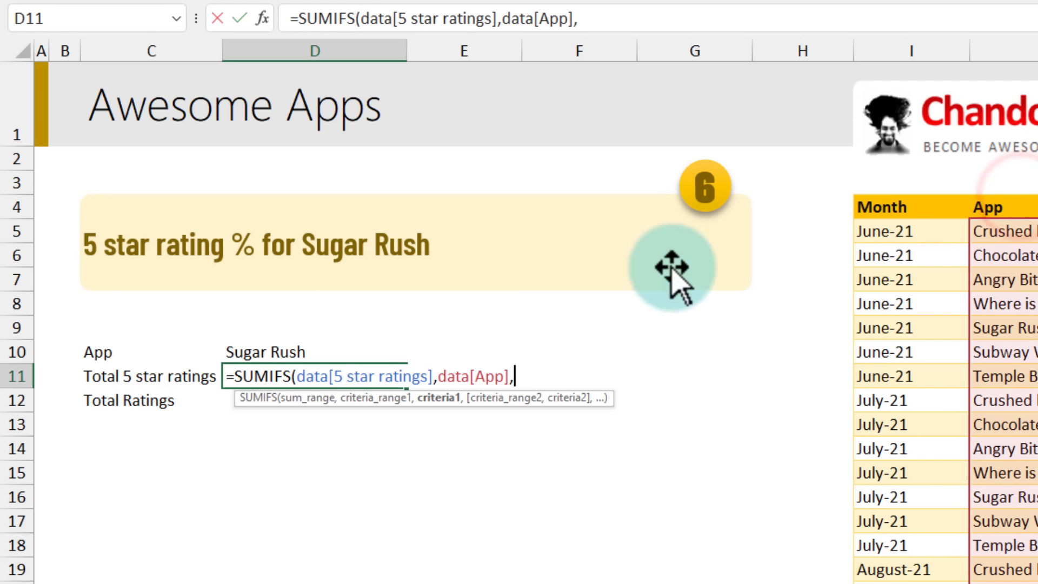
pyautogui.click(250, 352)
pyautogui.write(')')
pyautogui.press('Return')
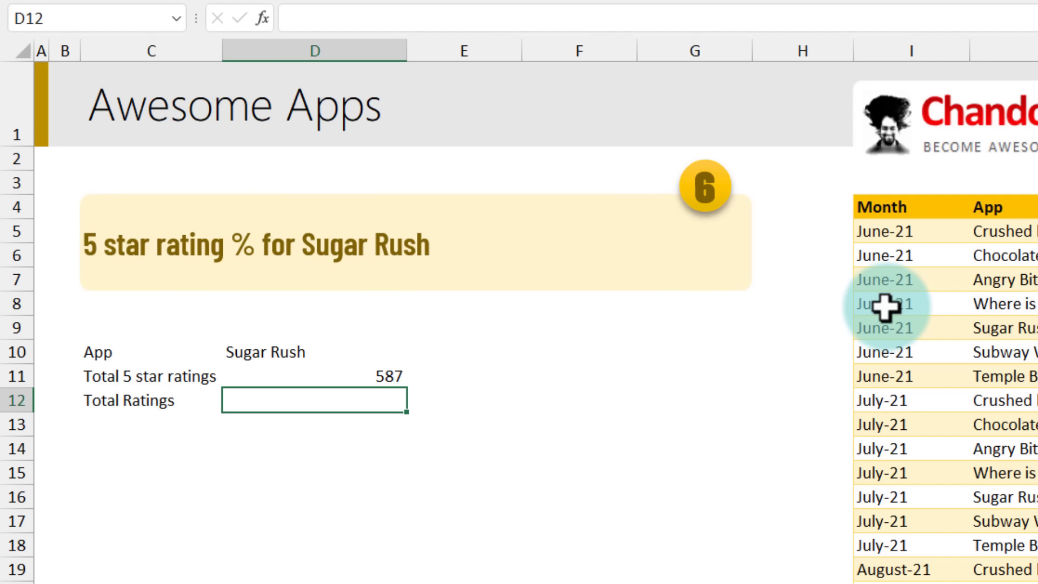
# Total the app's ratings in D12 using =SUMIFS(data[Total ratings],data[App],D10)
pyautogui.write('=')
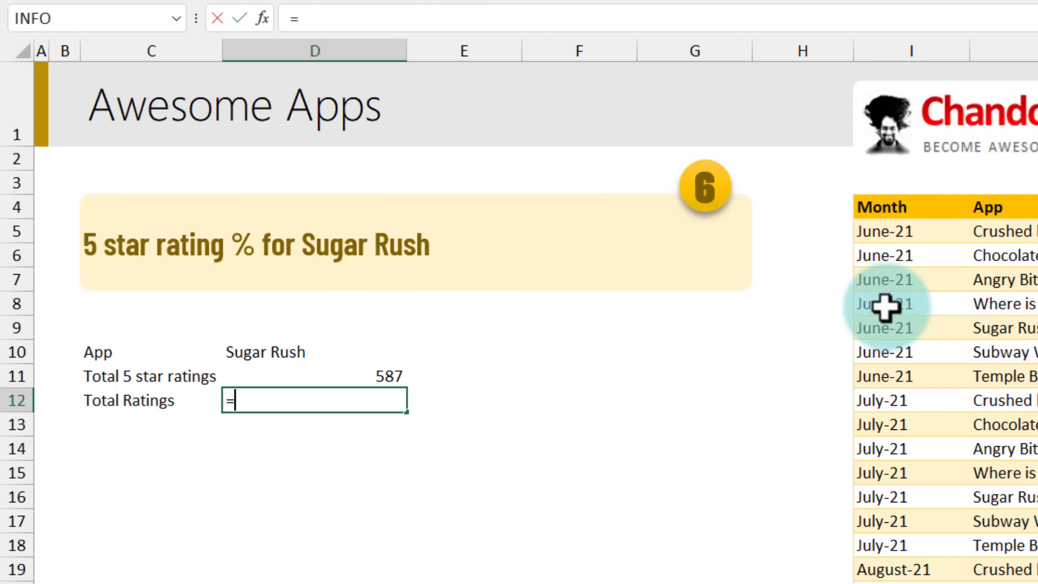
pyautogui.write('sumifs')
pyautogui.press('Tab')
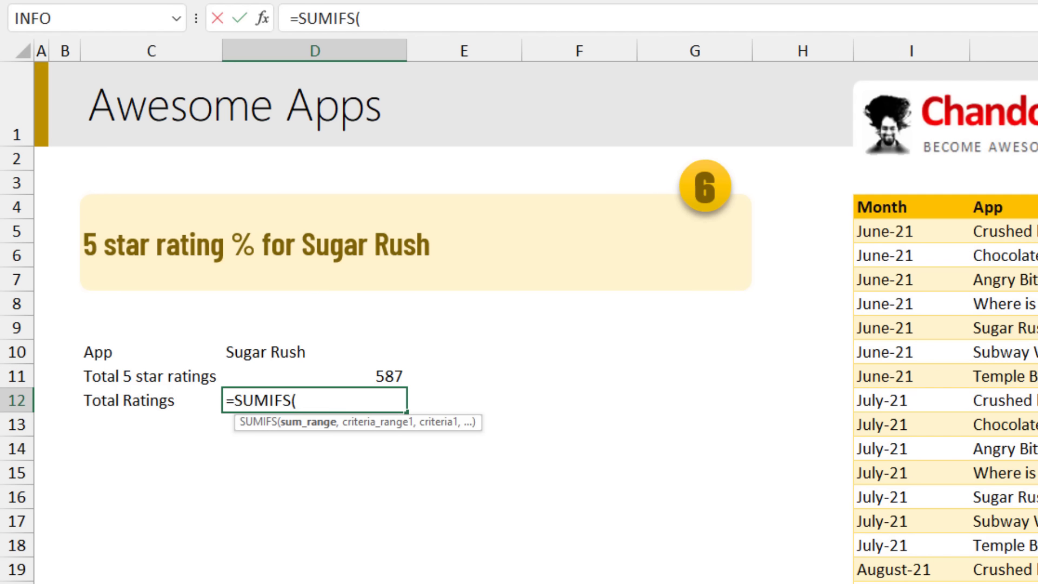
pyautogui.write('data[Total ratings],')
pyautogui.click(999, 203)
pyautogui.write(',')
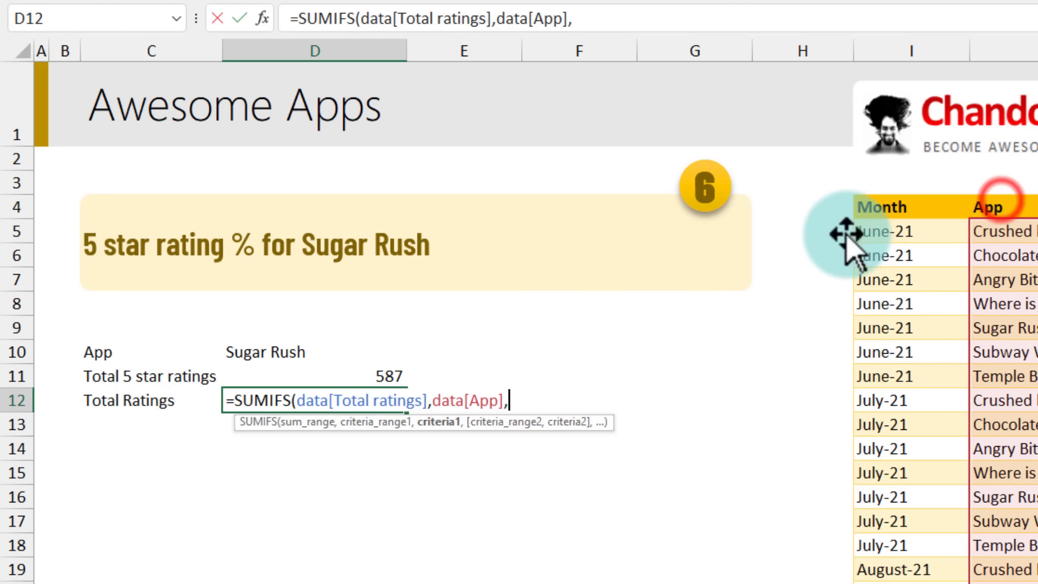
pyautogui.click(306, 353)
pyautogui.write(')')
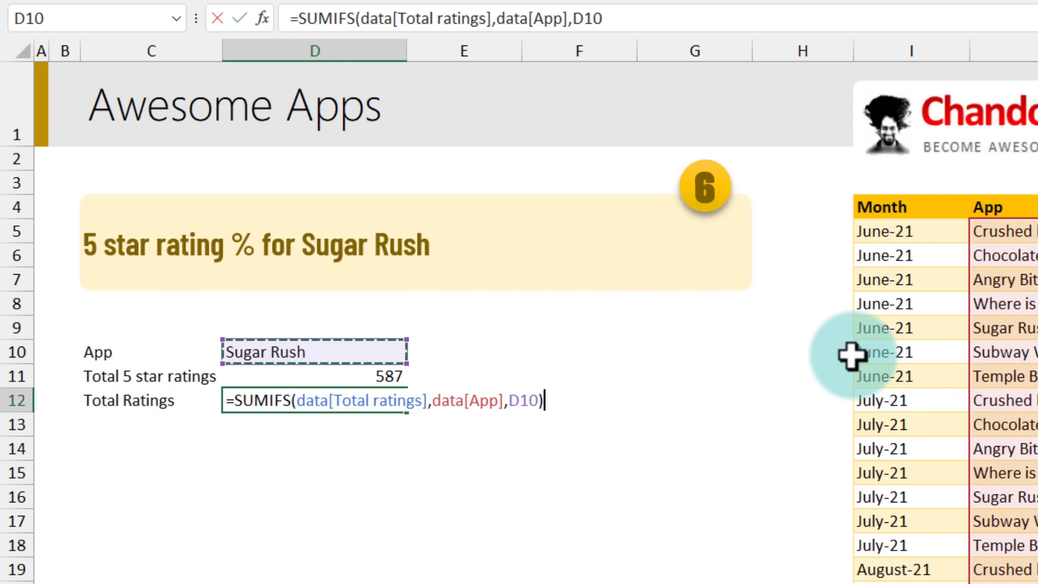
pyautogui.press('Return')
pyautogui.press('Up')
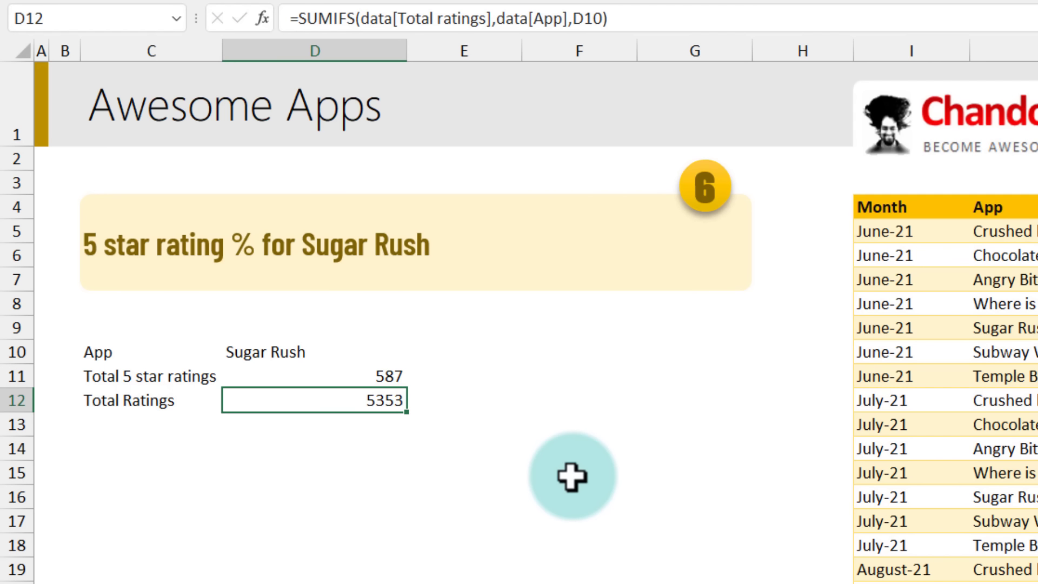
# Label C14 "5 star %" and calculate the share in D14 with =D11/D12, formatted as a percentage
pyautogui.click(130, 446)
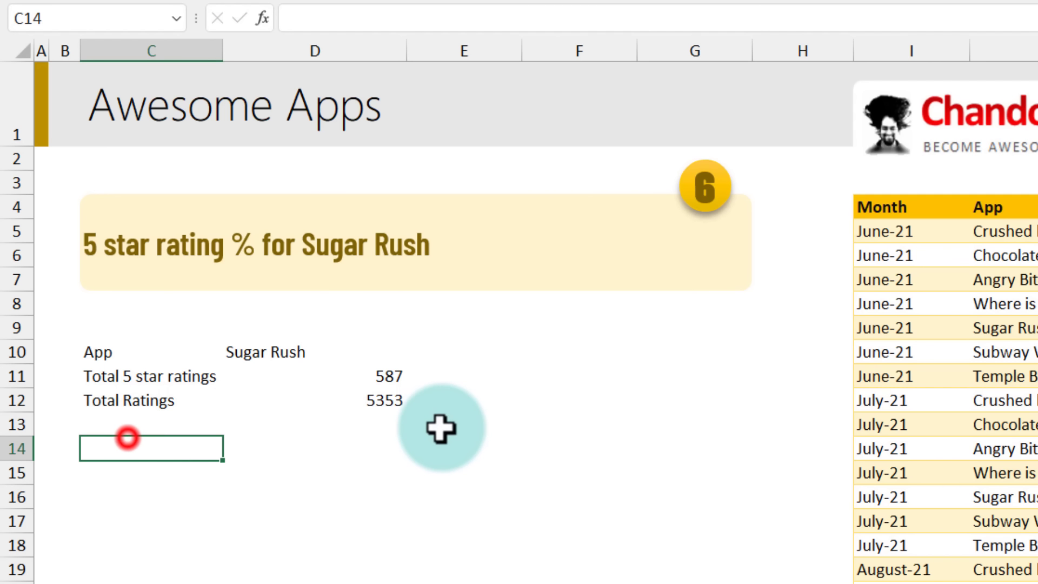
pyautogui.write('5 star %')
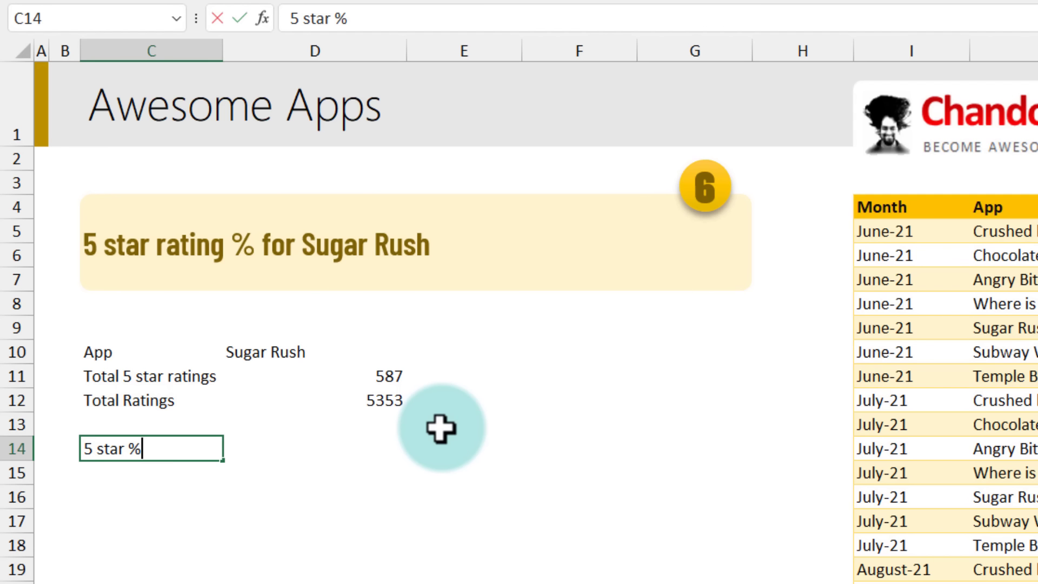
pyautogui.press('Tab')
pyautogui.write('=')
pyautogui.press('Up')
pyautogui.press('Up')
pyautogui.press('Up')
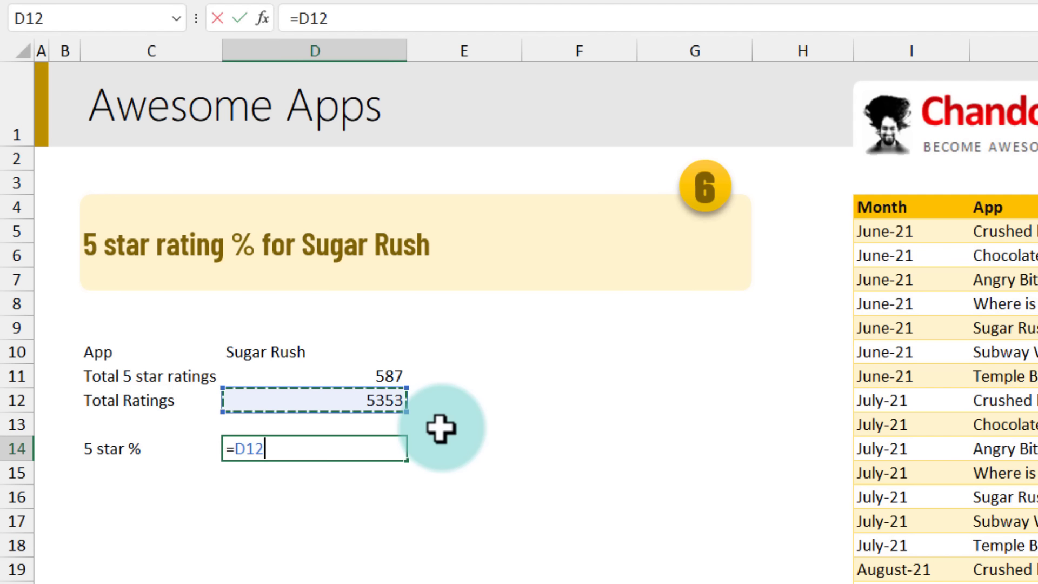
pyautogui.write('/')
pyautogui.press('Up')
pyautogui.press('Up')
pyautogui.press('Return')
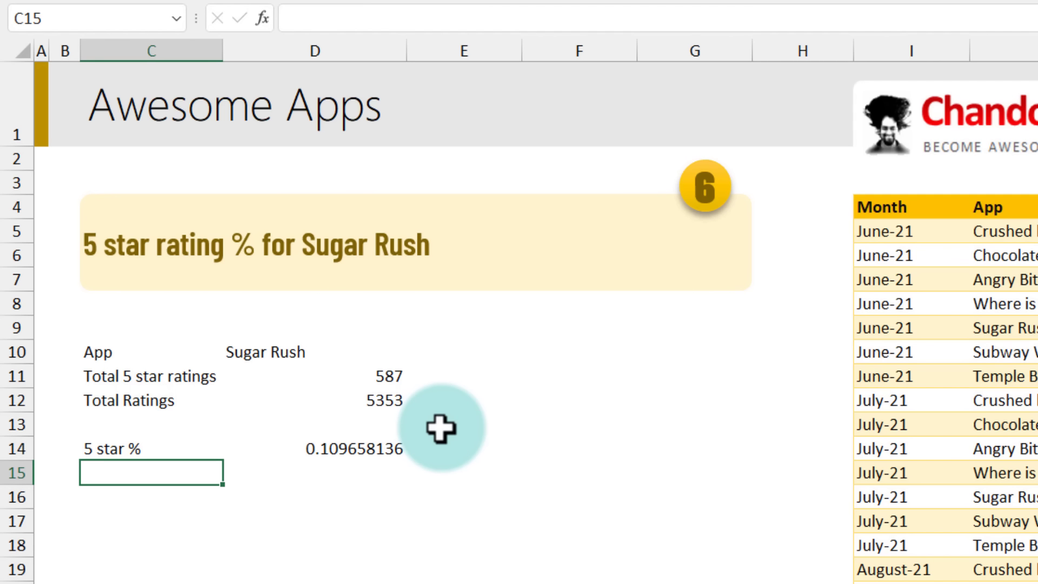
pyautogui.click(377, 453)
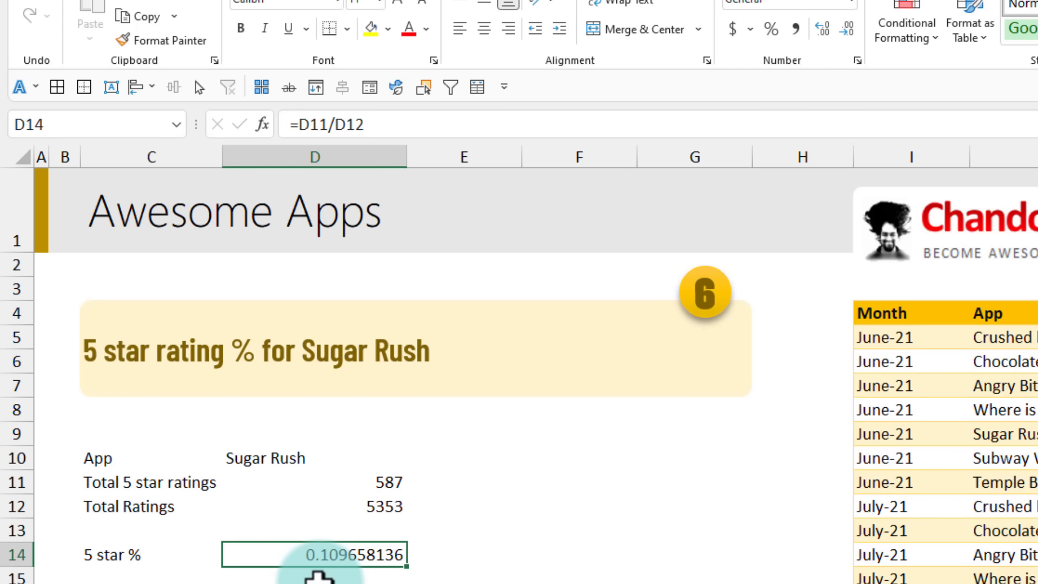
pyautogui.click(771, 28)
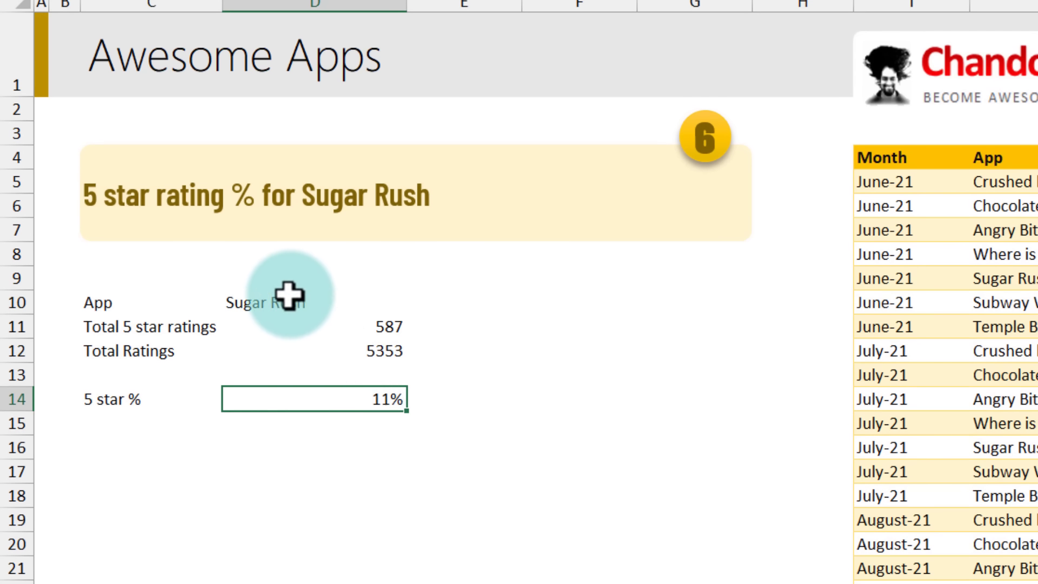
# Change the app name in D10 to "Temple Bun" to recalculate the ratings for that app
pyautogui.click(289, 295)
pyautogui.write('Te')
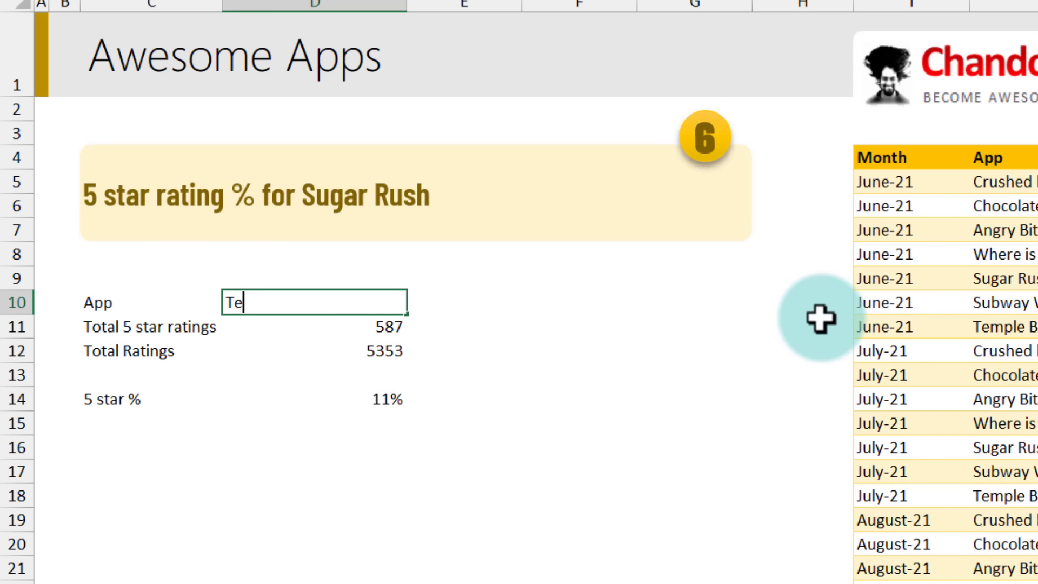
pyautogui.write('mple Bun')
pyautogui.press('Return')
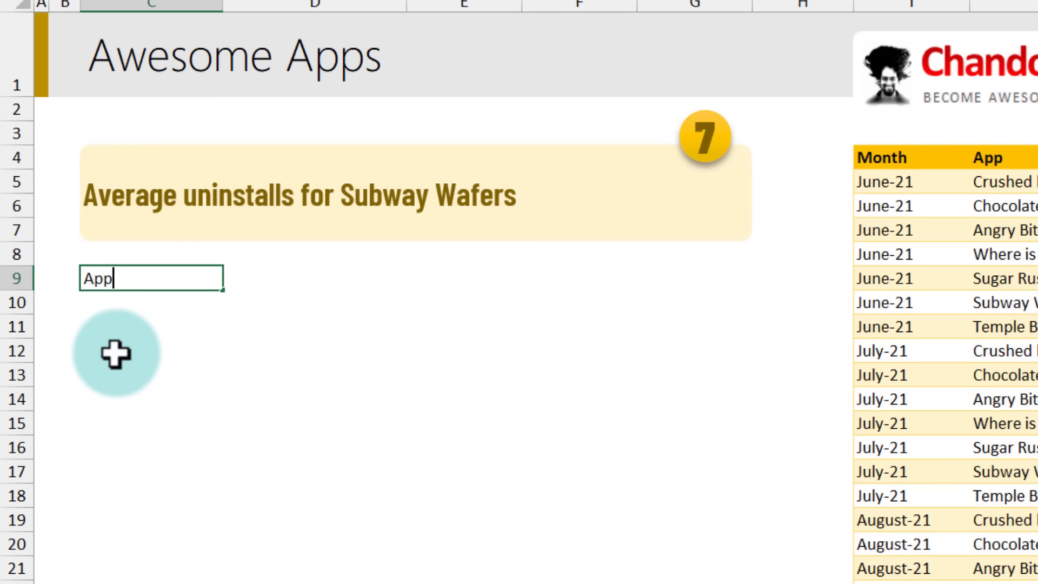
# On the Subway Wafers uninstalls sheet, enter "App" and "Subway Wafers" in C9:D9, and label C10 "Average uninstalls"
pyautogui.press('Tab')
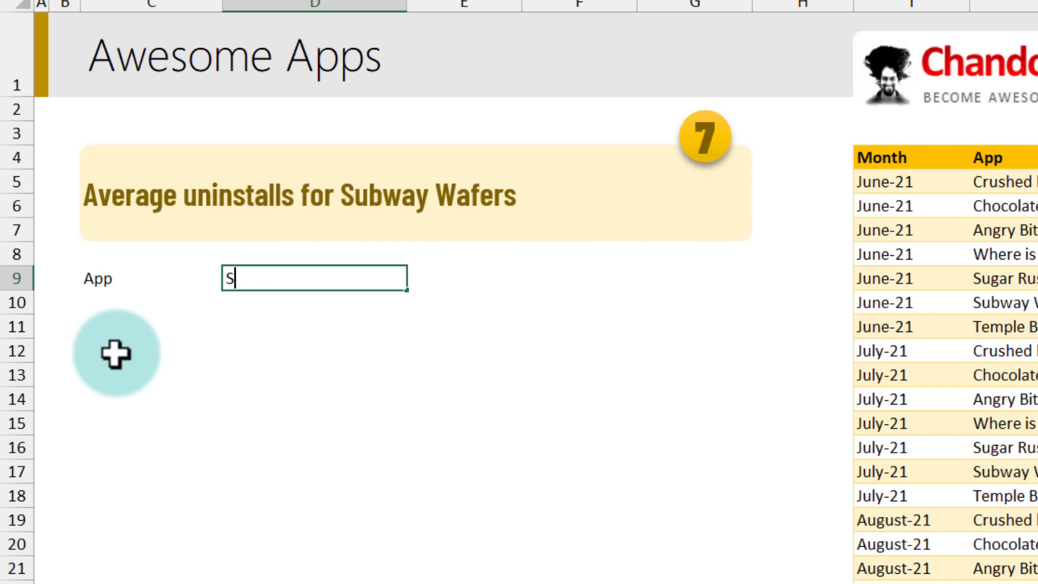
pyautogui.write('Subway Wafer')
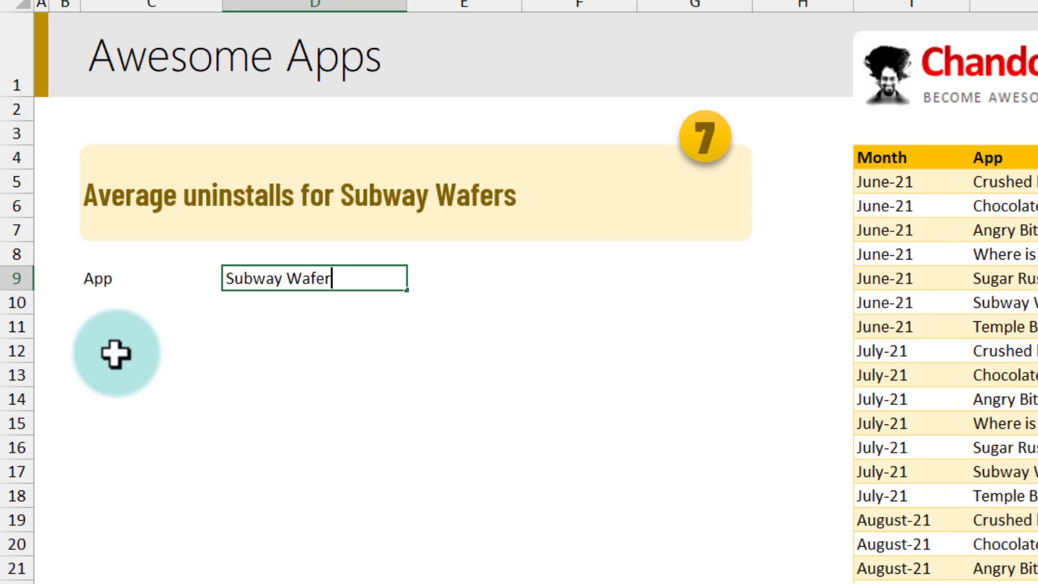
pyautogui.write('s')
pyautogui.press('Return')
pyautogui.write('Average uninstalls')
pyautogui.press('Tab')
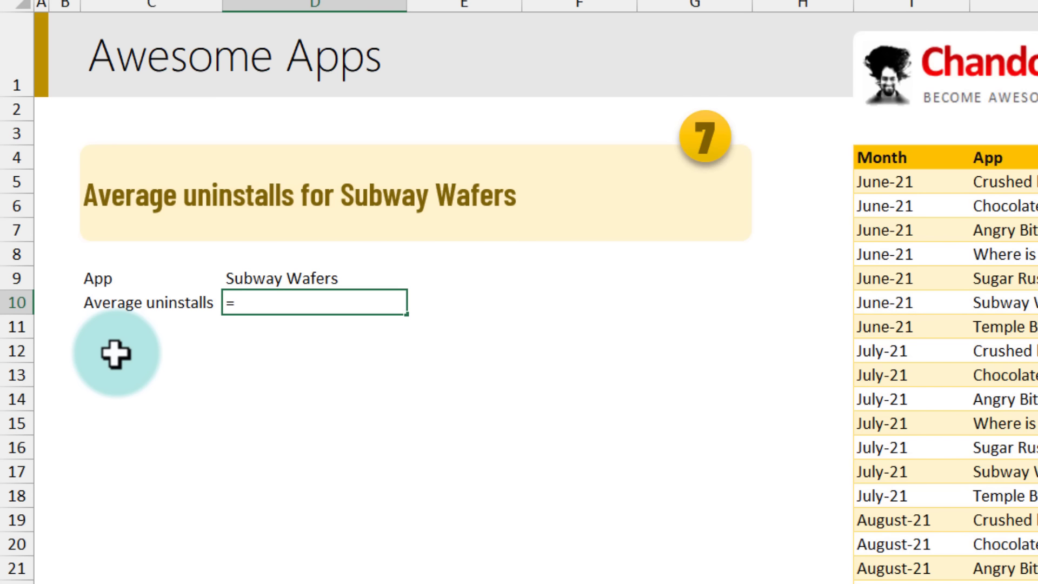
# Average the app's uninstalls in D10 using =AVERAGEIFS(data[Uninstalls],data[App],D9)
pyautogui.write('=average')
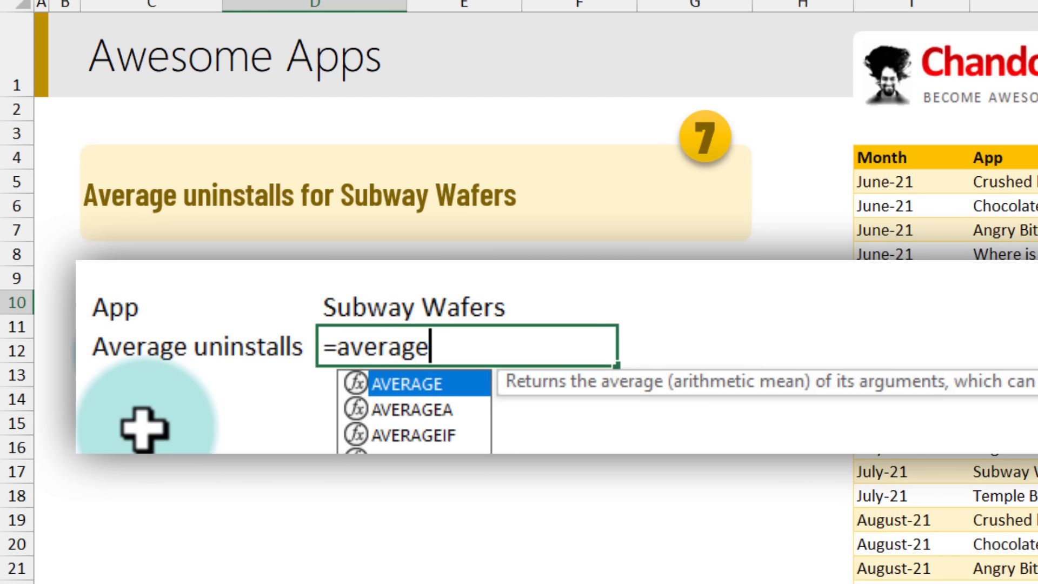
pyautogui.write('ifs')
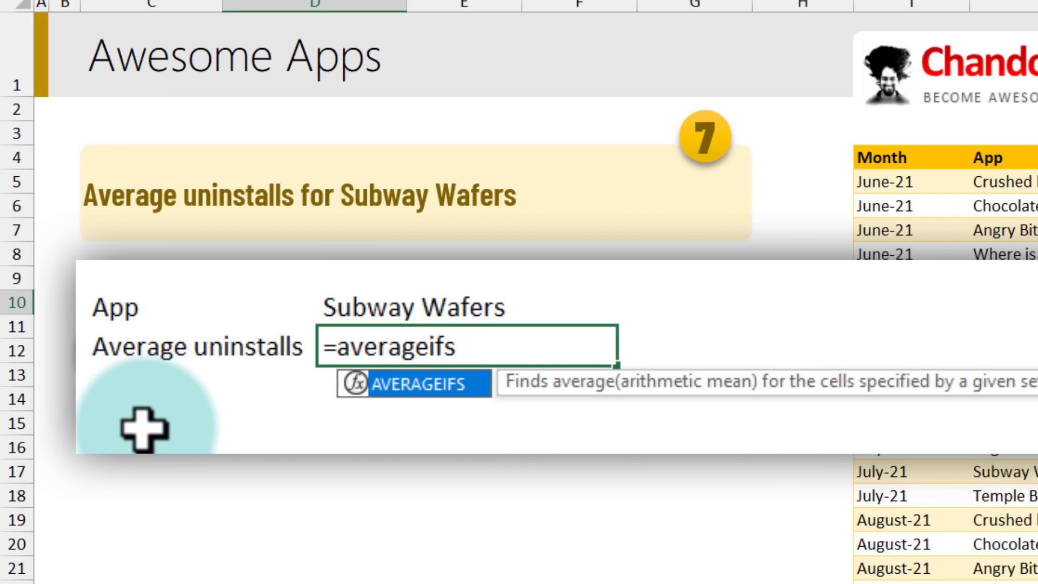
pyautogui.press('Tab')
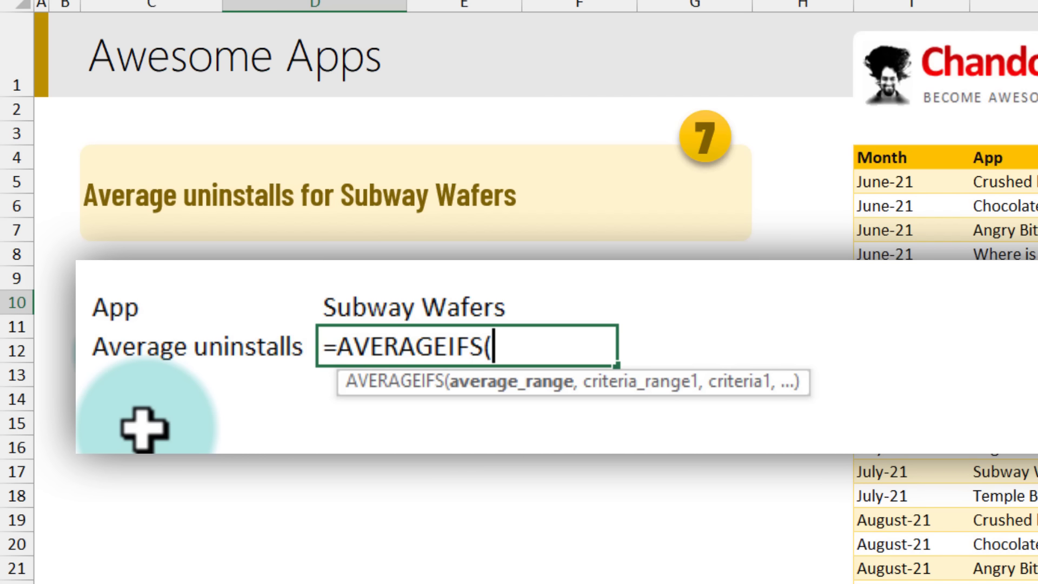
pyautogui.click(1035, 146)
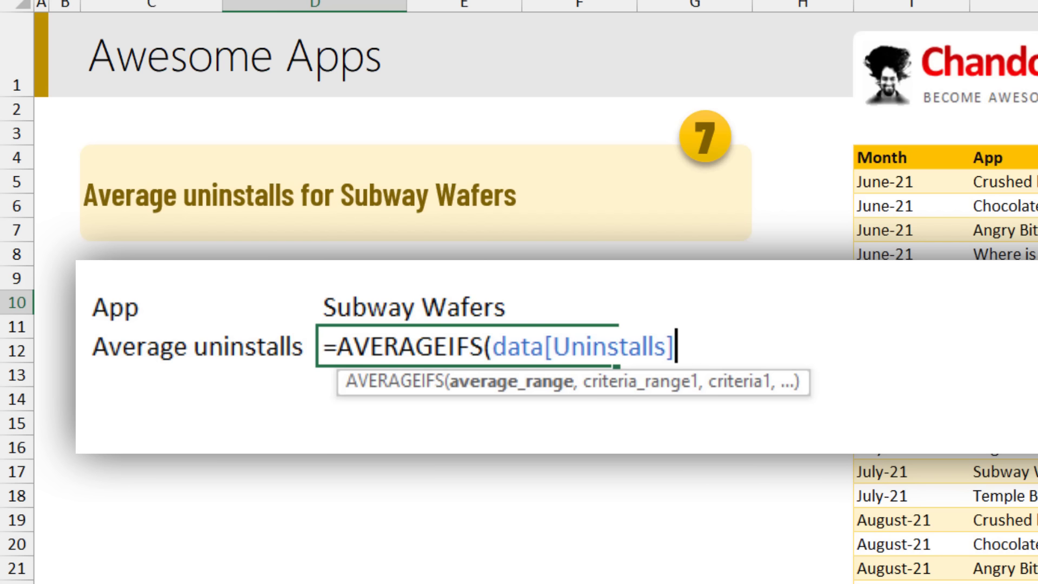
pyautogui.write(',')
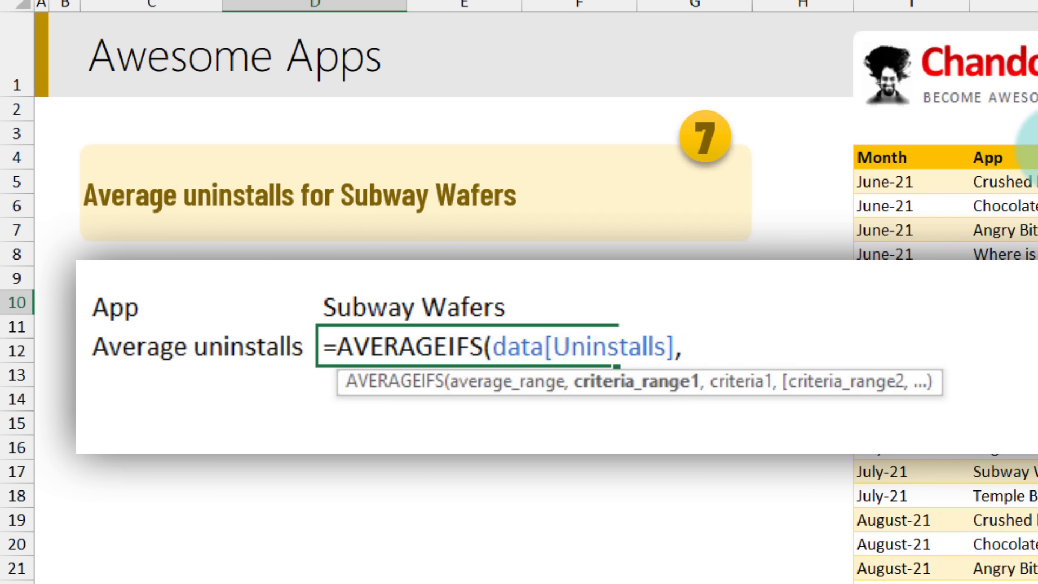
pyautogui.click(1027, 148)
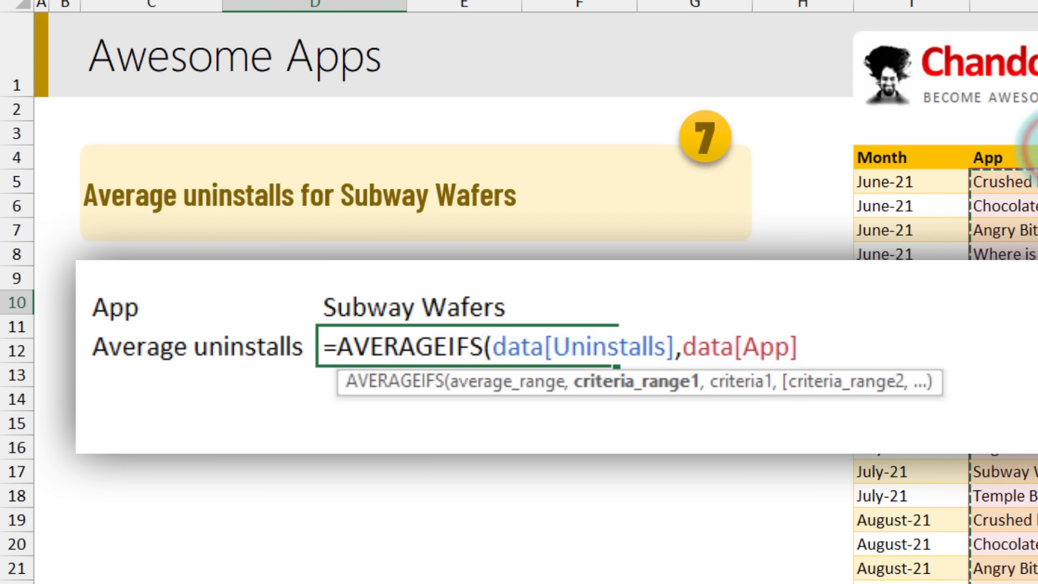
pyautogui.write(',')
pyautogui.click(486, 307)
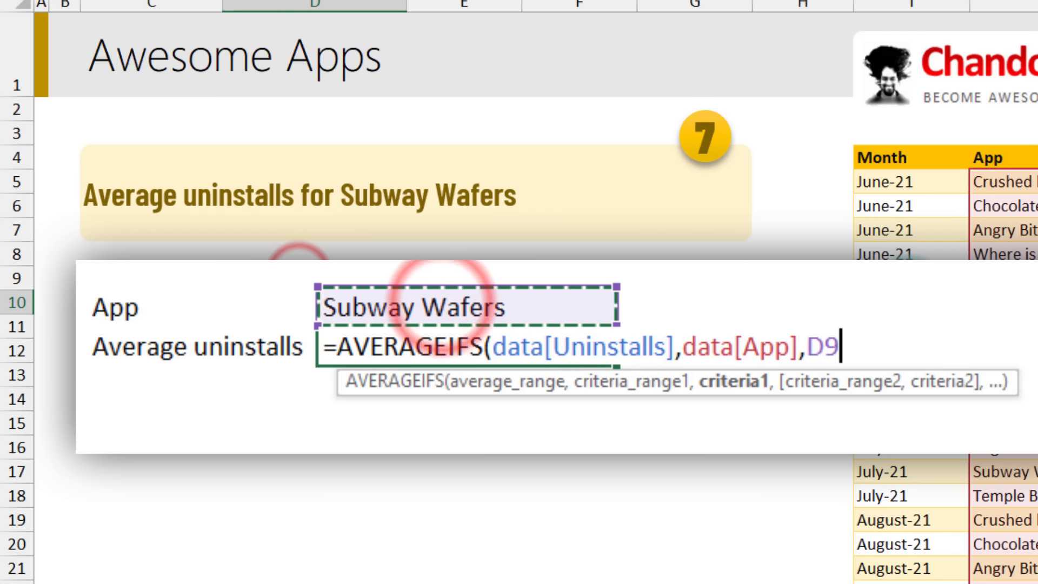
pyautogui.press('Return')
pyautogui.click(367, 306)
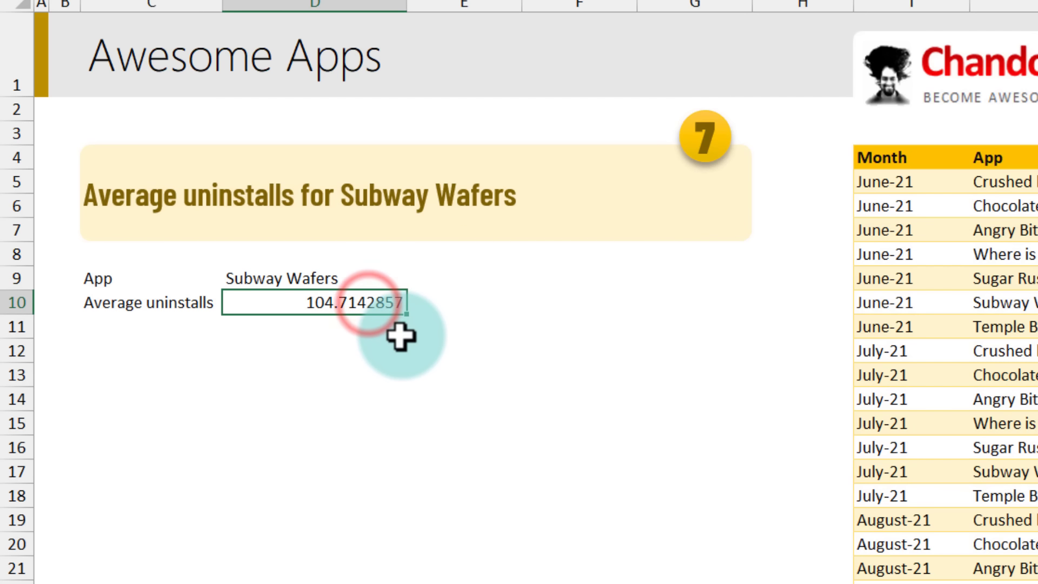
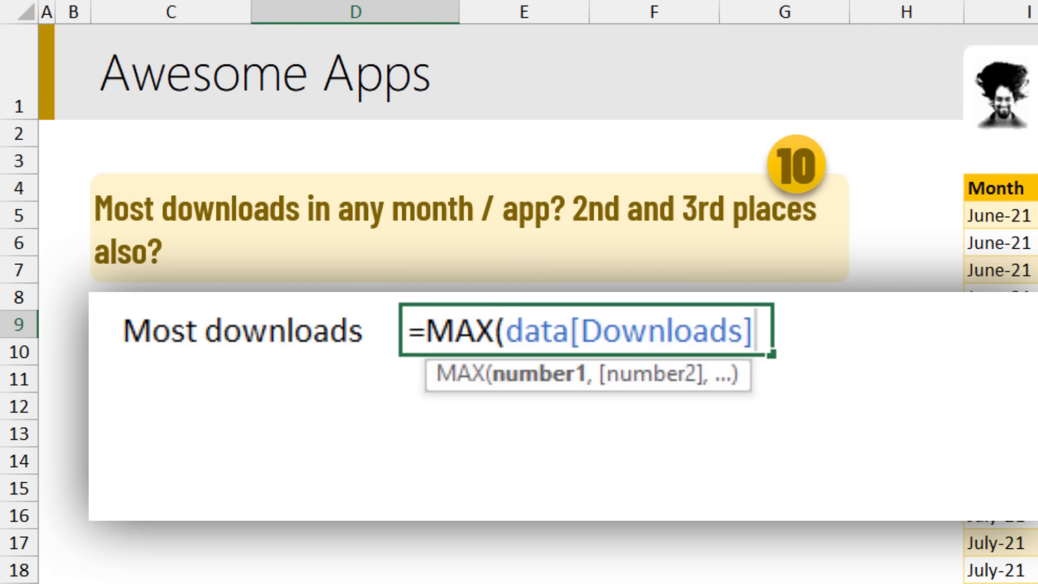
# On the most downloads sheet, complete =MAX(data[Downloads]) in D9, and label C10 "2nd" and C11 "3rd"
pyautogui.press('Return')
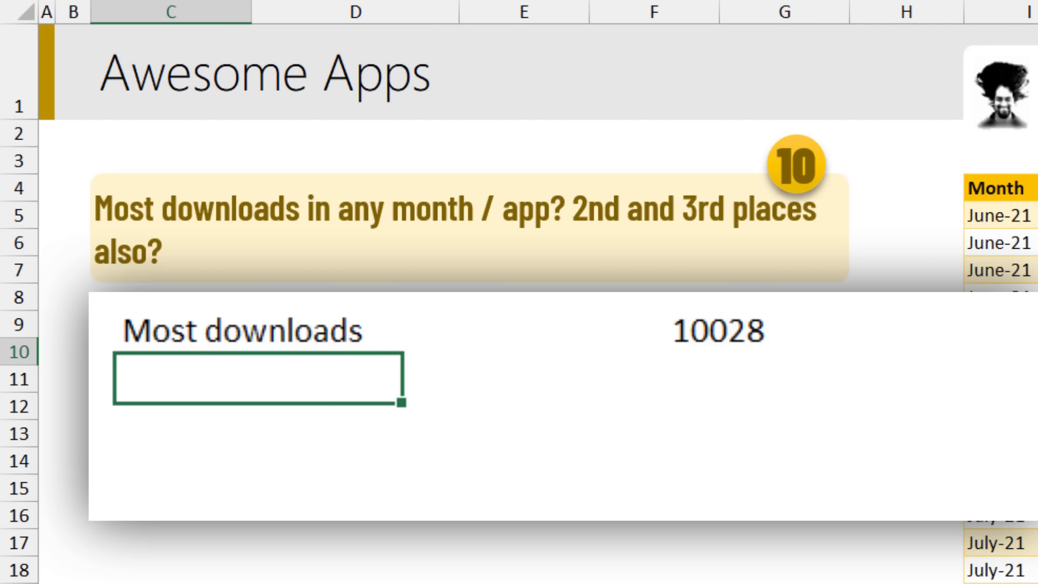
pyautogui.click(716, 322)
pyautogui.press('Down')
pyautogui.press('Left')
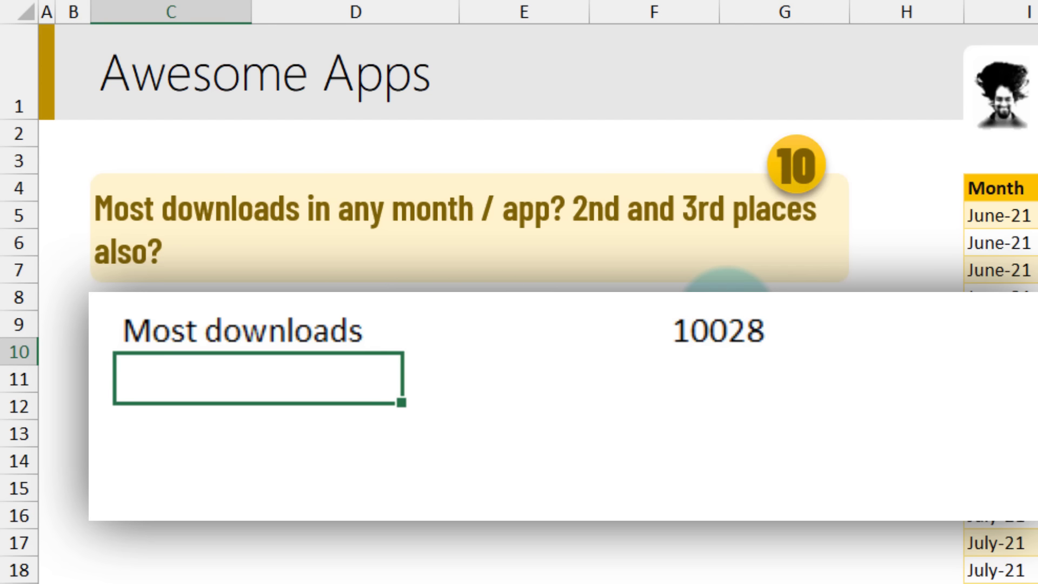
pyautogui.write('2nd')
pyautogui.press('Return')
pyautogui.write('3rd')
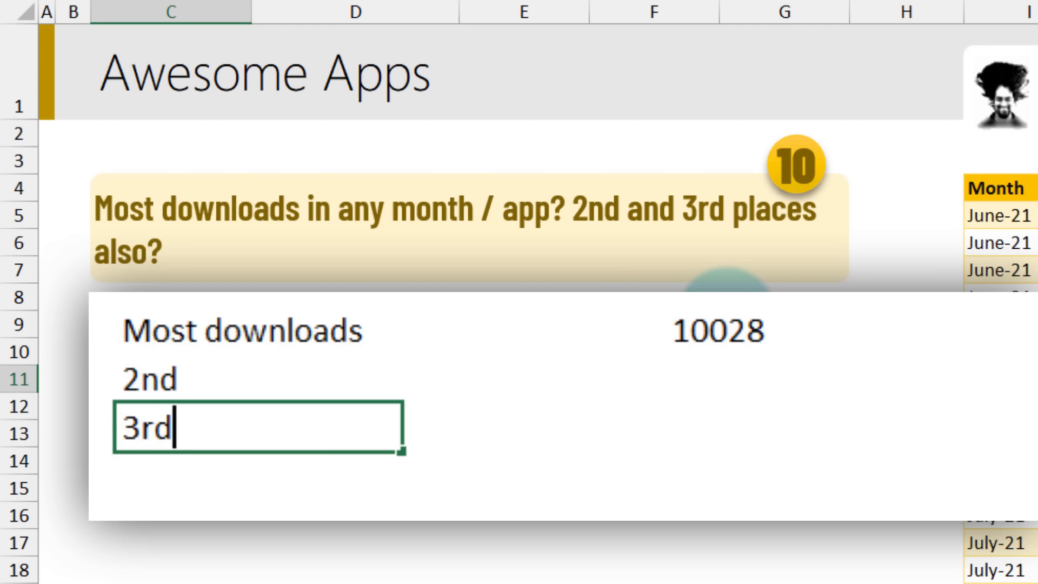
pyautogui.press('Tab')
pyautogui.press('Up')
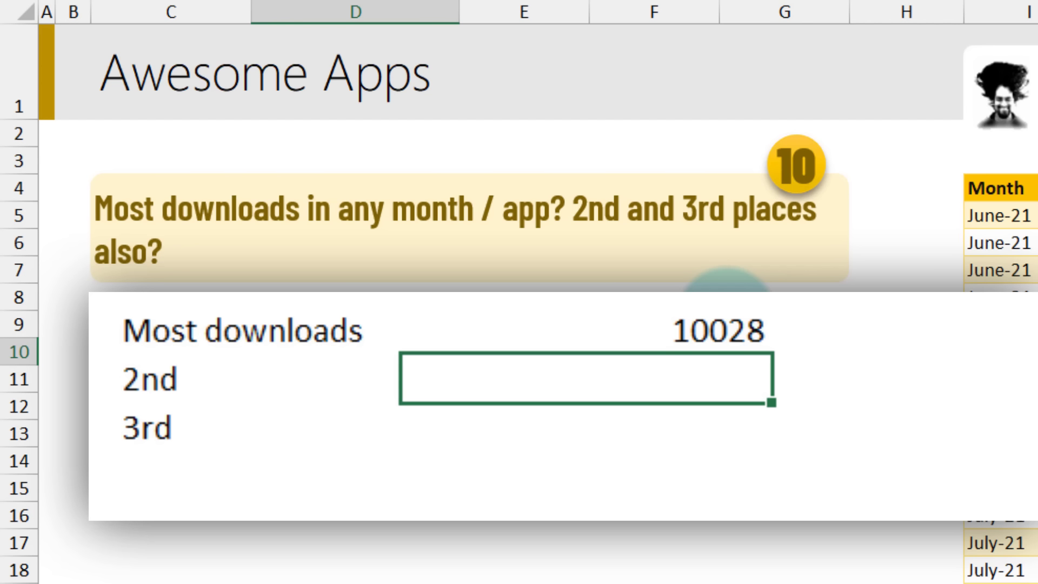
# Find the second-highest downloads in D10 using =LARGE(data[Downloads],2)
pyautogui.write('=lea')
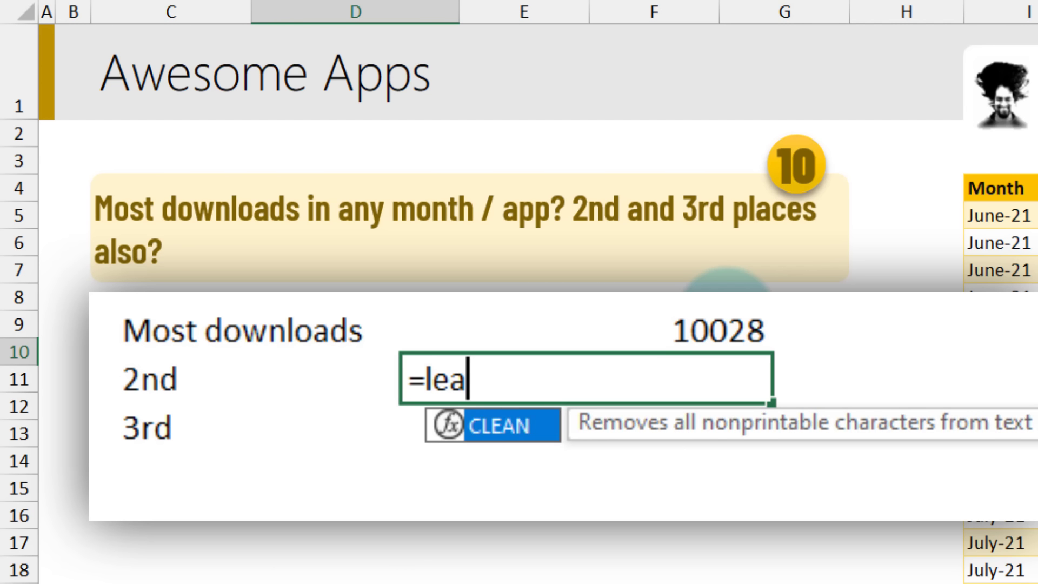
pyautogui.press('BackSpace')
pyautogui.press('BackSpace')
pyautogui.write('ar')
pyautogui.press('Tab')
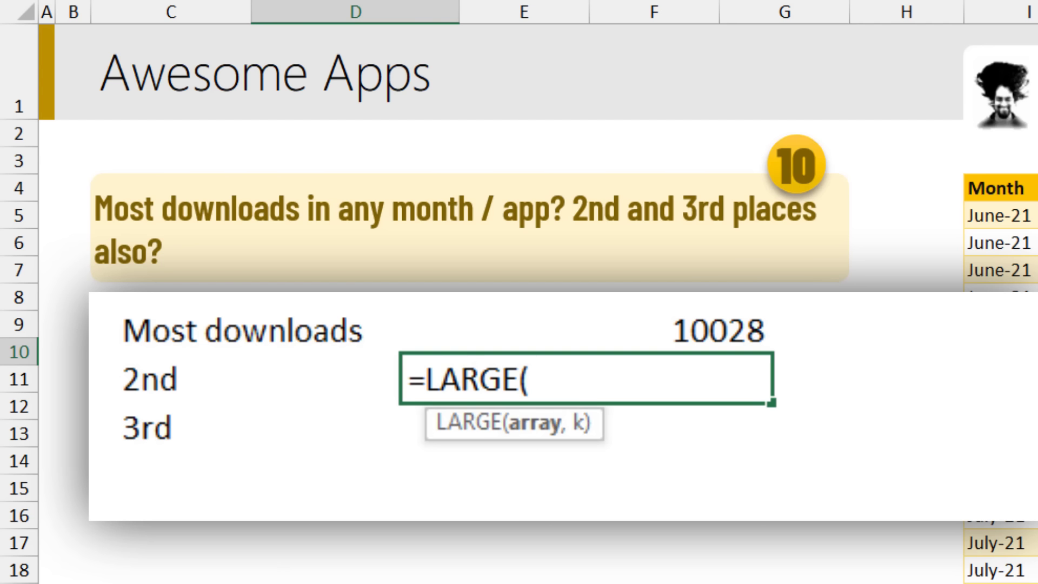
pyautogui.write('data[Downloads]')
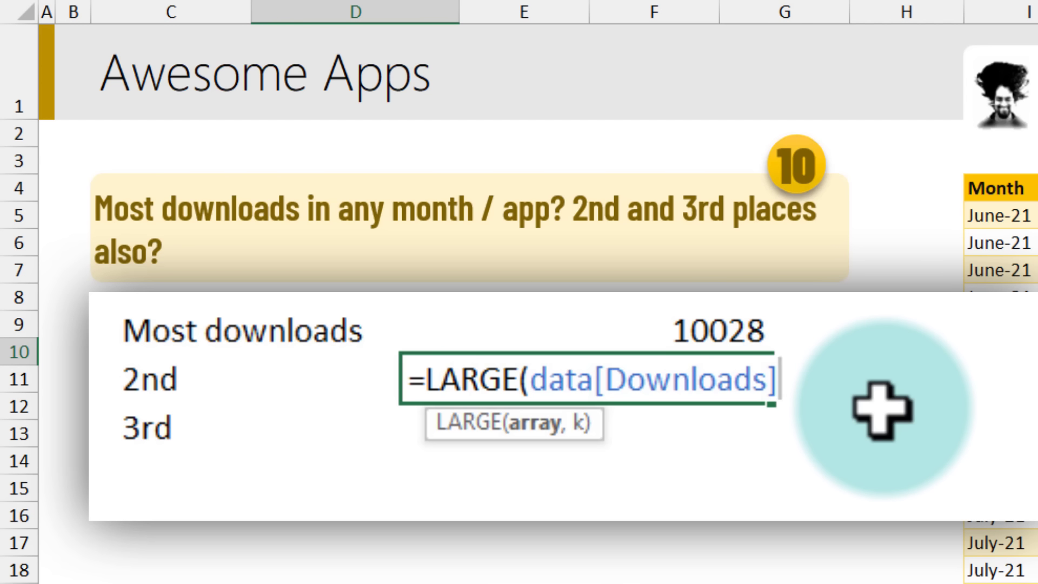
pyautogui.write(',2')
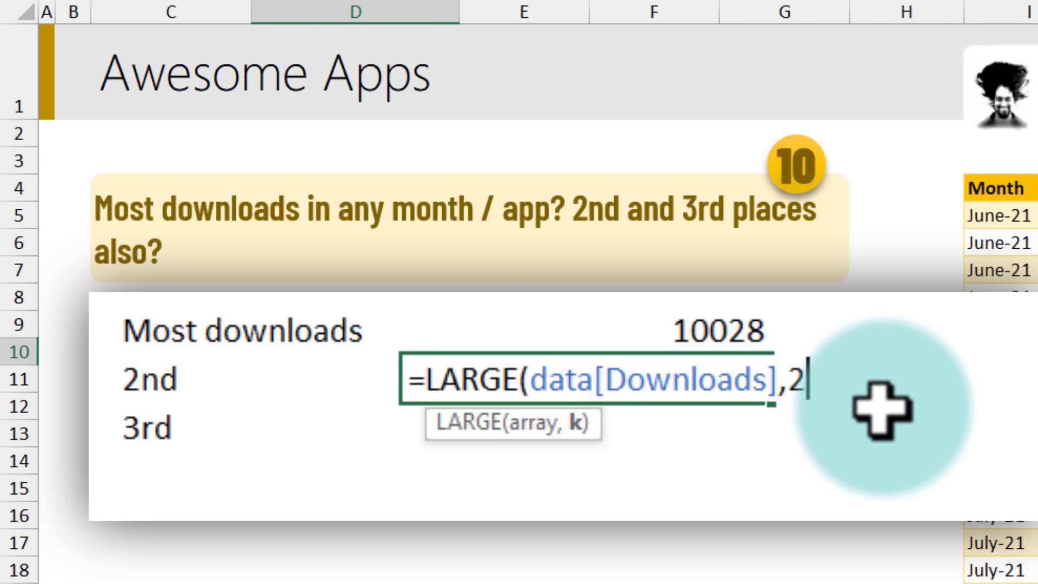
pyautogui.write(')')
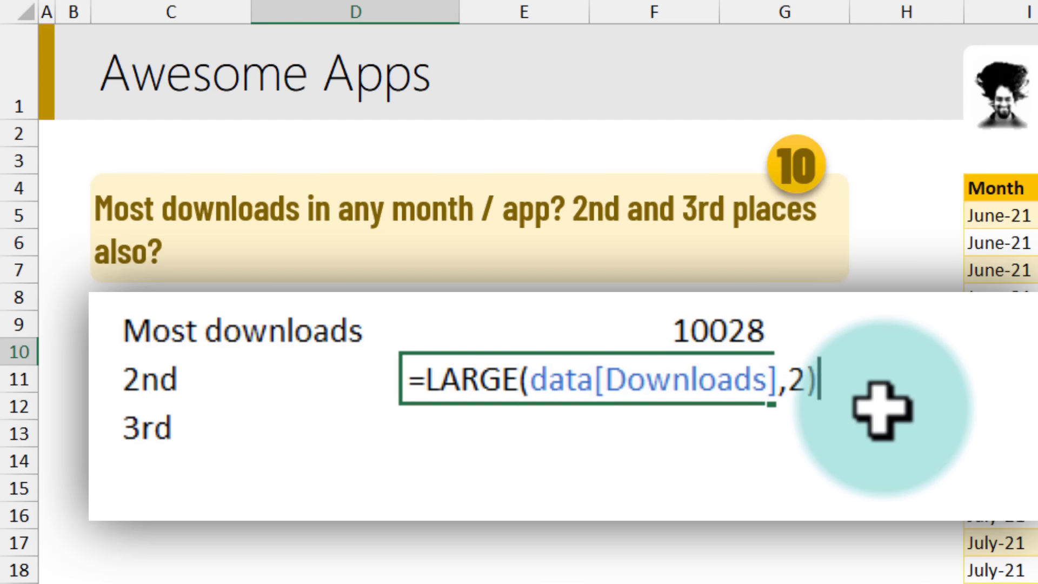
pyautogui.press('Return')
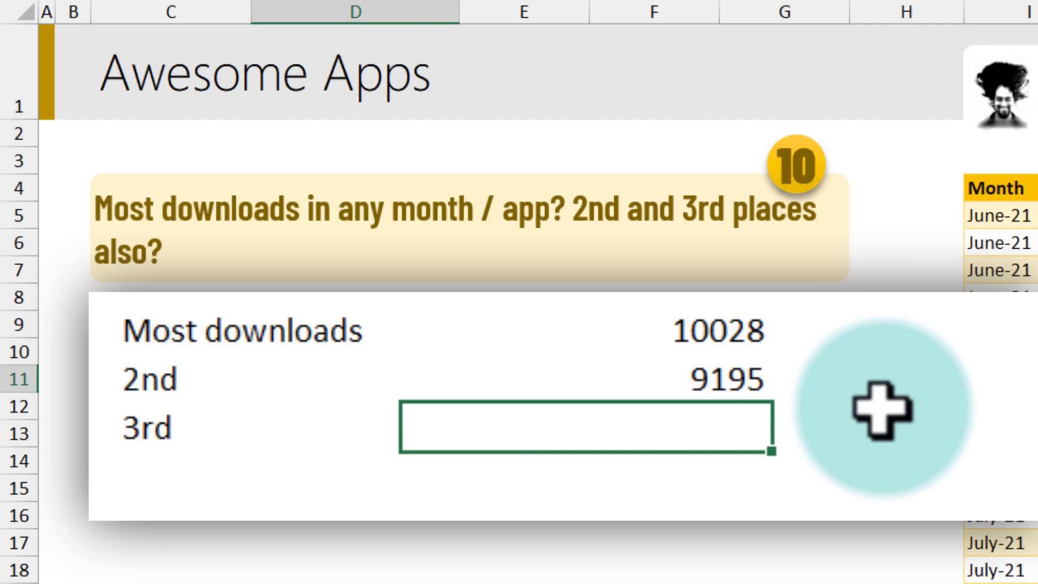
# Find the third-highest downloads in D11 using =LARGE(data[Downloads],3)
pyautogui.hotkey('ctrl', "'")
pyautogui.press('BackSpace')
pyautogui.press('BackSpace')
pyautogui.write('3')
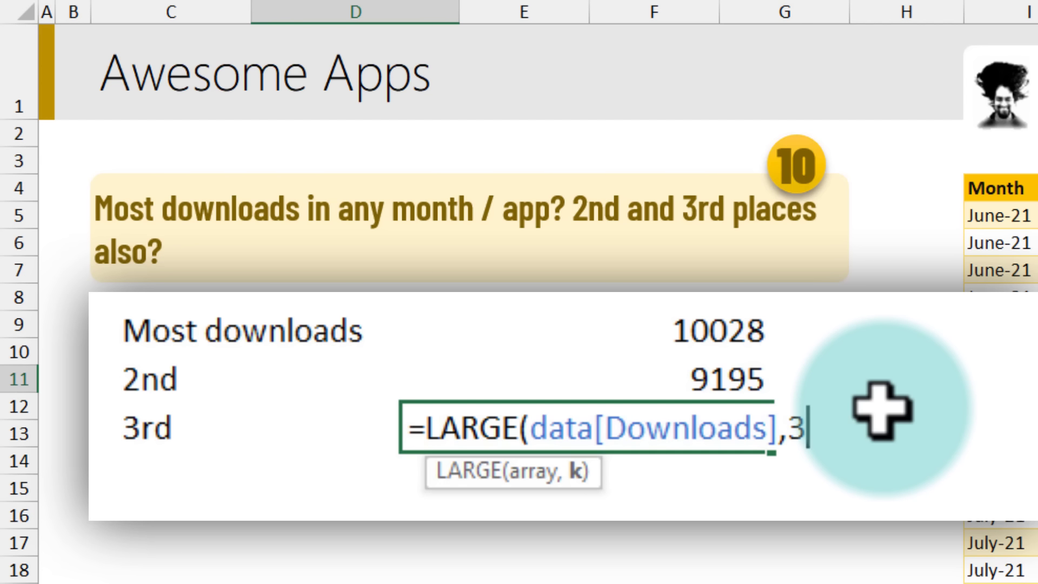
pyautogui.write(')')
pyautogui.press('Return')
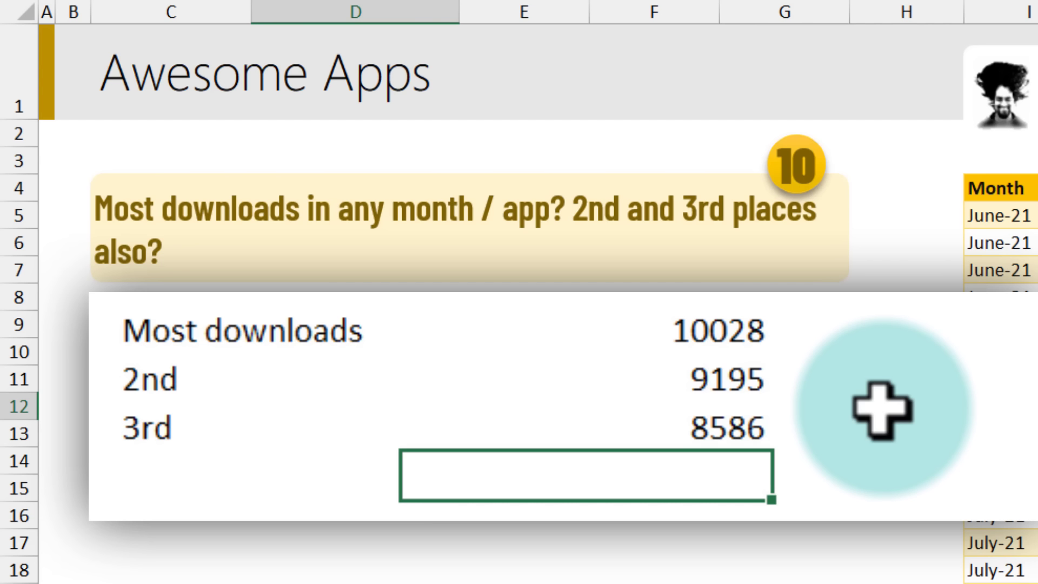
pyautogui.moveTo(752, 394); pyautogui.dragTo(753, 444)
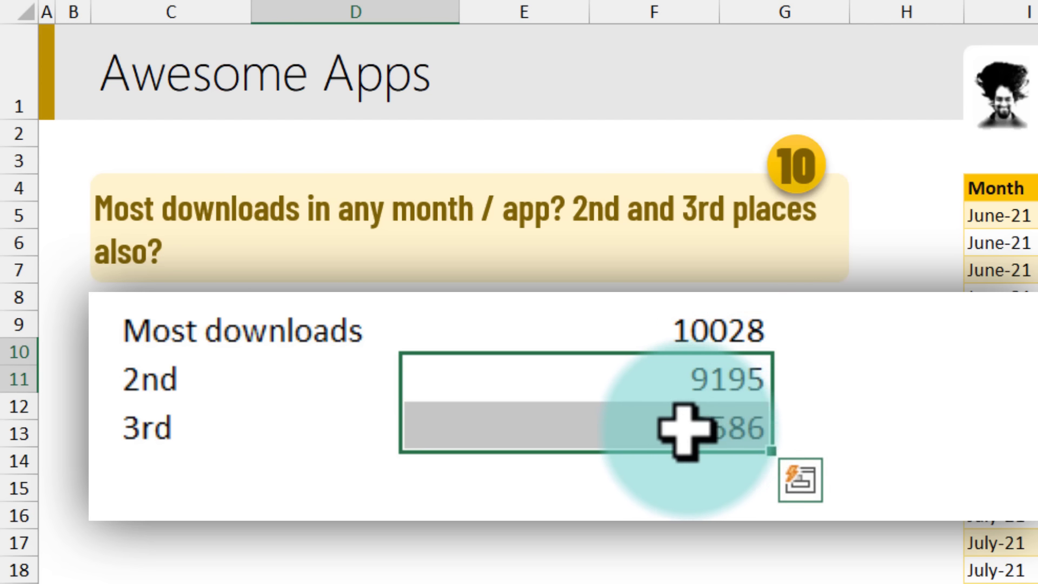
pyautogui.moveTo(160, 324); pyautogui.dragTo(347, 366)
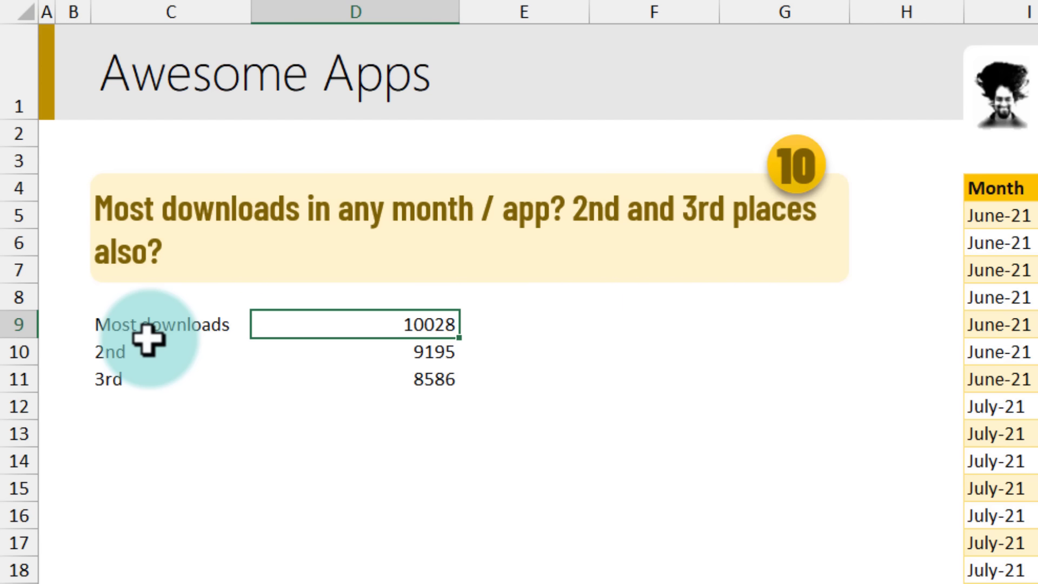
pyautogui.click(515, 329)
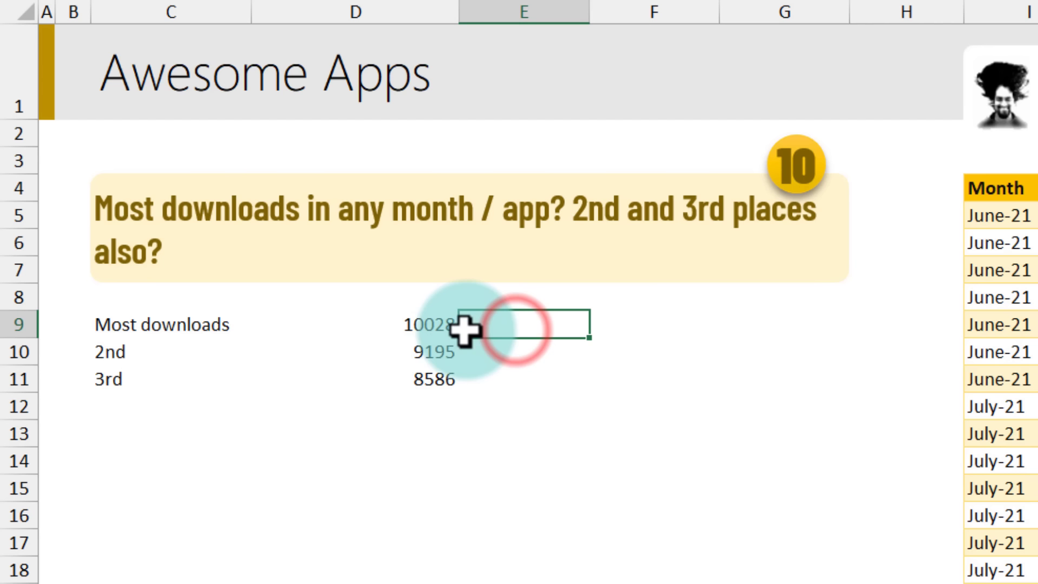
pyautogui.click(424, 326)
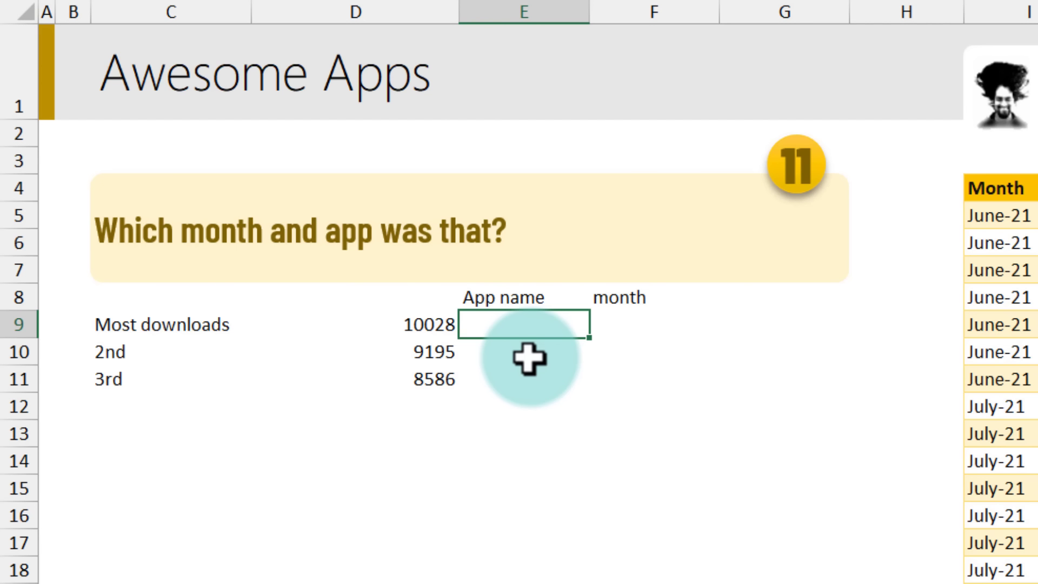
pyautogui.moveTo(526, 327); pyautogui.dragTo(528, 375)
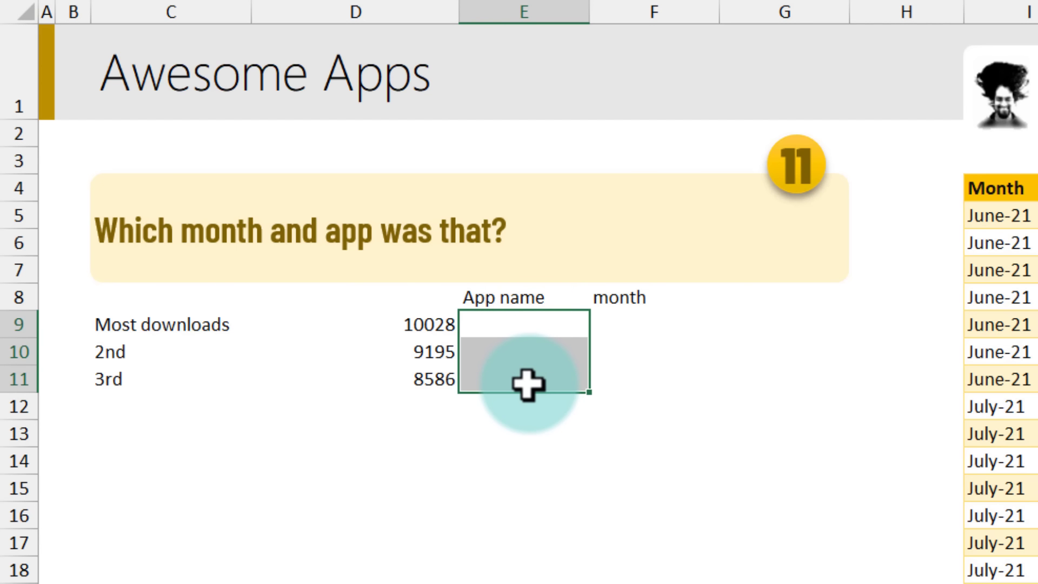
pyautogui.moveTo(630, 324); pyautogui.dragTo(631, 382)
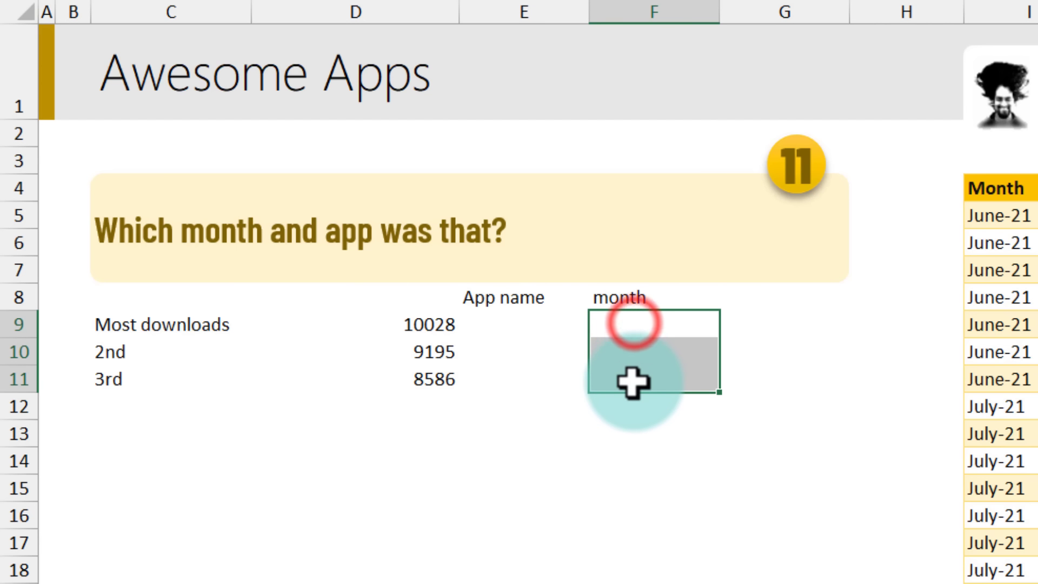
# Look up the app name for the most downloads in E9 using =XLOOKUP(D9,data[Downloads],data[App])
pyautogui.click(498, 324)
pyautogui.write('=xl')
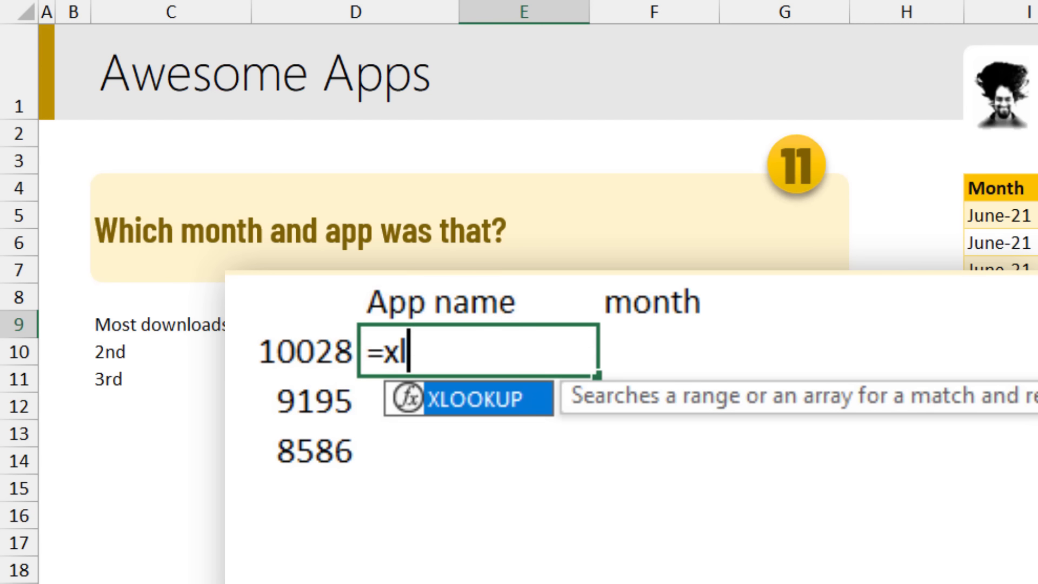
pyautogui.press('Tab')
pyautogui.press('Left')
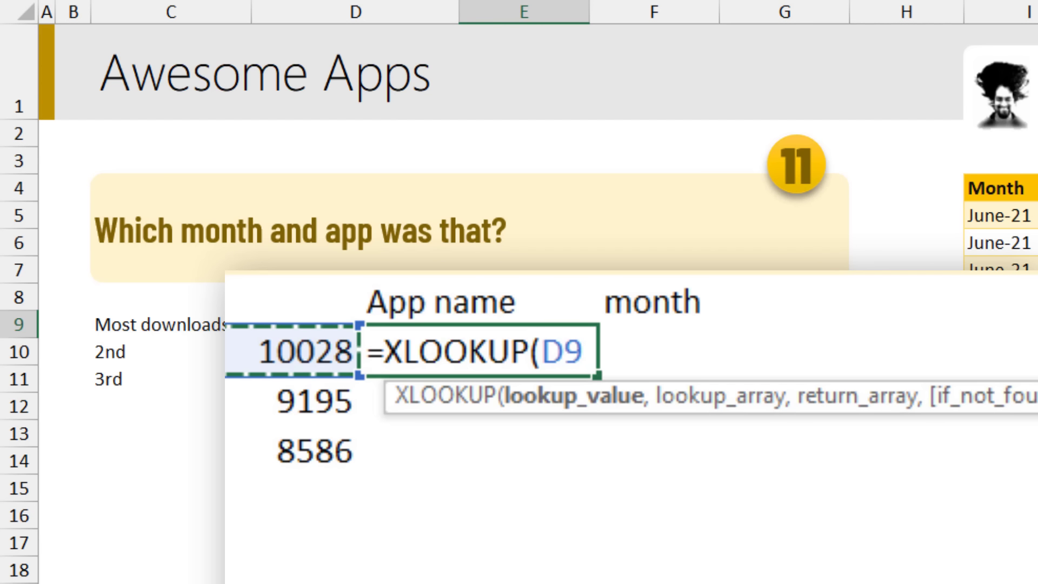
pyautogui.write(',')
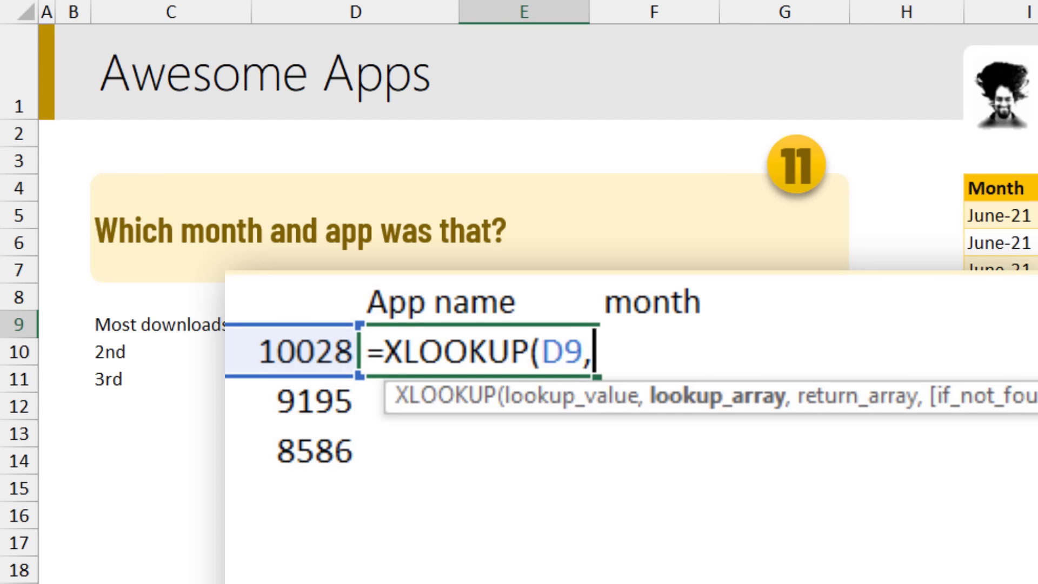
pyautogui.write('data[Downloads]')
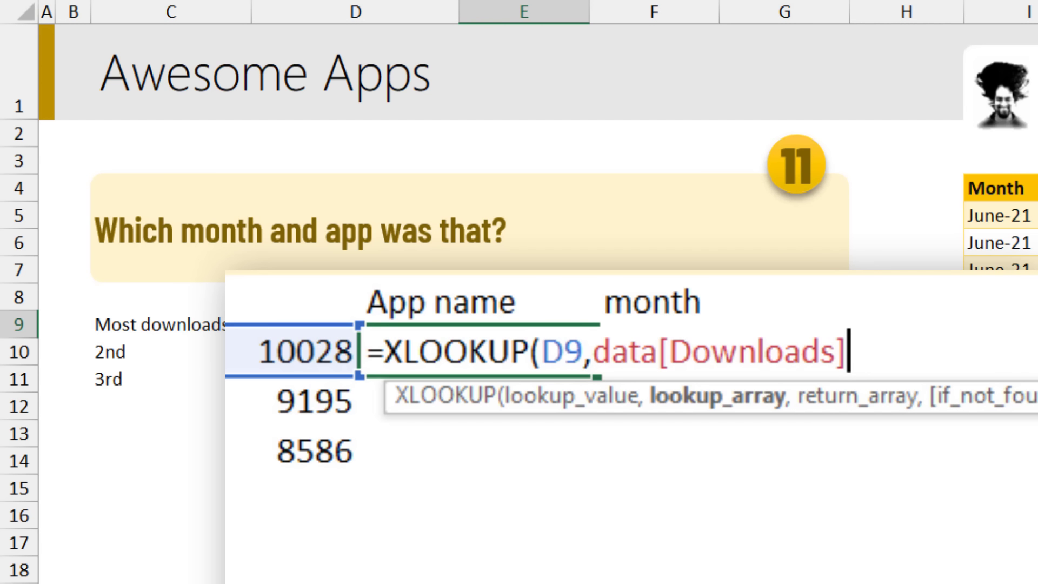
pyautogui.write(',data[App]')
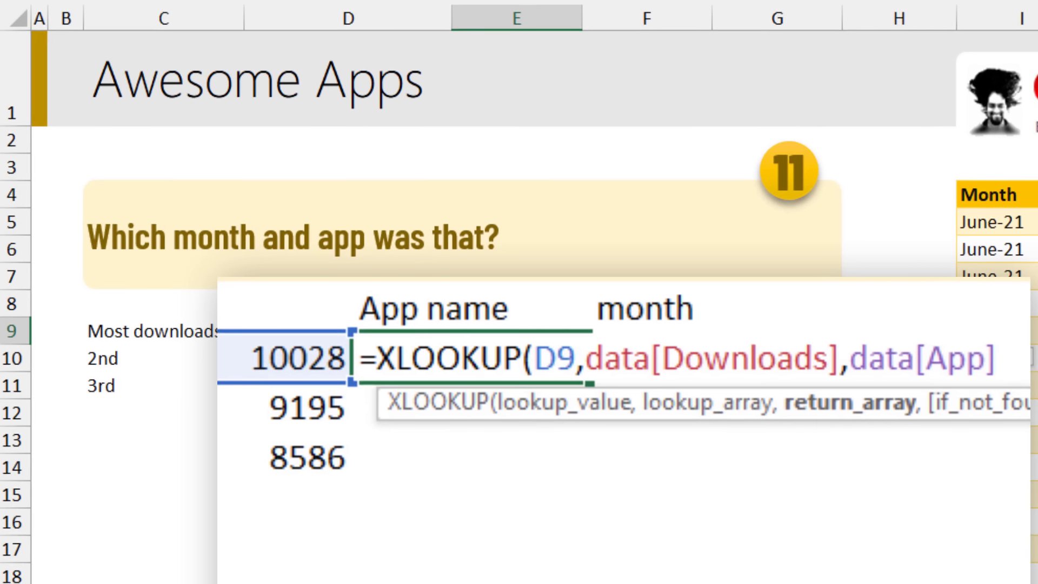
pyautogui.press('Return')
pyautogui.click(480, 359)
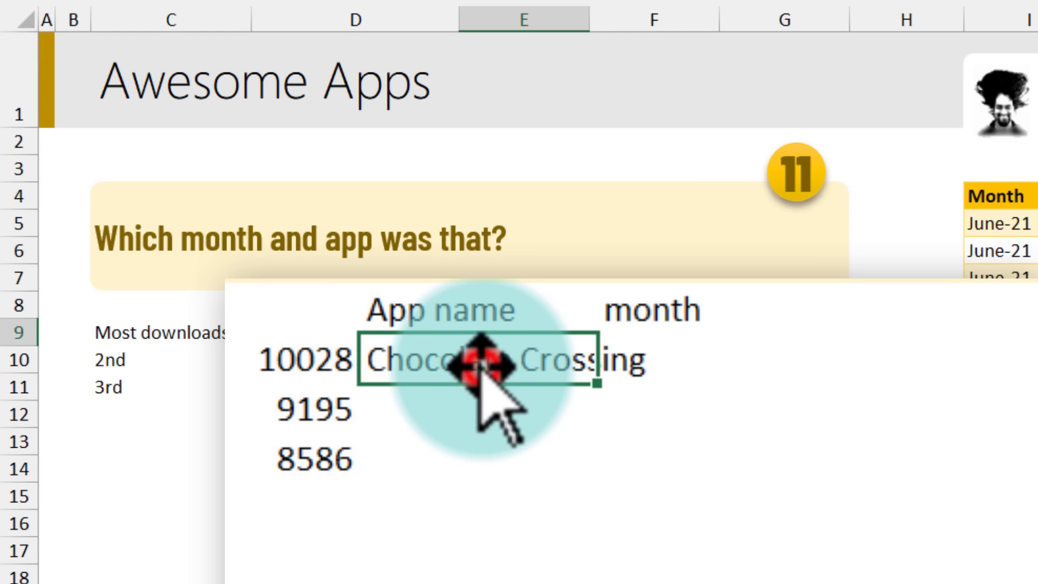
# Fill the app name formula down through E11 and widen column E to fit the names
pyautogui.moveTo(597, 382); pyautogui.dragTo(598, 481)
pyautogui.click(520, 556)
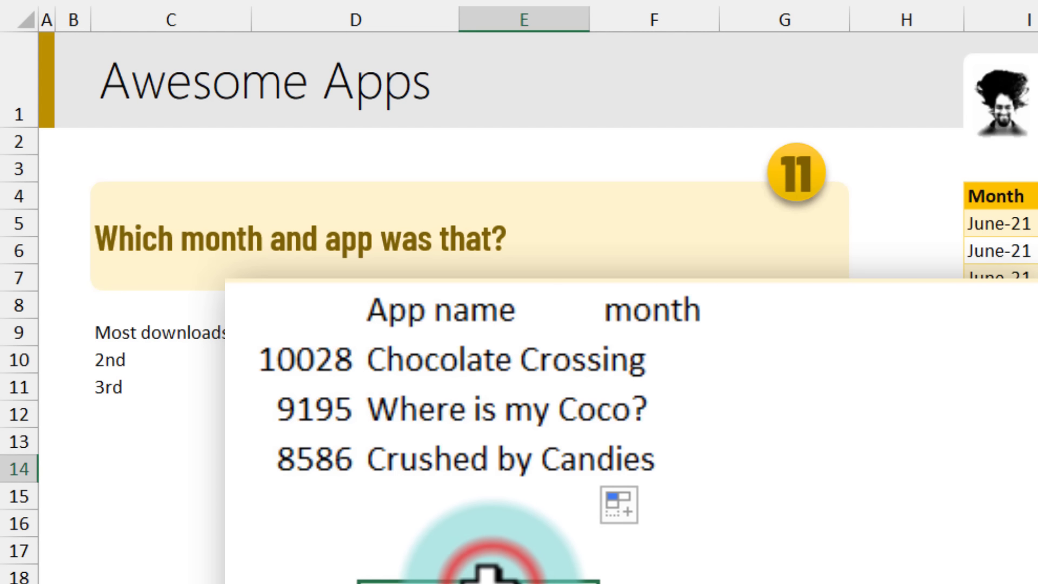
pyautogui.moveTo(588, 27); pyautogui.dragTo(655, 40)
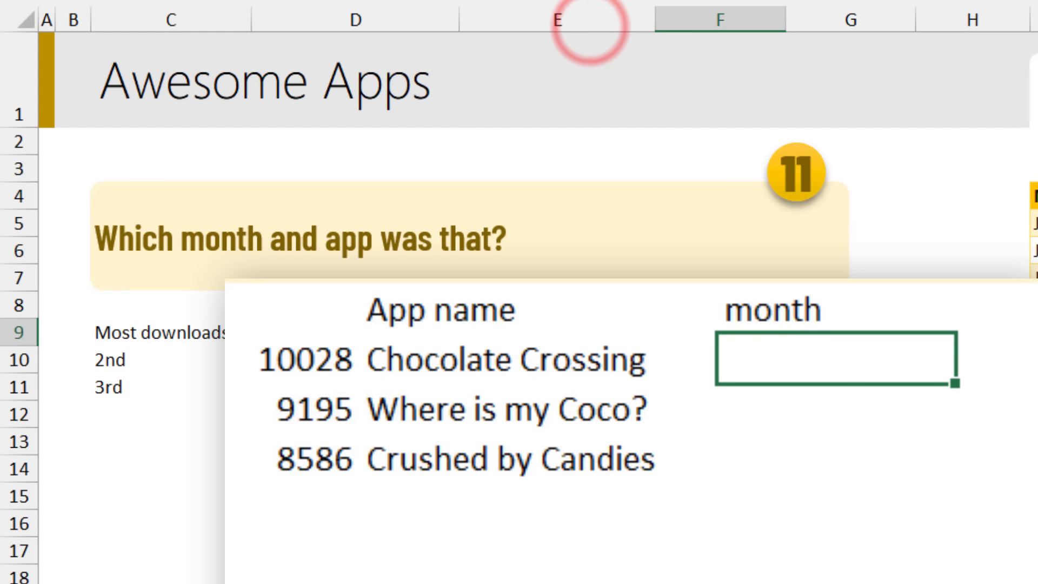
# Look up the month for the most downloads in F9 using =INDEX(data[Month],MATCH(D9,data[Downloads],0))
pyautogui.write('=INDEX(')
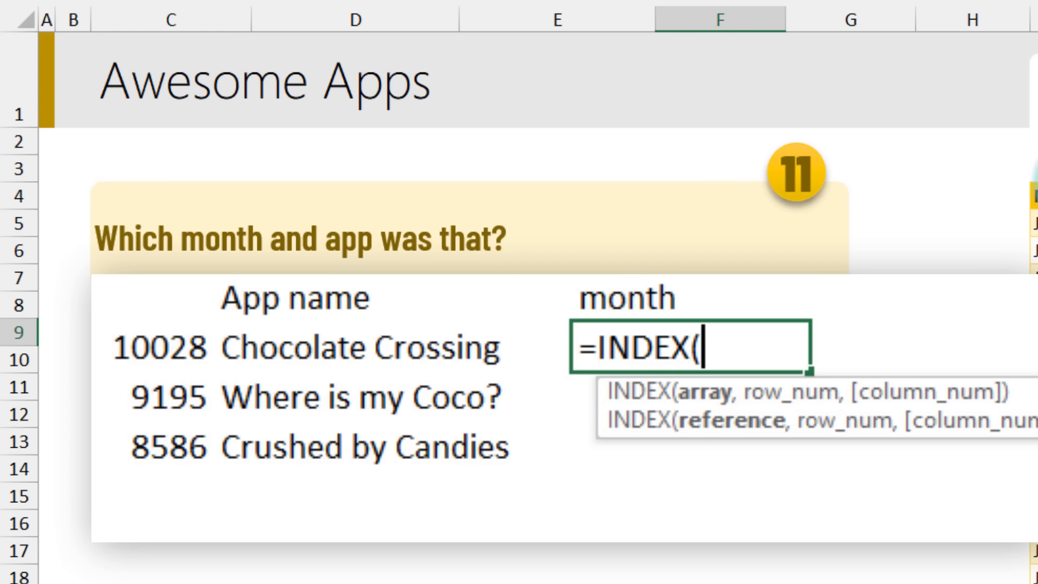
pyautogui.click(1035, 183)
pyautogui.write(',match')
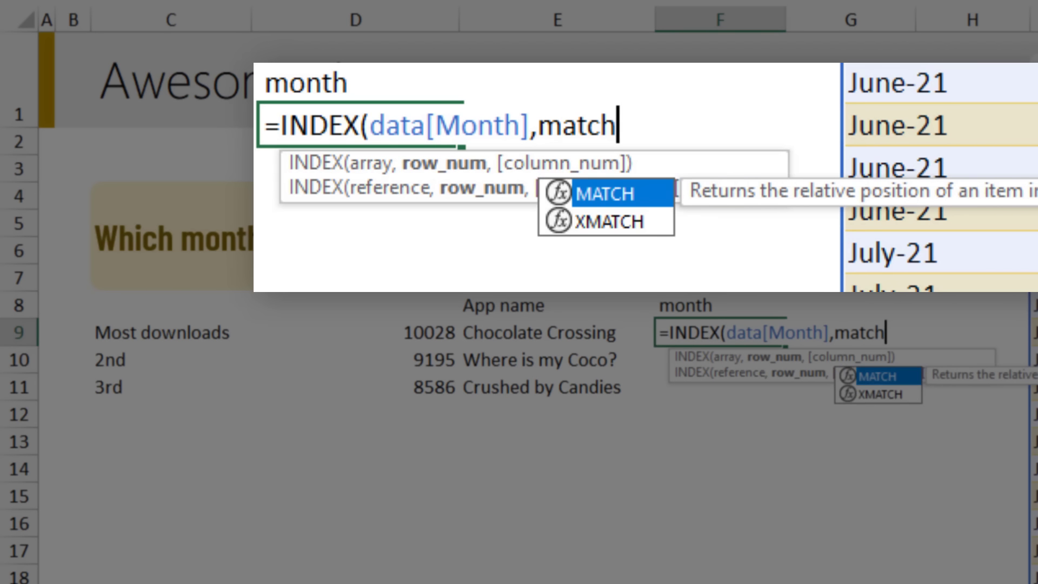
pyautogui.press('Tab')
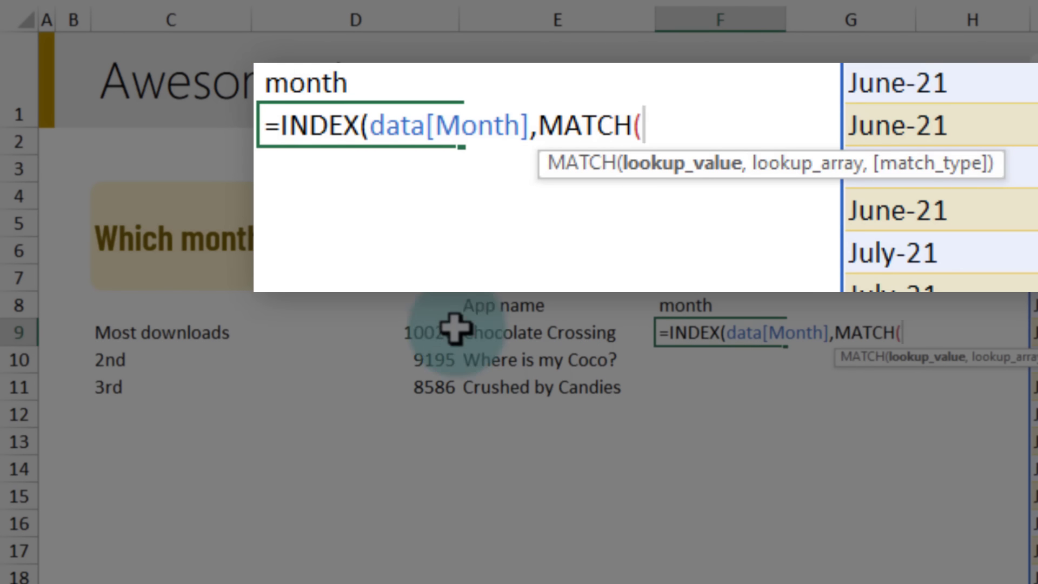
pyautogui.click(419, 332)
pyautogui.write(',')
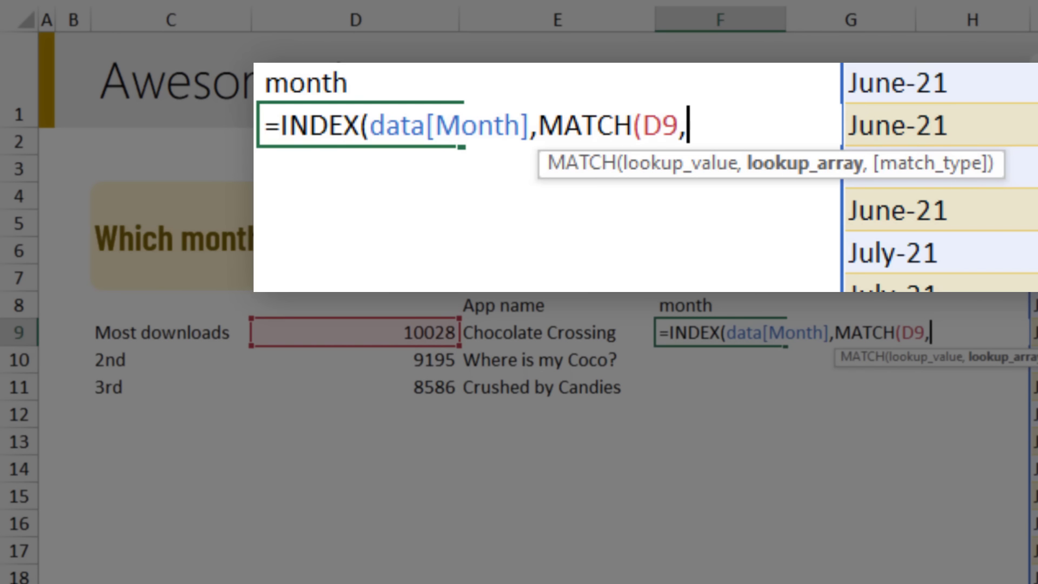
pyautogui.click(1035, 183)
pyautogui.write(',')
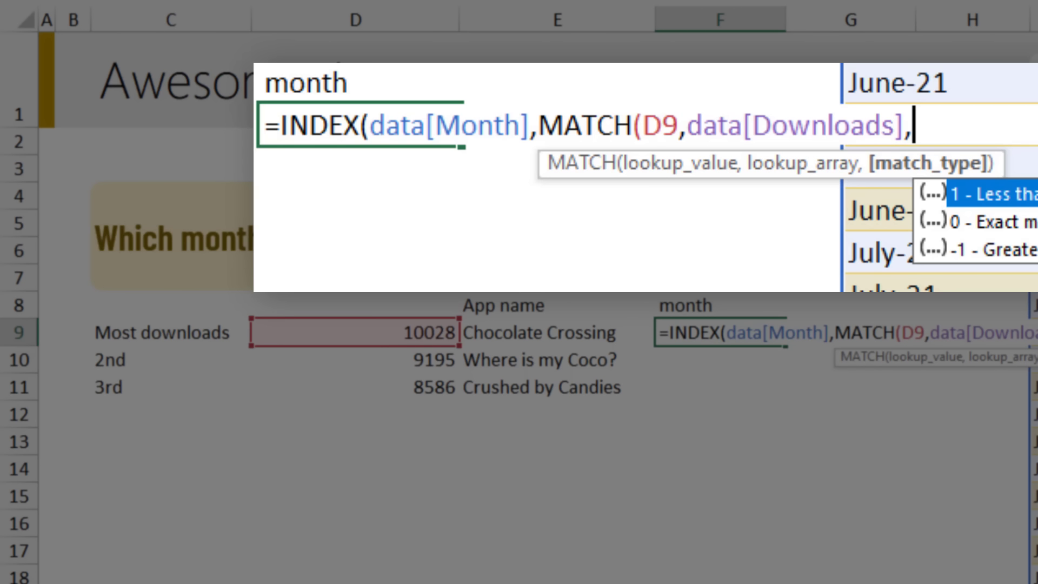
pyautogui.write('0))')
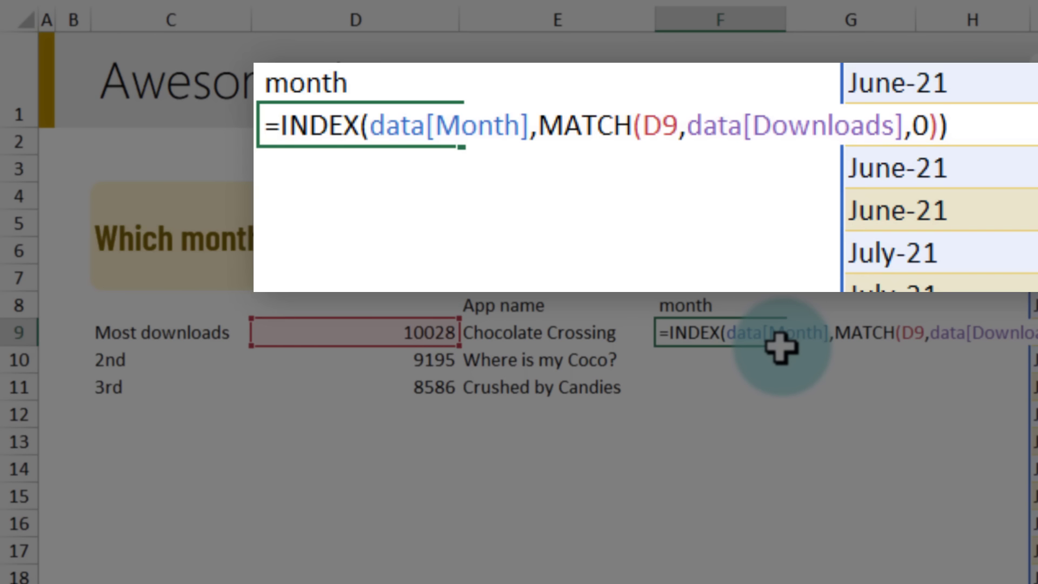
pyautogui.hotkey('ctrl', 'Return')
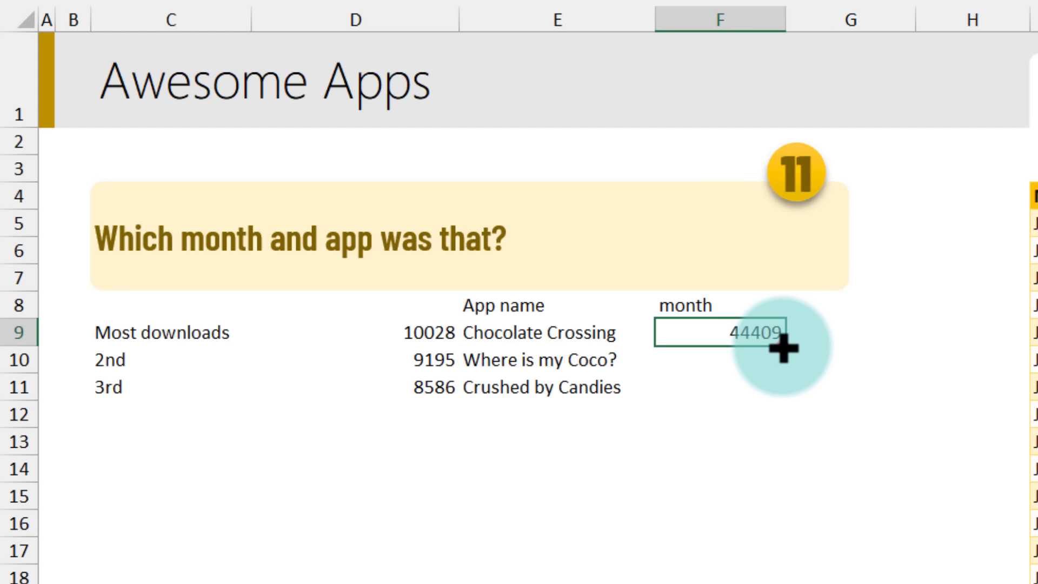
# Fill the month formula down through F11 and format F9:F11 as day-month-year dates
pyautogui.doubleClick(784, 346)
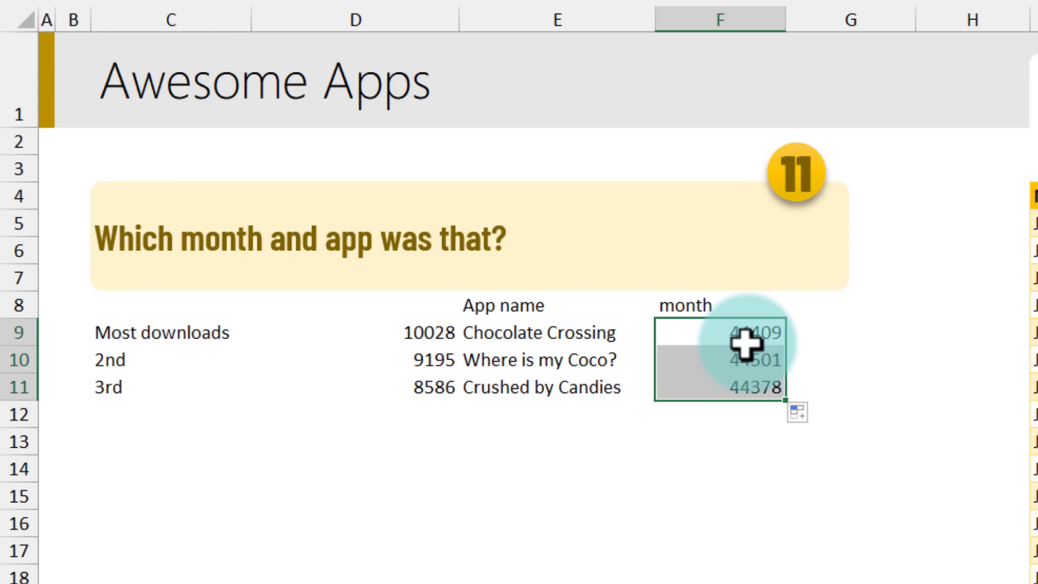
pyautogui.hotkey('ctrl', 'shift', '3')
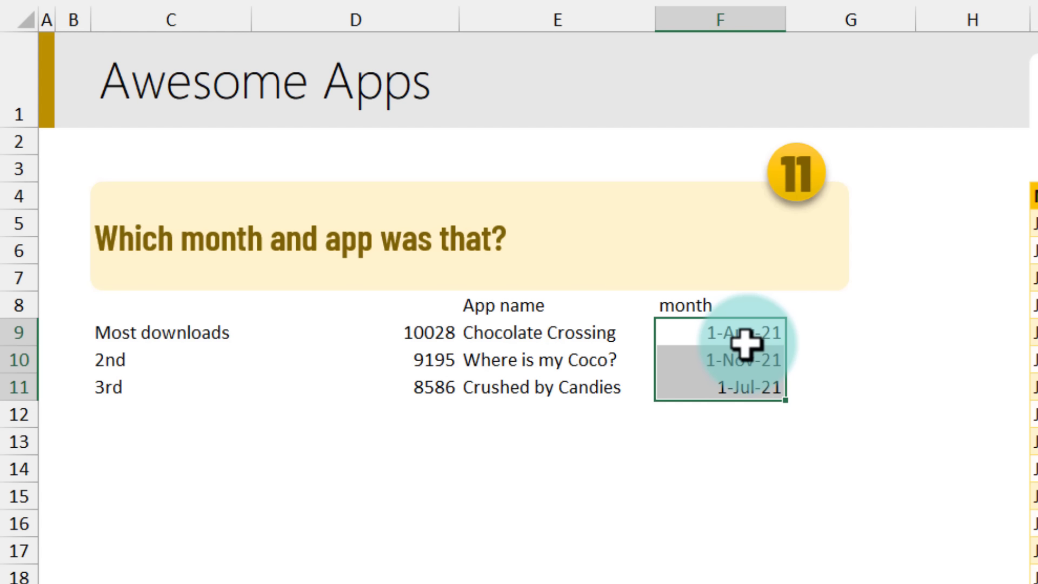
pyautogui.press('Left')
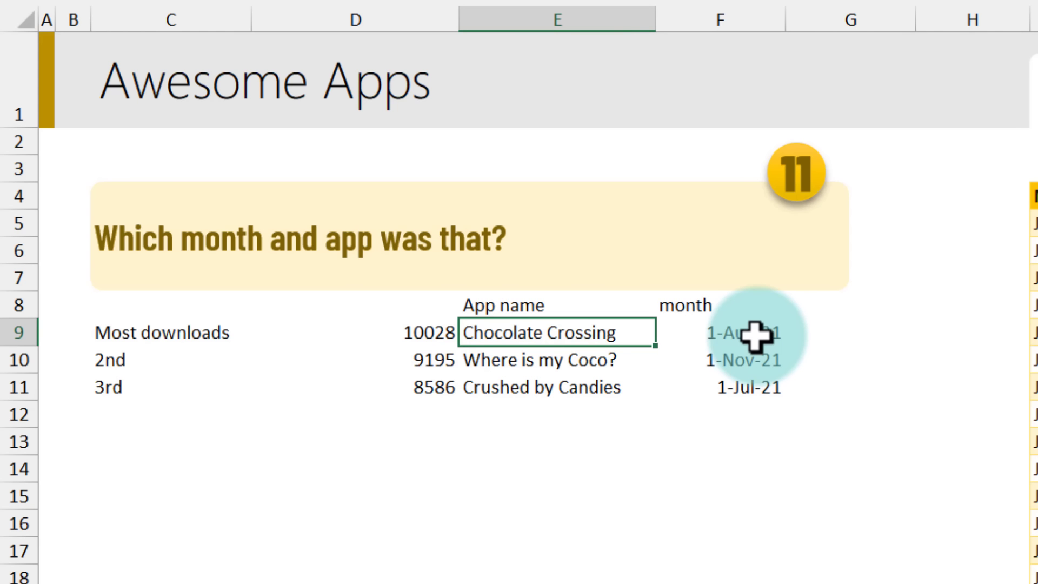
pyautogui.click(762, 331)
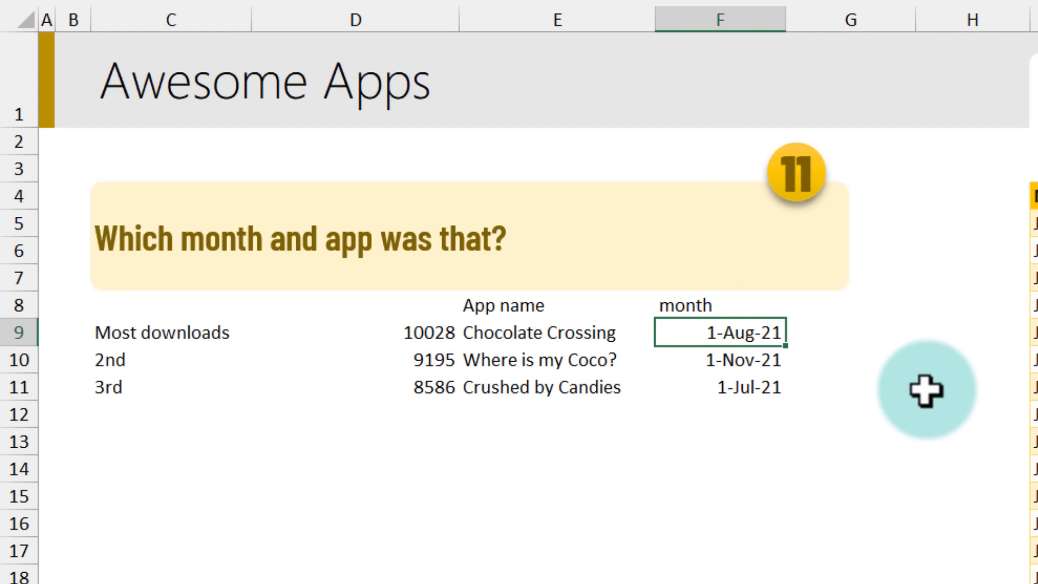
pyautogui.click(528, 331)
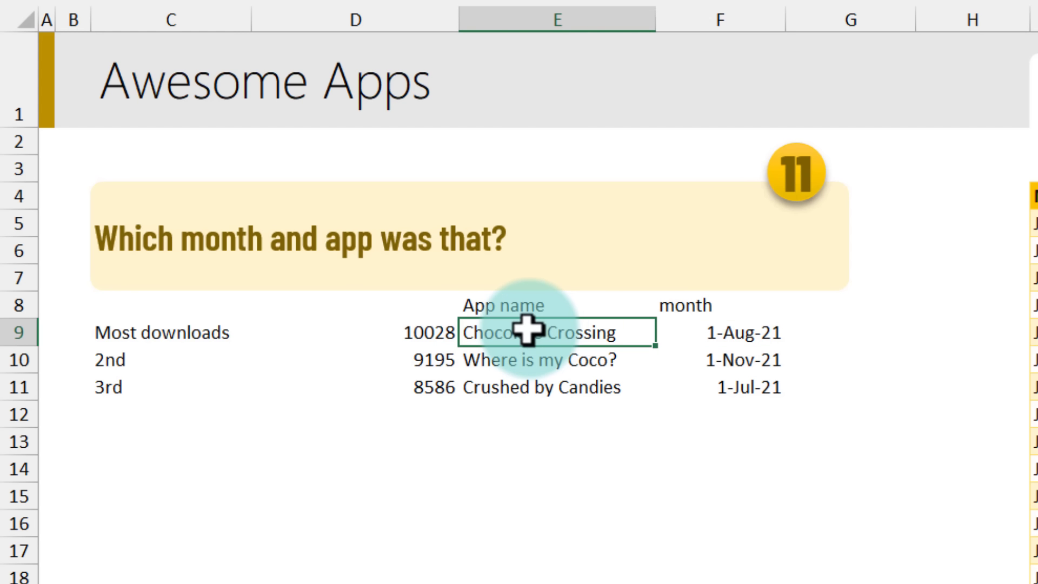
pyautogui.click(752, 361)
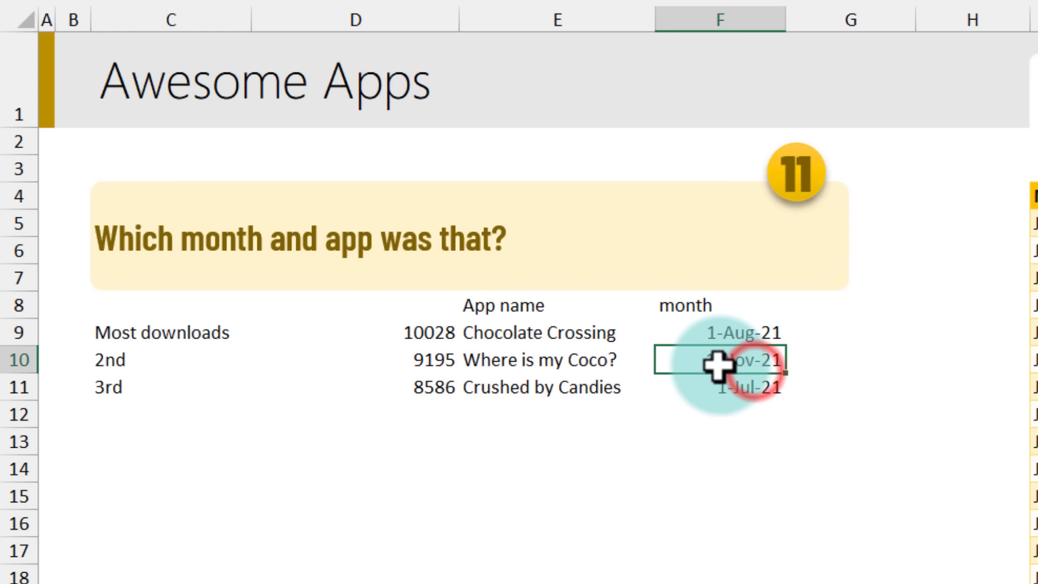
pyautogui.click(758, 390)
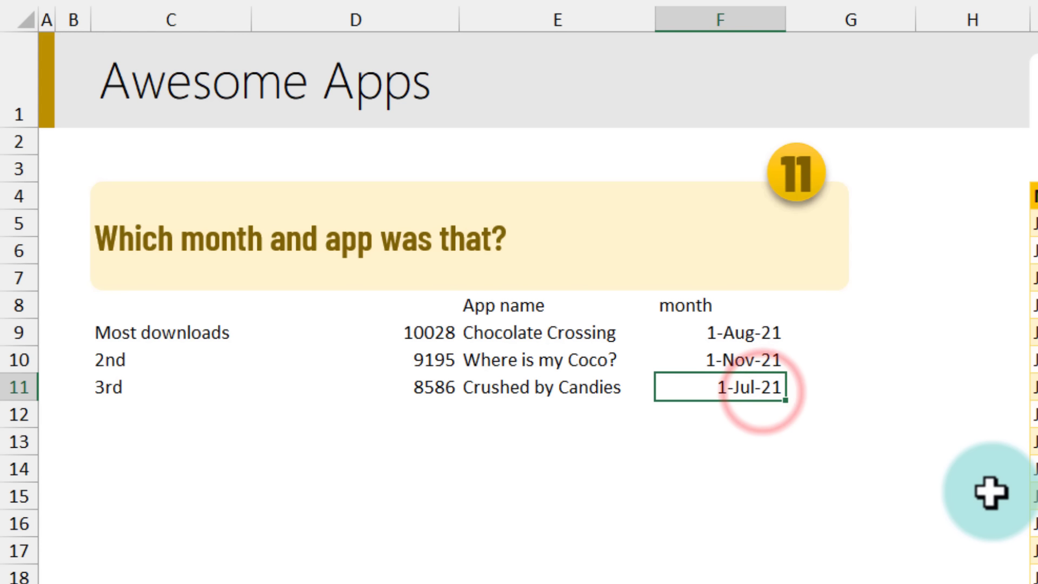
# On the October 2021 1-star ratings sheet, find the table's highest 1-star ratings in C9 using =MAX(data[1 star ratings]) and compare with the first record
pyautogui.hotkey('ctrl', 'pagedown')
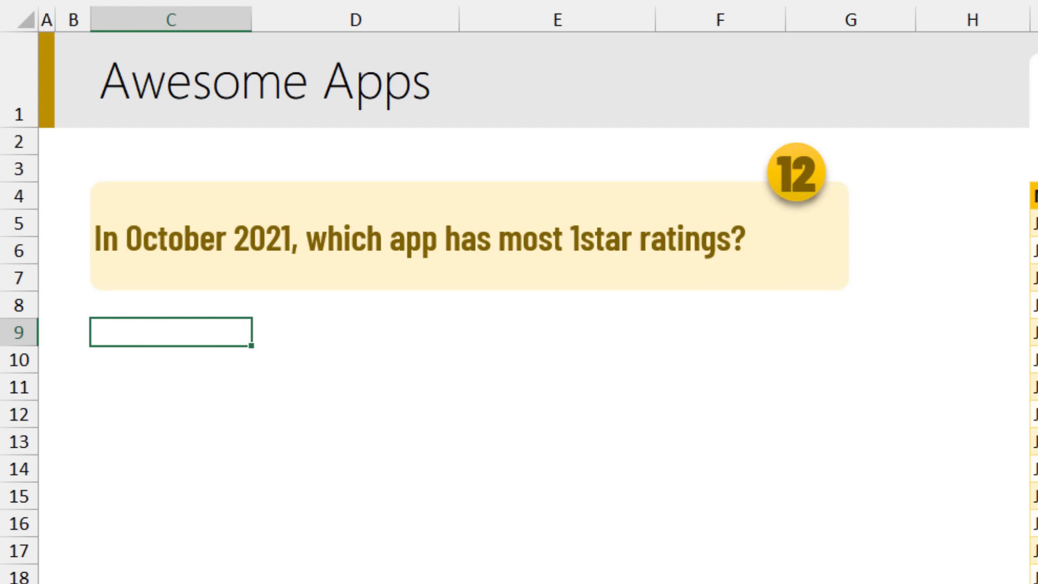
pyautogui.write('=max')
pyautogui.press('Tab')
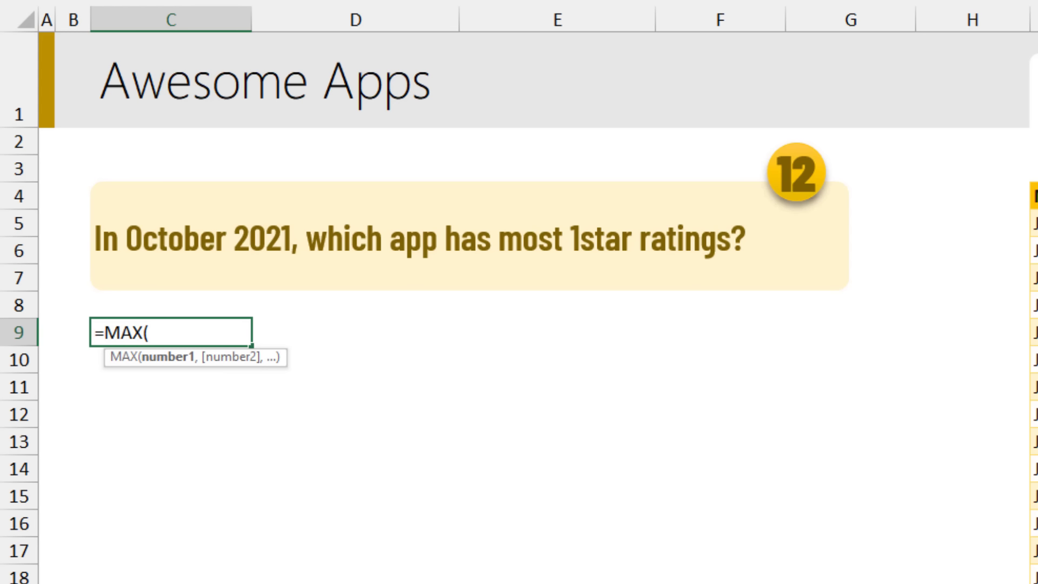
pyautogui.write('data[1 star ratings]')
pyautogui.press('Return')
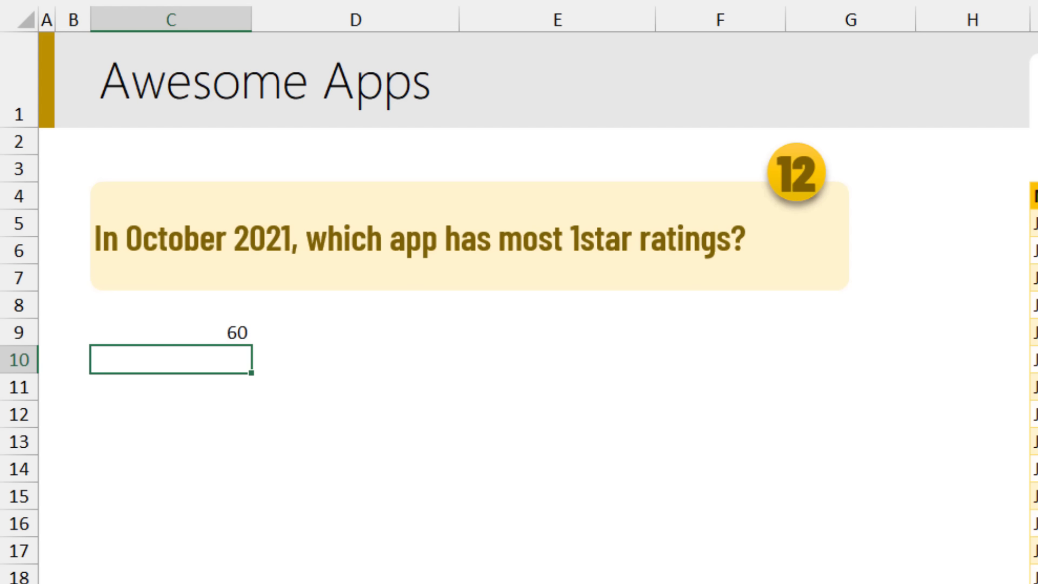
pyautogui.click(237, 339)
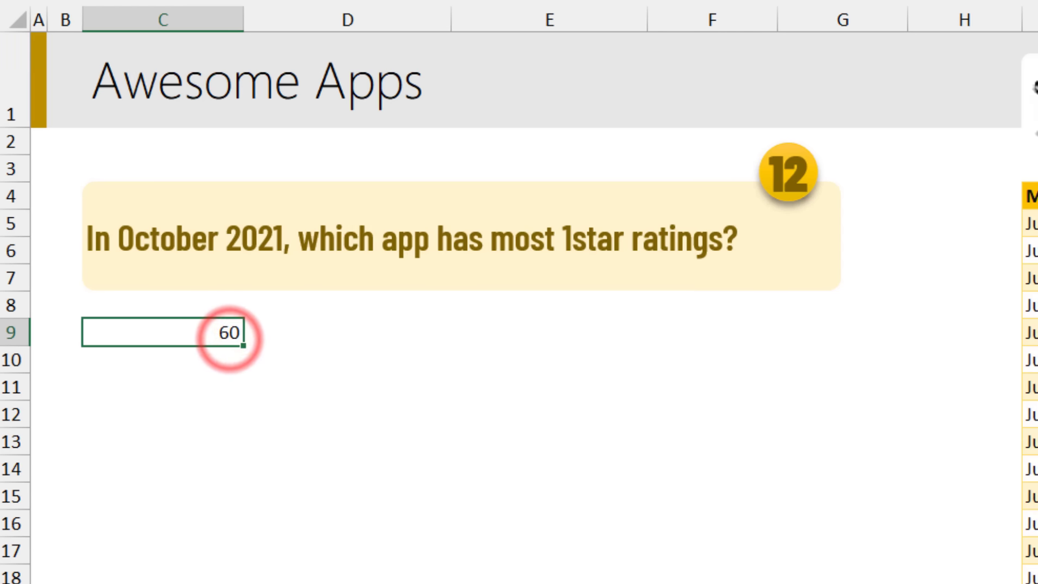
pyautogui.moveTo(839, 223); pyautogui.dragTo(225, 231)
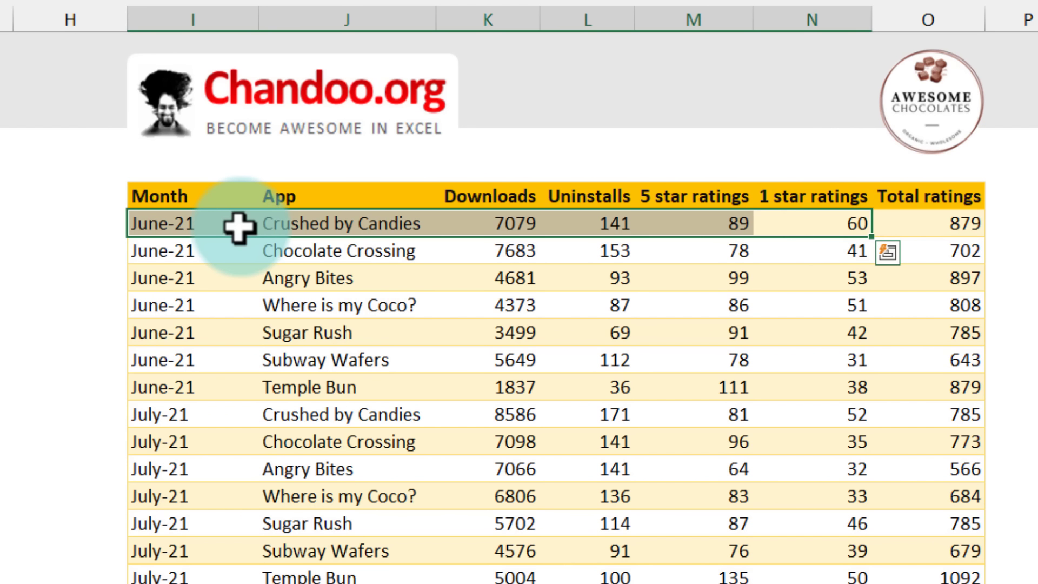
# Examine the October-21 records in the table and their 1 star ratings
pyautogui.scroll(-6, 238, 227)
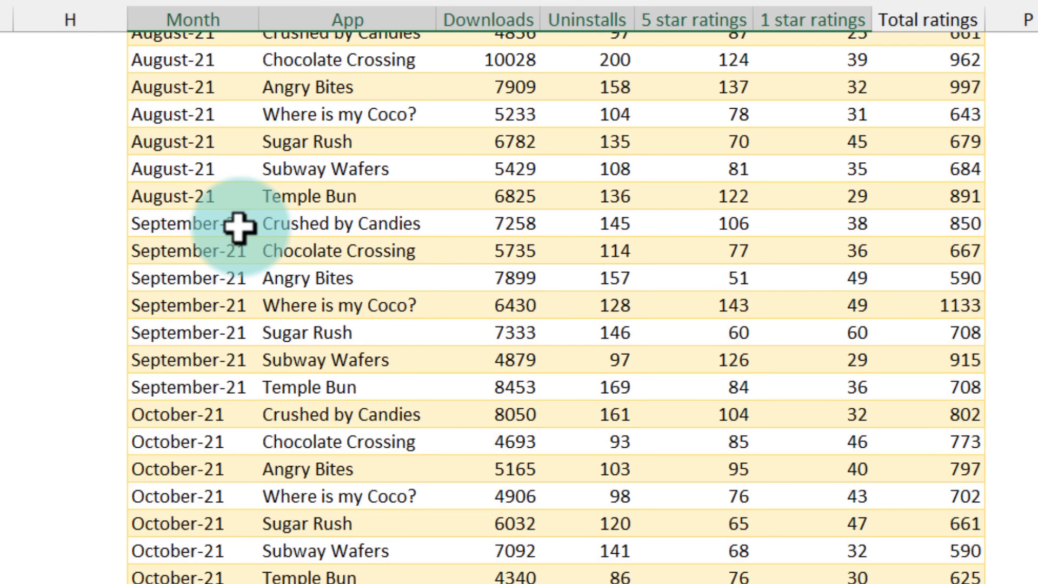
pyautogui.moveTo(182, 419); pyautogui.dragTo(772, 417)
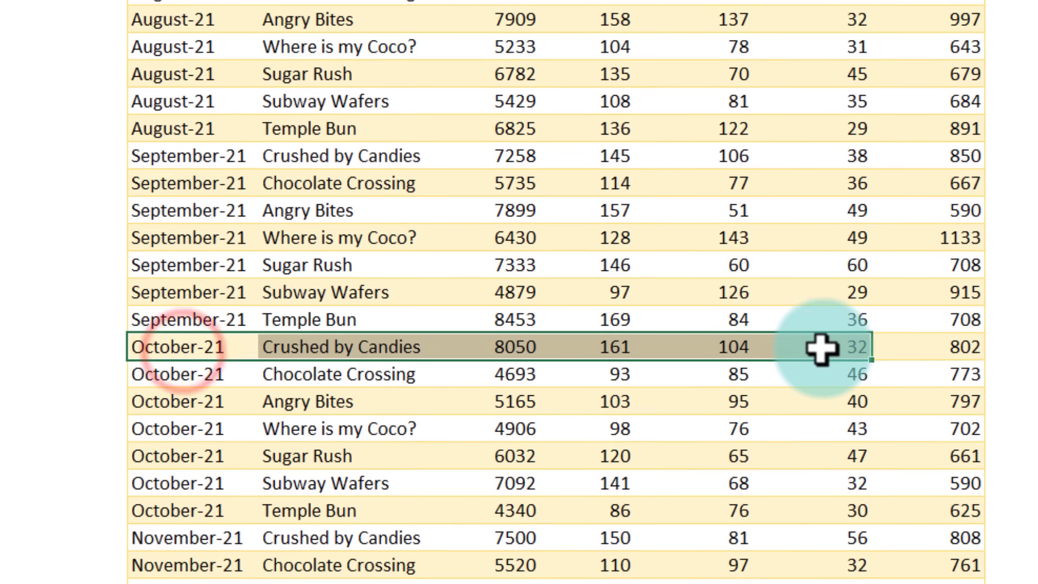
pyautogui.moveTo(851, 415); pyautogui.dragTo(844, 573)
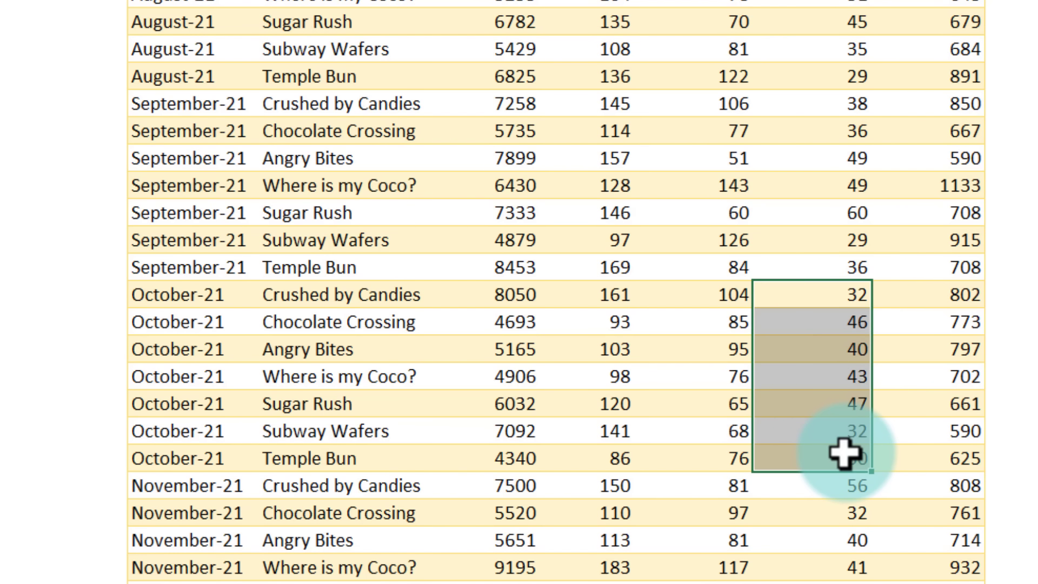
# Replace the content of C9 with the label Month and enter Oct 2021 in D9
pyautogui.scroll(6, 844, 452)
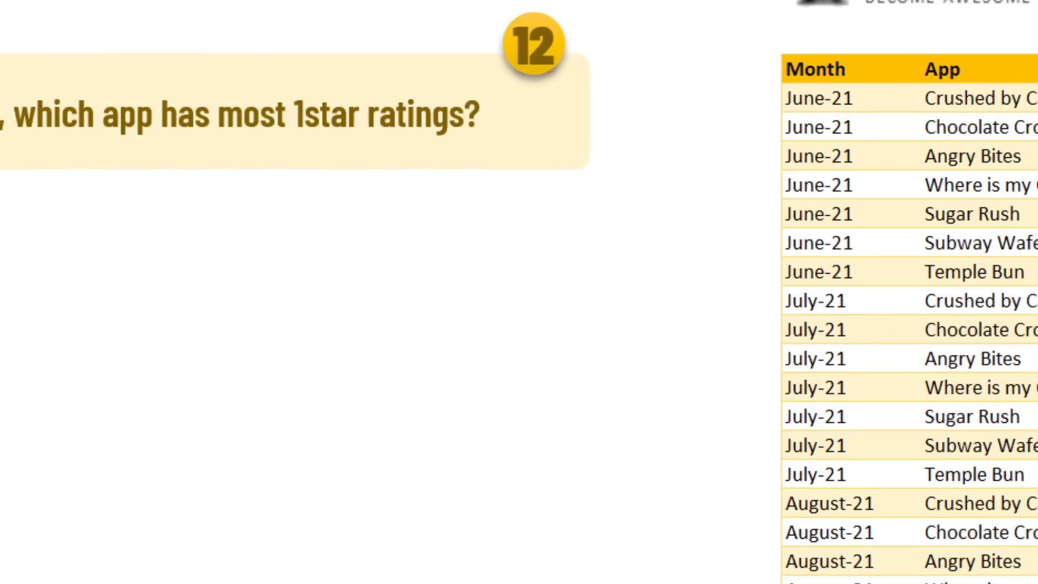
pyautogui.click(203, 204)
pyautogui.press('Delete')
pyautogui.write('Month')
pyautogui.press('Tab')
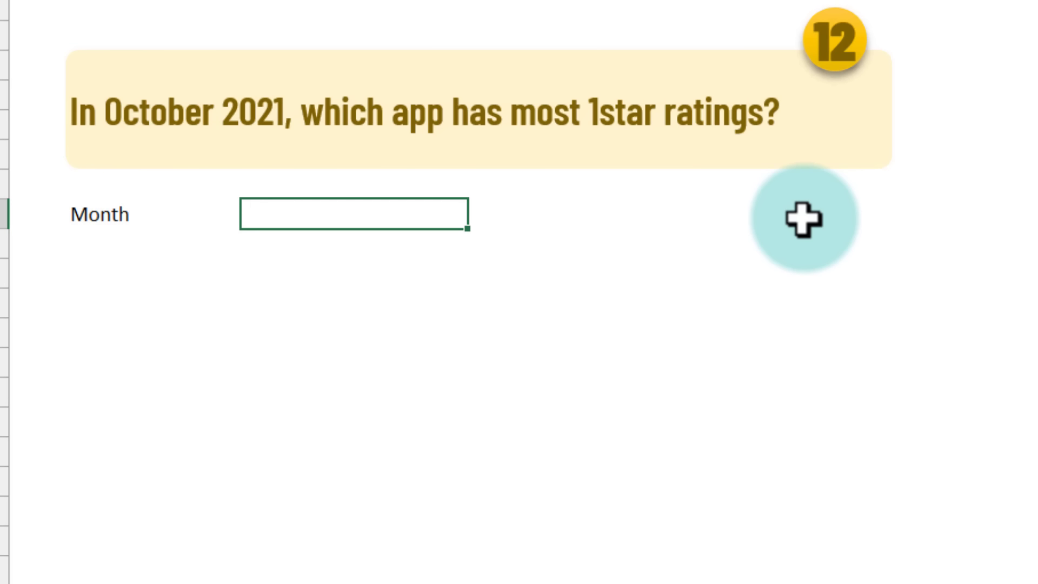
pyautogui.write('Oct 2021')
pyautogui.press('Return')
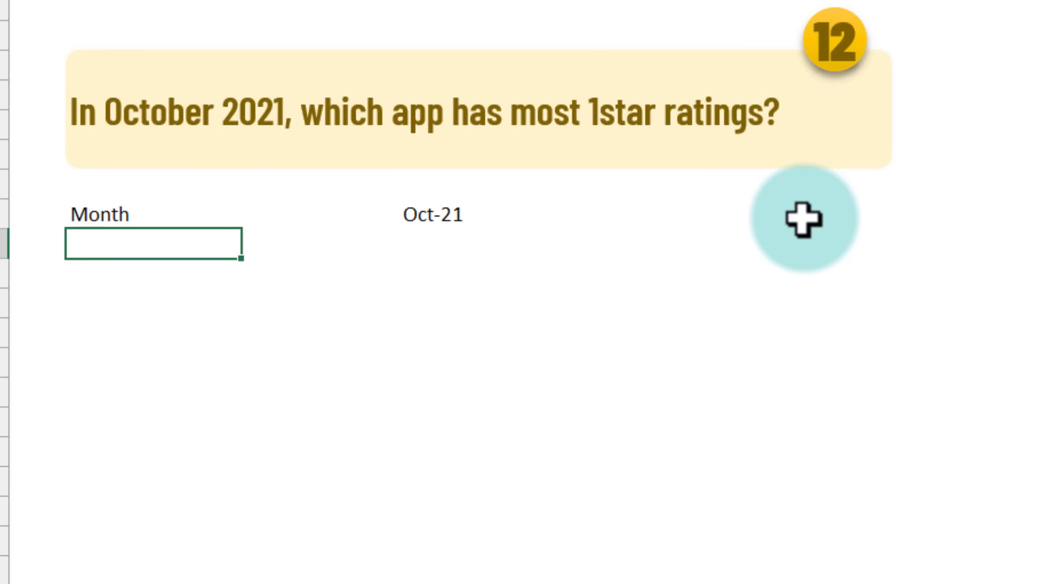
# Label C10 Most 1star ratings and calculate that month's maximum in D10 with =MAXIFS(data[1 star ratings],data[Month],D9)
pyautogui.write('Most 1star ratings')
pyautogui.press('Tab')
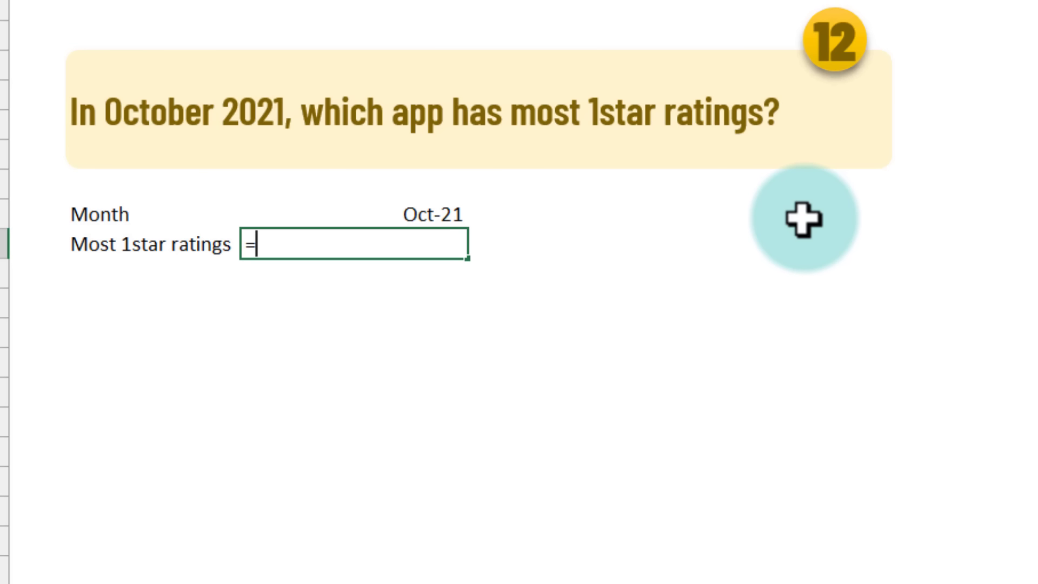
pyautogui.write('=maxif')
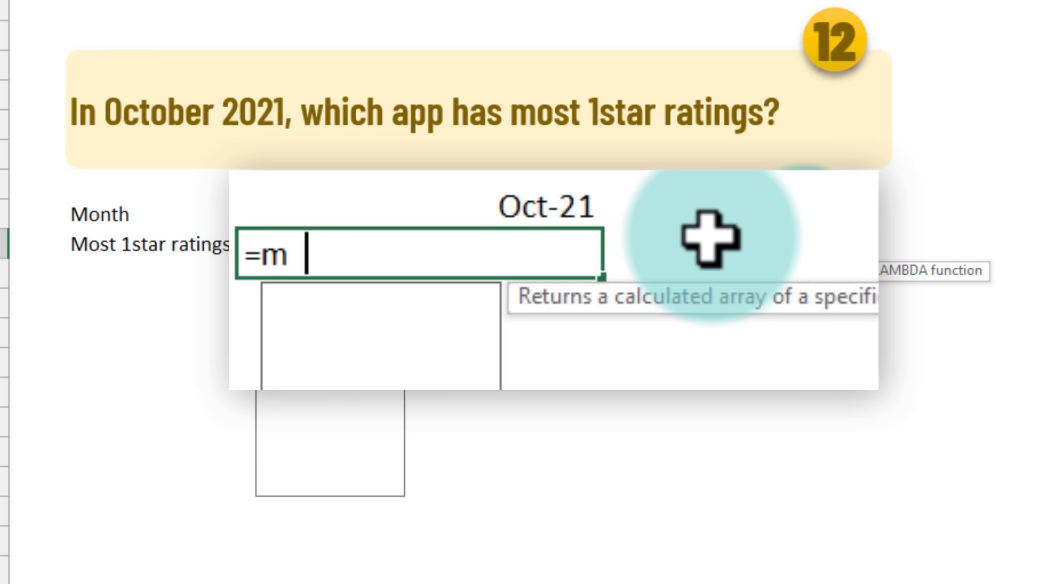
pyautogui.write('s')
pyautogui.press('Tab')
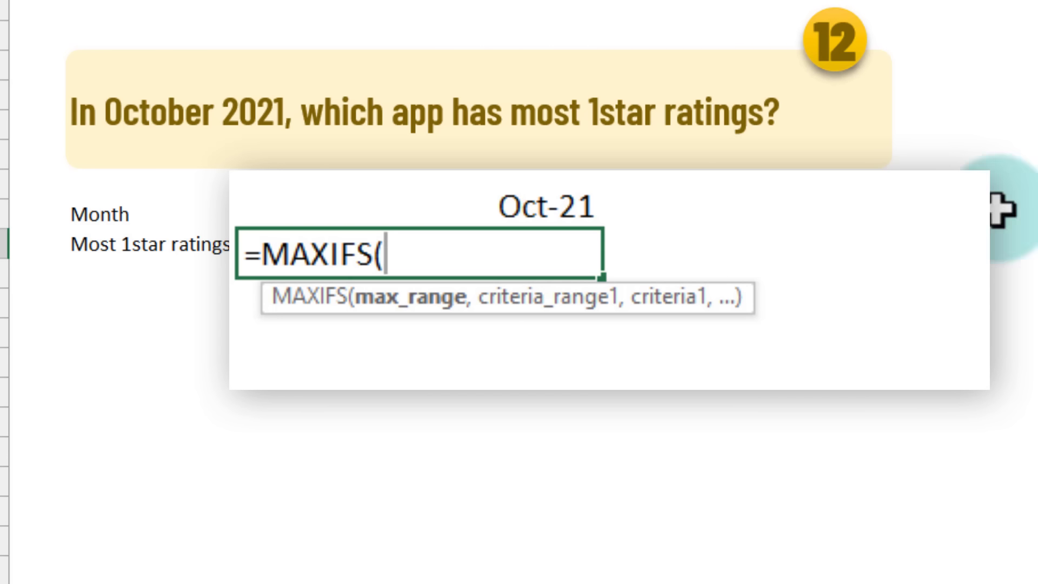
pyautogui.click(1003, 211)
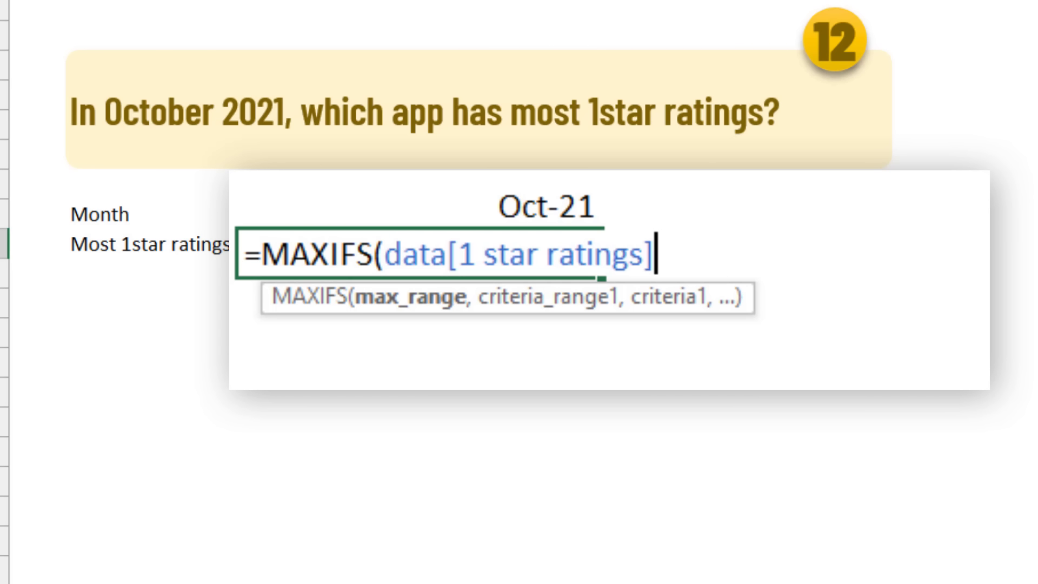
pyautogui.write(',')
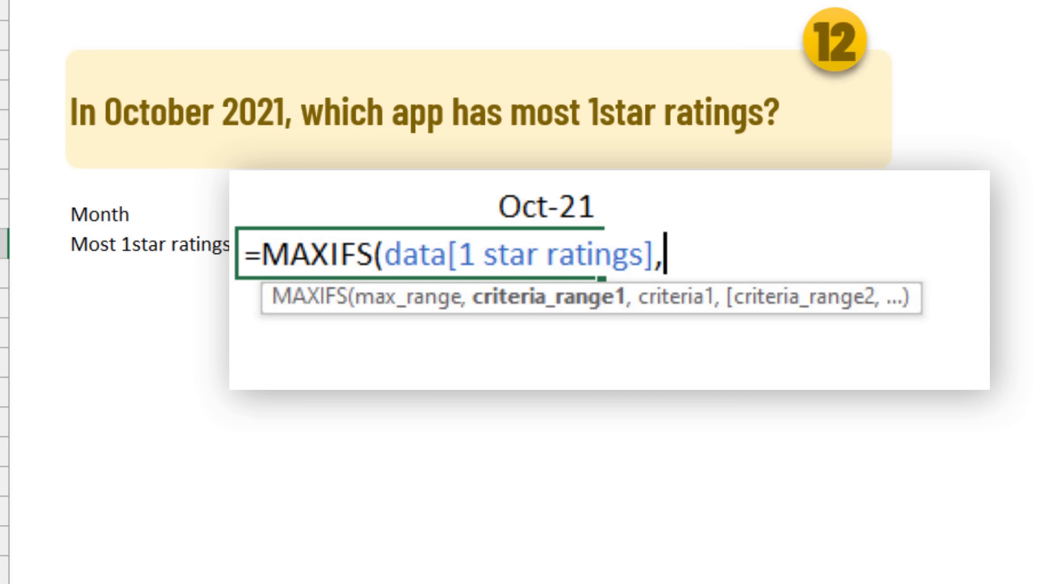
pyautogui.write('data[Month],')
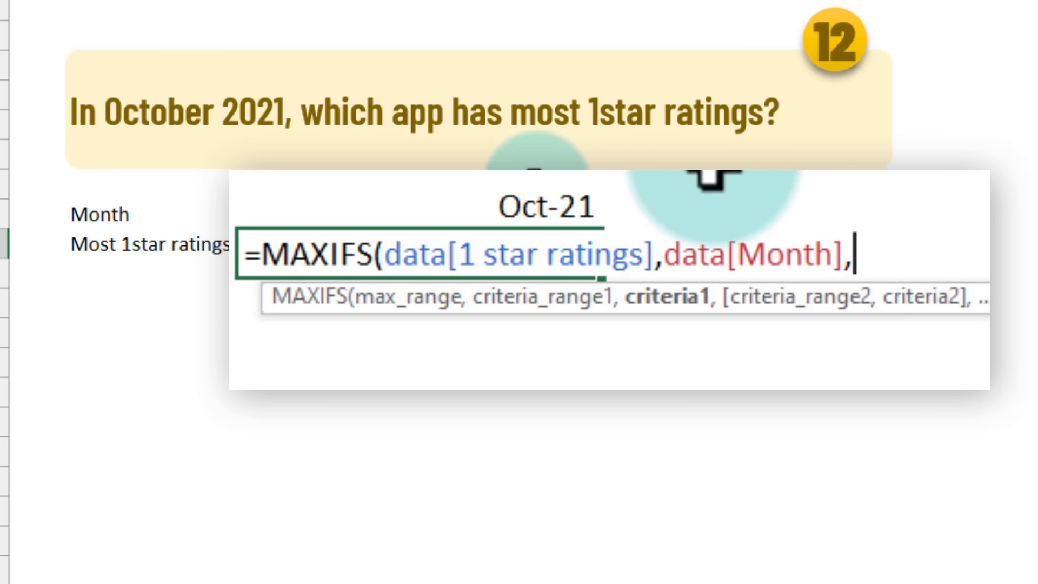
pyautogui.click(521, 209)
pyautogui.press('Return')
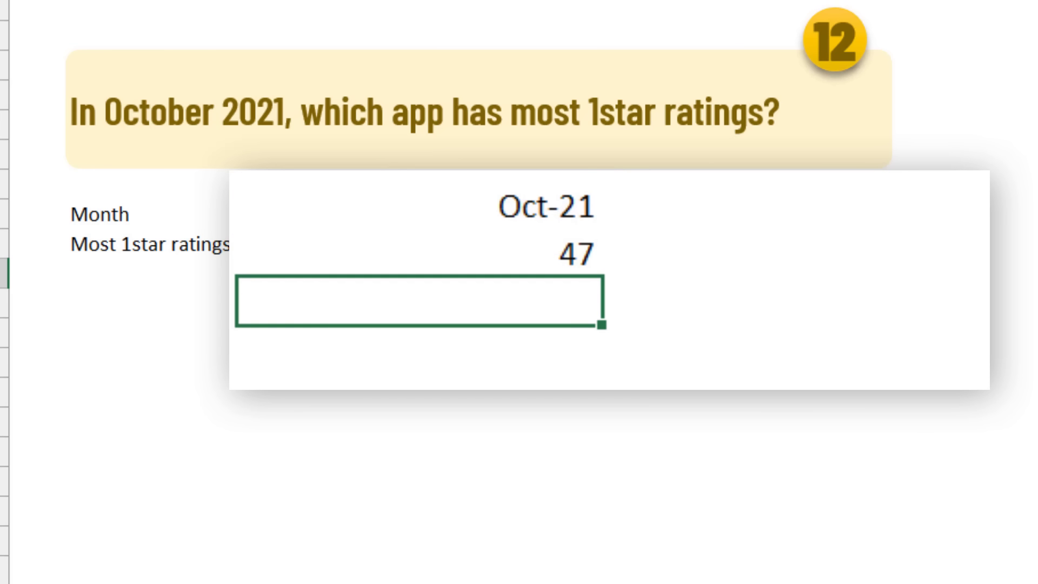
# Check the MAXIFS result in D10 against the October-21 1 star ratings in the table
pyautogui.click(540, 257)
pyautogui.scroll(-8, 833, 332)
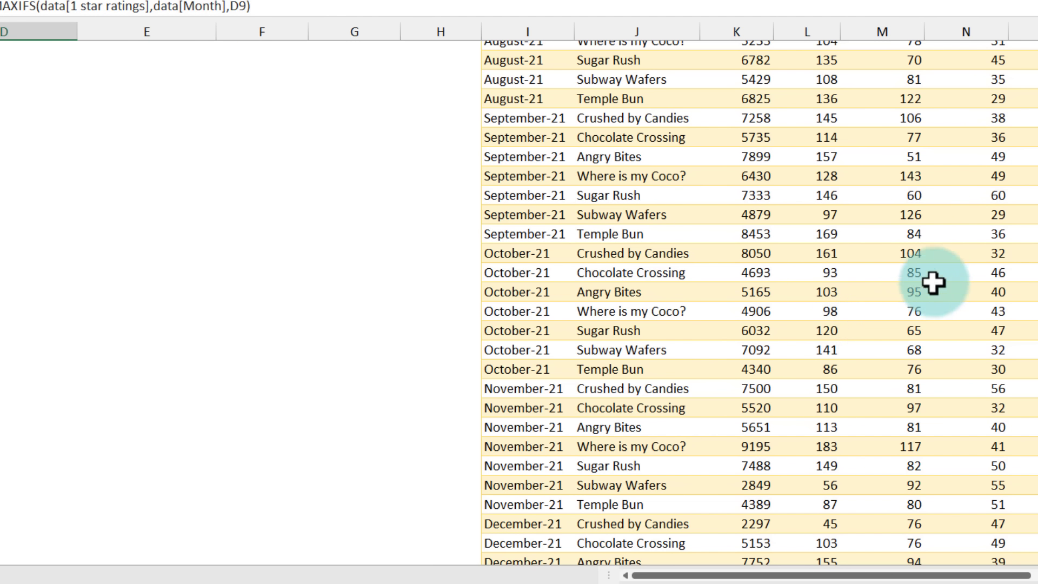
pyautogui.moveTo(993, 252); pyautogui.dragTo(997, 371)
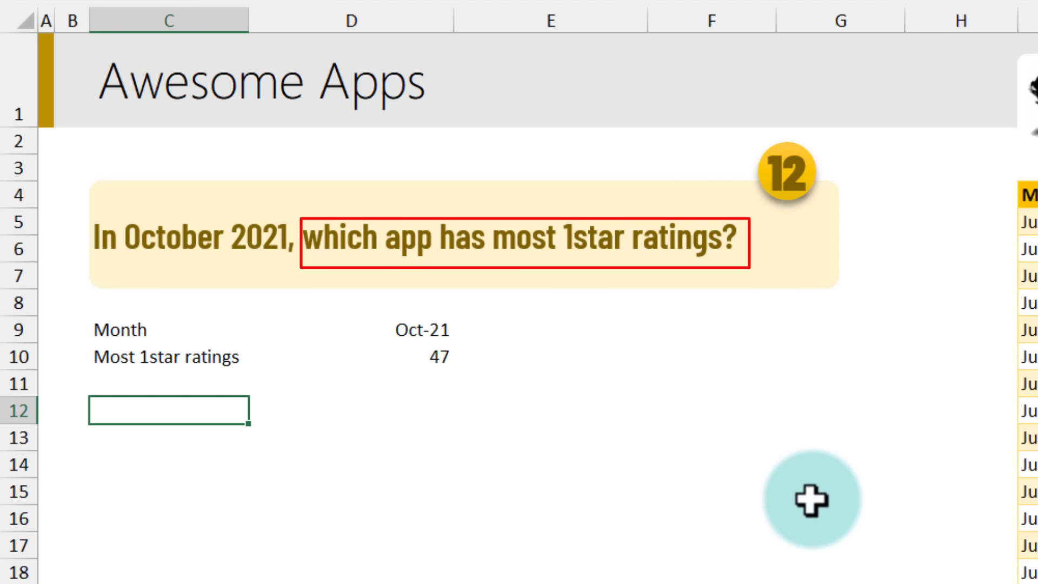
# Label C12 App name and look up the app in D12 with =XLOOKUP(D10,data[1 star ratings],data[App])
pyautogui.write('App name')
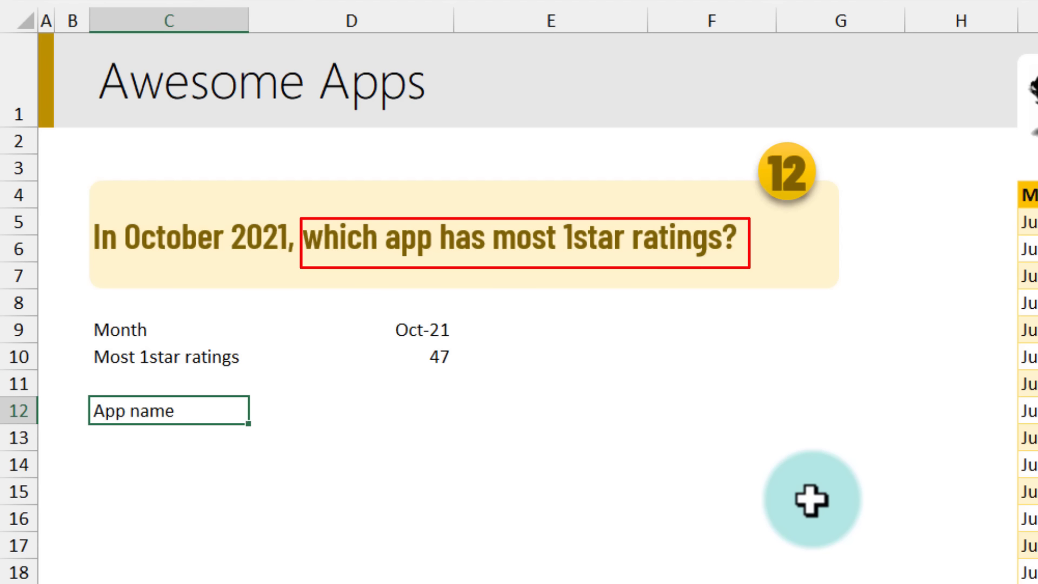
pyautogui.press('Tab')
pyautogui.write('=')
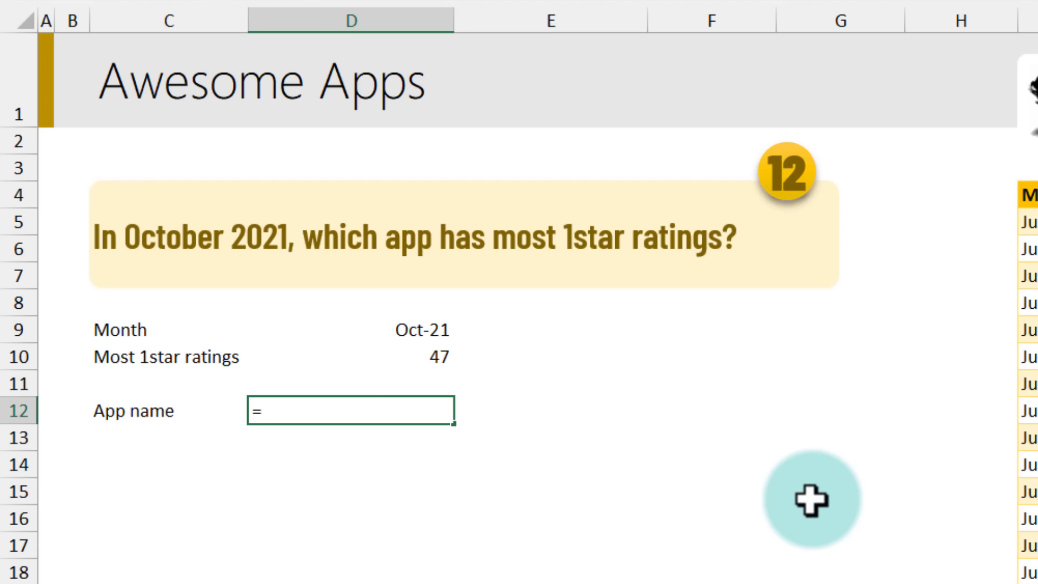
pyautogui.write('xl')
pyautogui.press('Tab')
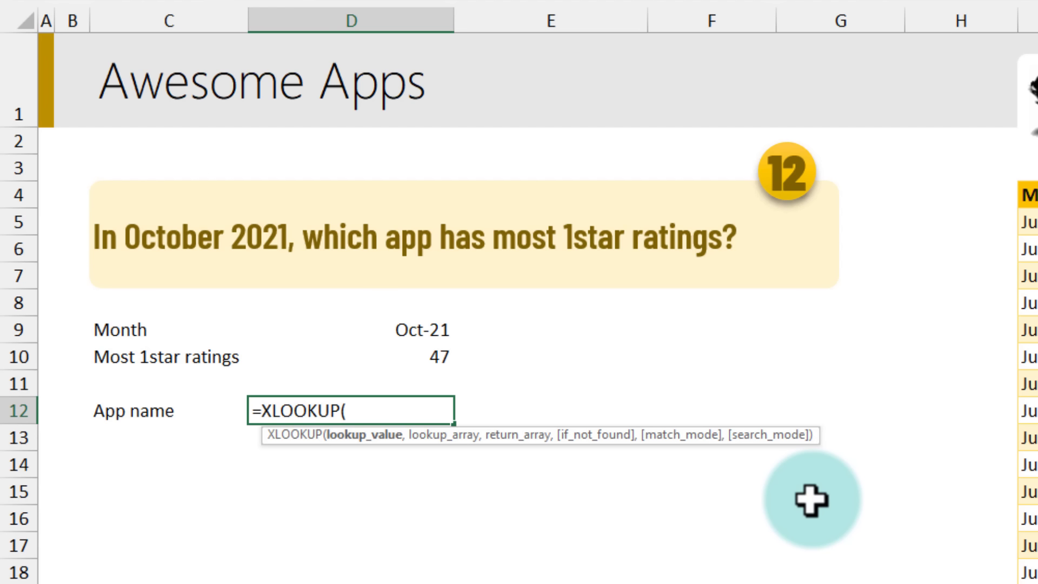
pyautogui.click(409, 357)
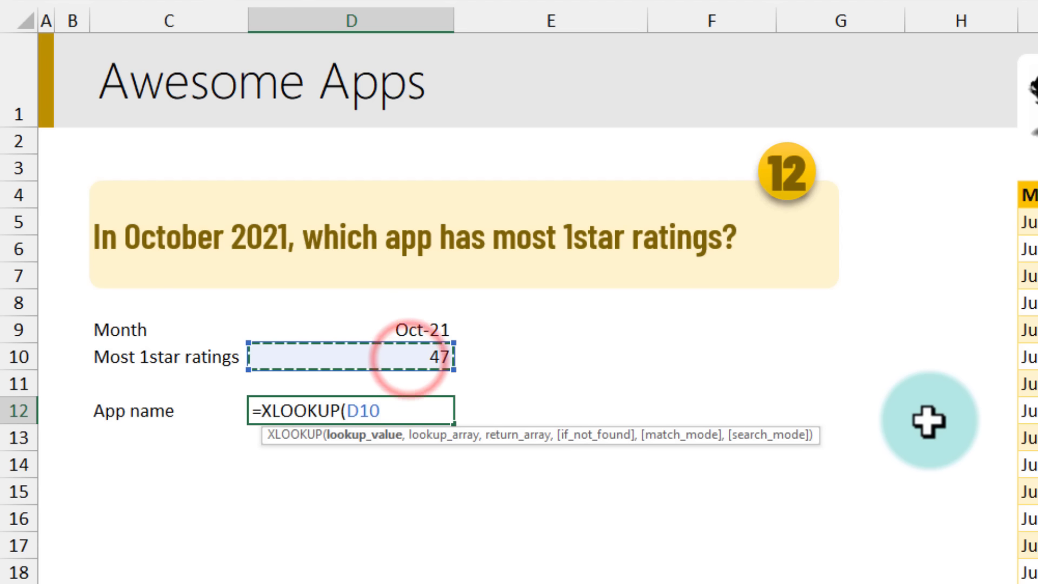
pyautogui.write(',')
pyautogui.click(1036, 184)
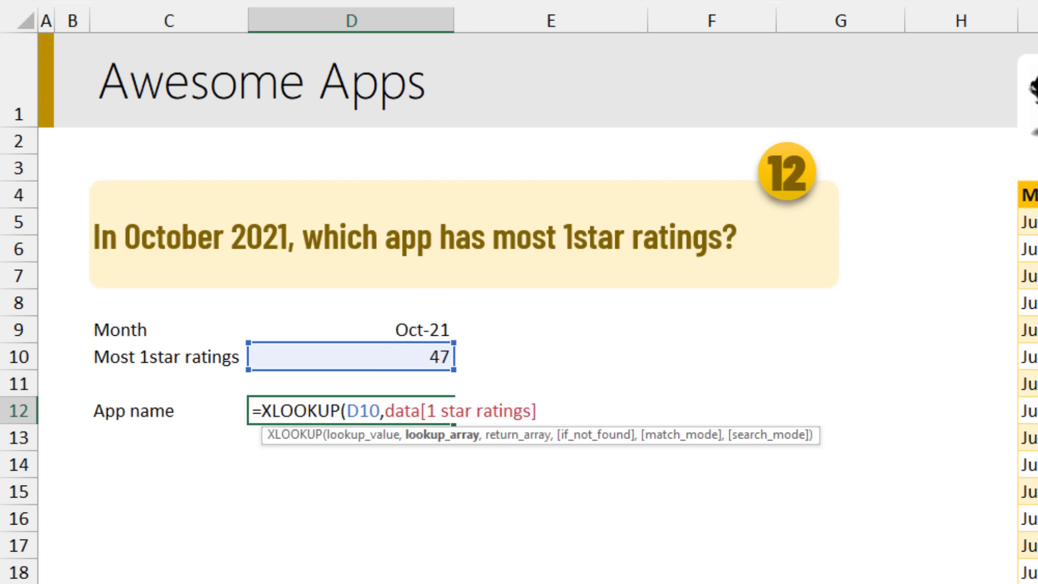
pyautogui.write(',')
pyautogui.click(1037, 183)
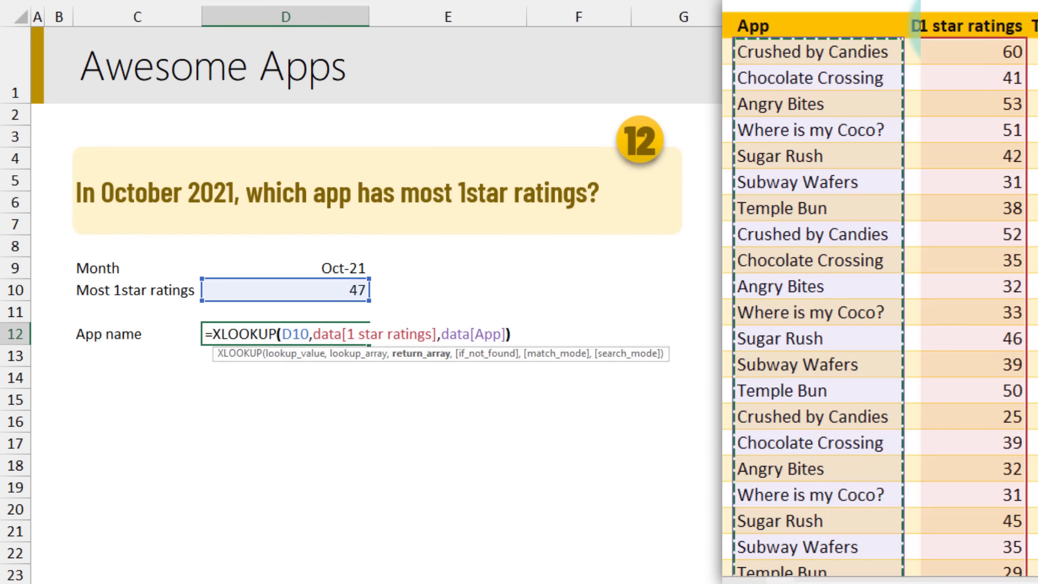
pyautogui.press('Return')
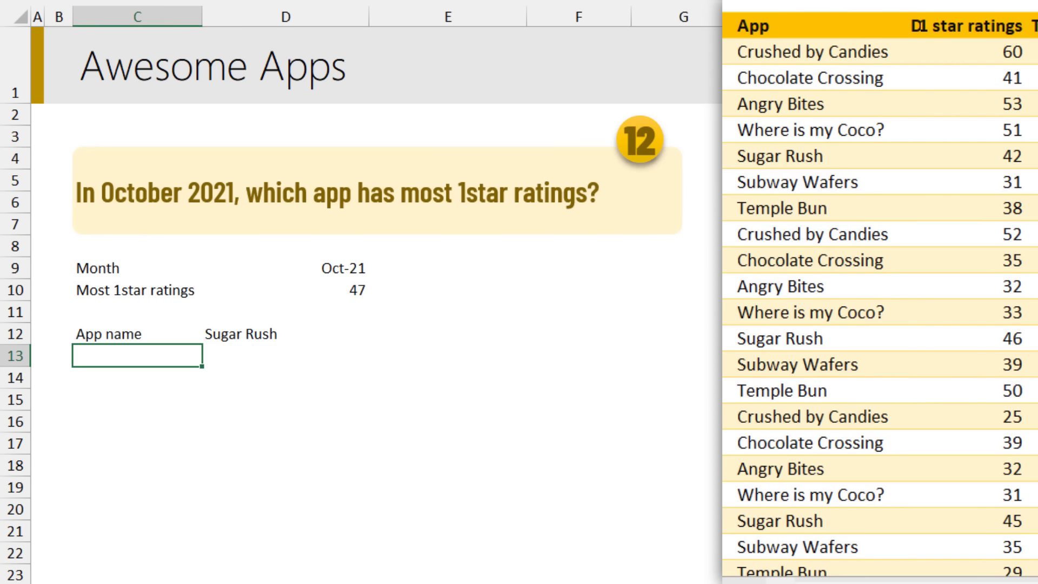
# Compare the app name in D12 with the October-21 record holding that month's most 1 star ratings
pyautogui.click(301, 336)
pyautogui.scroll(-6, 1004, 333)
pyautogui.click(1007, 334)
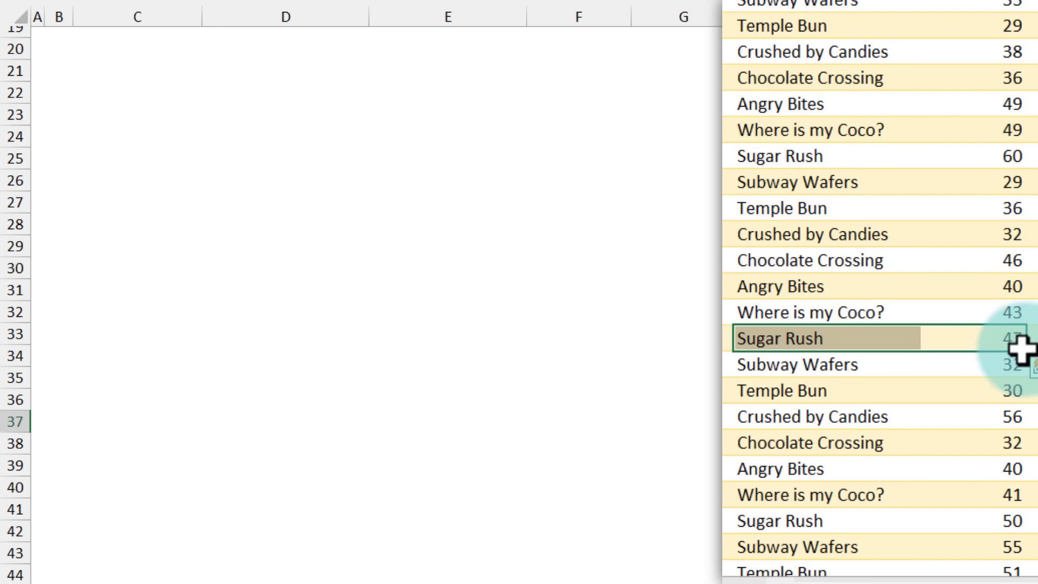
pyautogui.click(1012, 339)
# Set the 1 star ratings of the July-21 record for Where is my Coco? to 47 to test the lookup
pyautogui.scroll(6, 1012, 339)
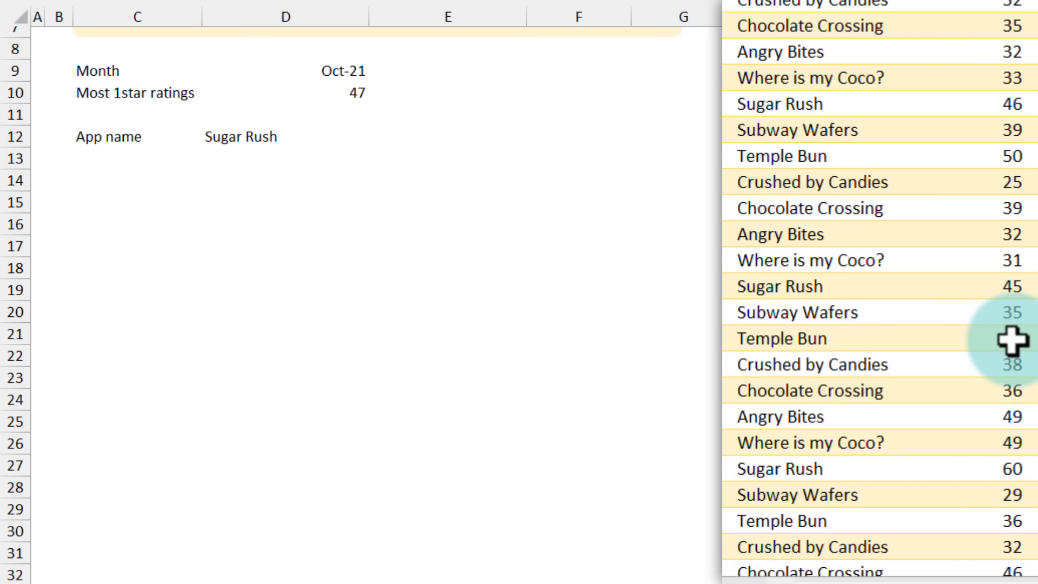
pyautogui.moveTo(1008, 231); pyautogui.dragTo(1001, 387)
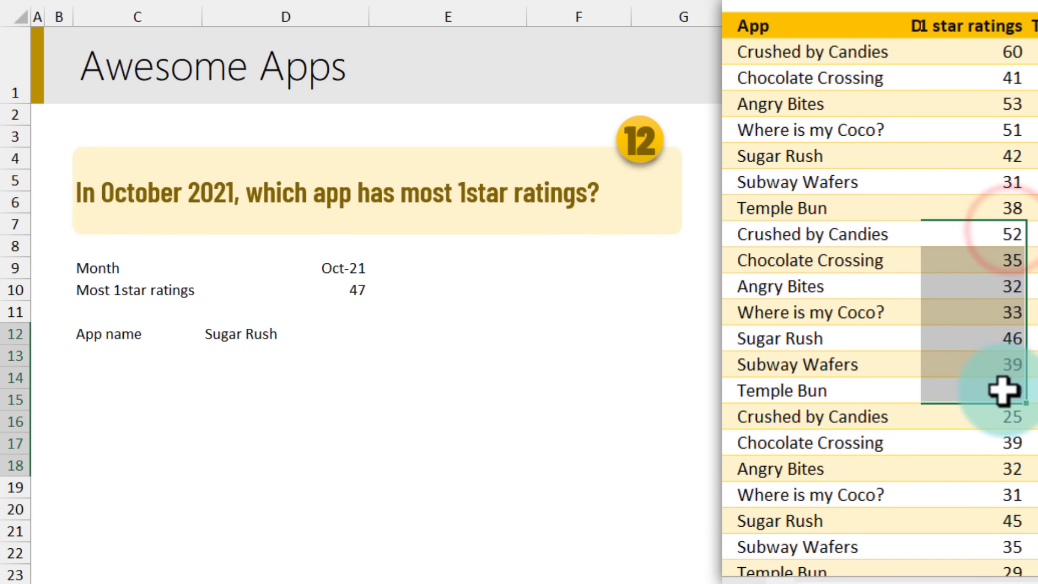
pyautogui.click(997, 312)
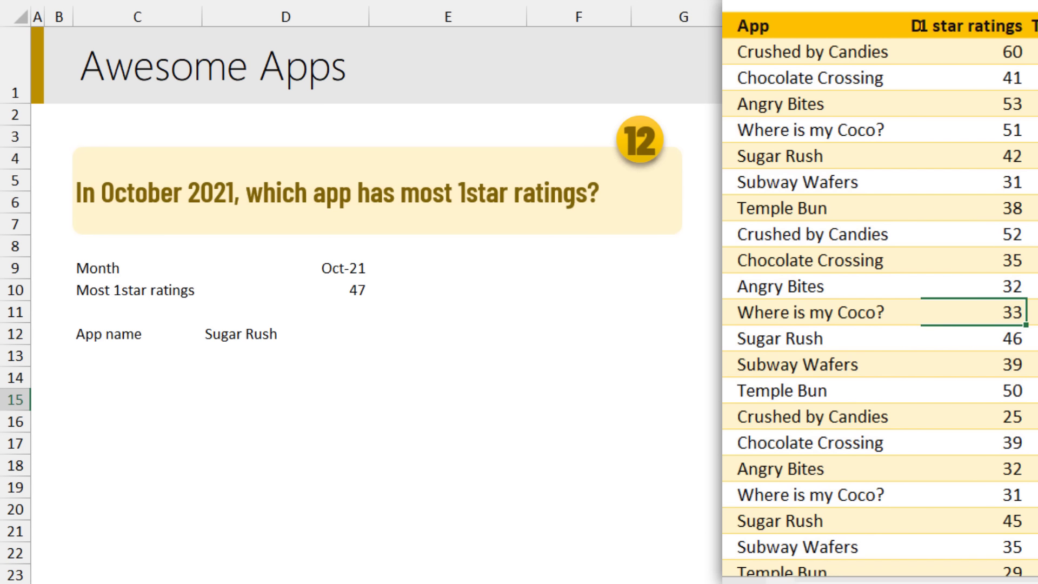
pyautogui.write('47')
pyautogui.press('Return')
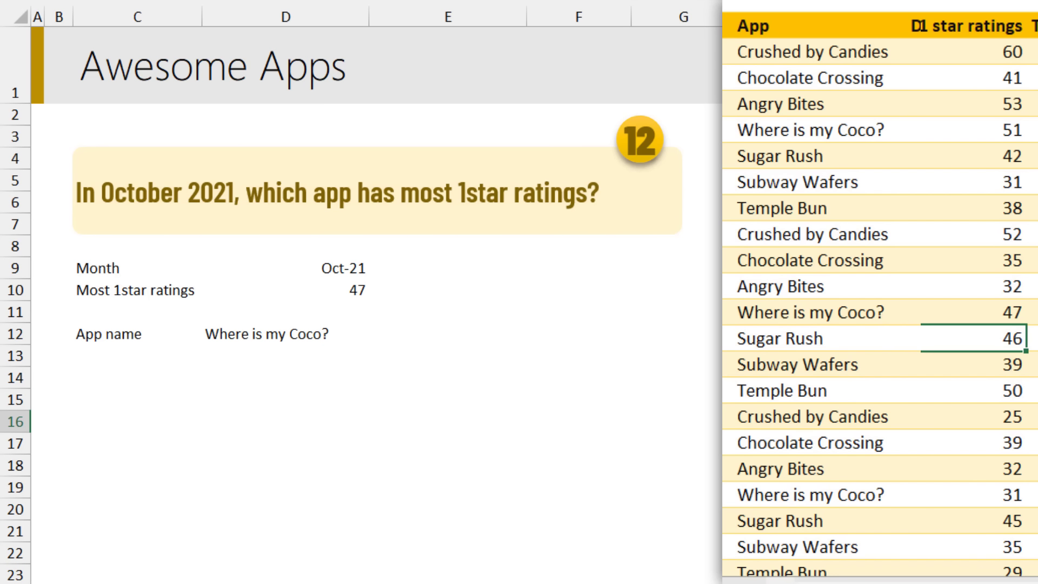
# Inspect the XLOOKUP formula in D12 and the table columns it references, leaving the formula as it is
pyautogui.click(968, 312)
pyautogui.click(254, 335)
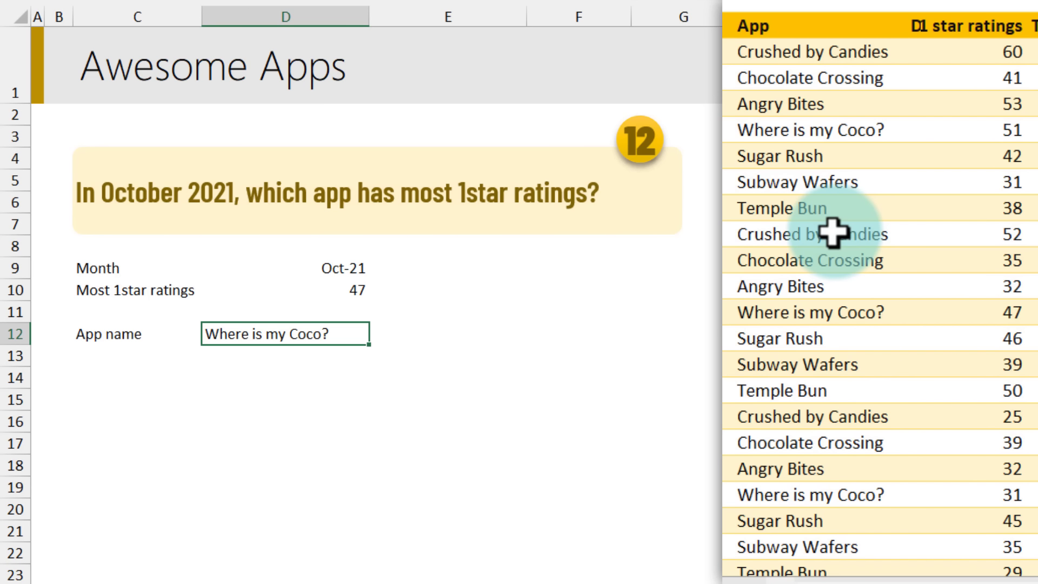
pyautogui.press('F2')
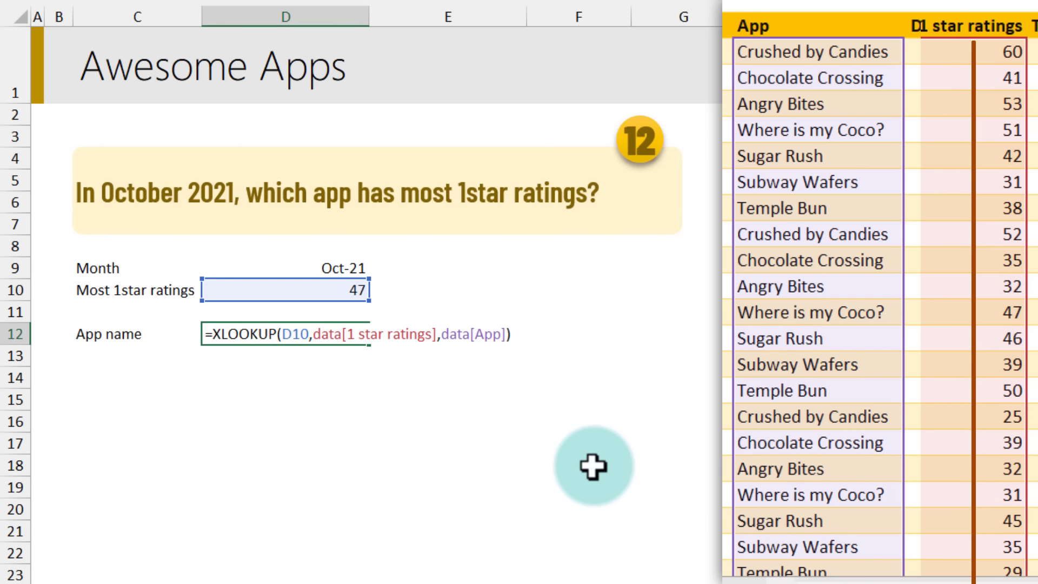
pyautogui.hotkey('ctrl', 'Return')
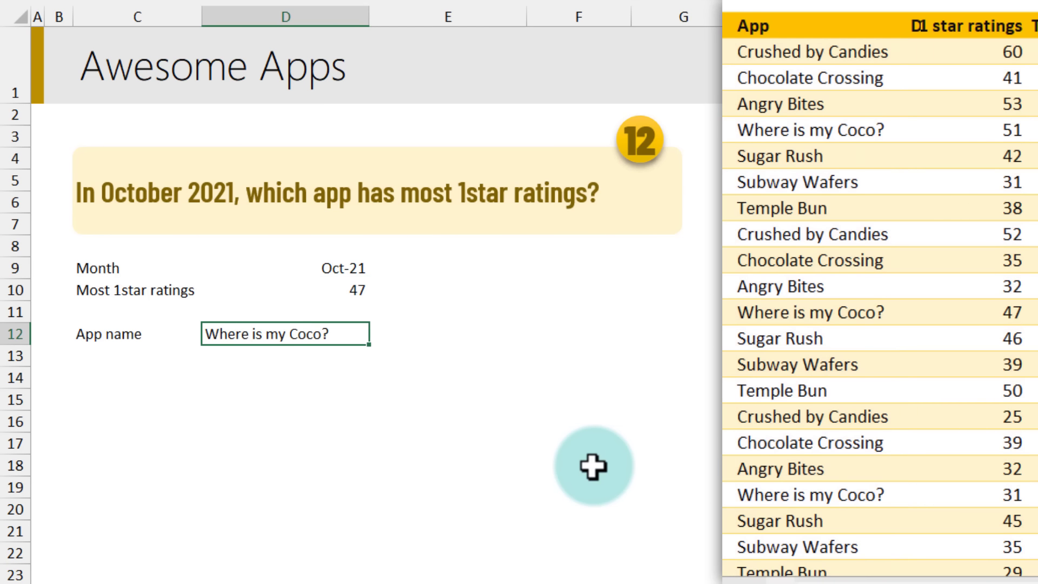
# Label C12 App name (WRONG) and C13 App name (RIGHT), and start a FILTER in D13 returning data[App] where data[Month]=D9
pyautogui.click(151, 334)
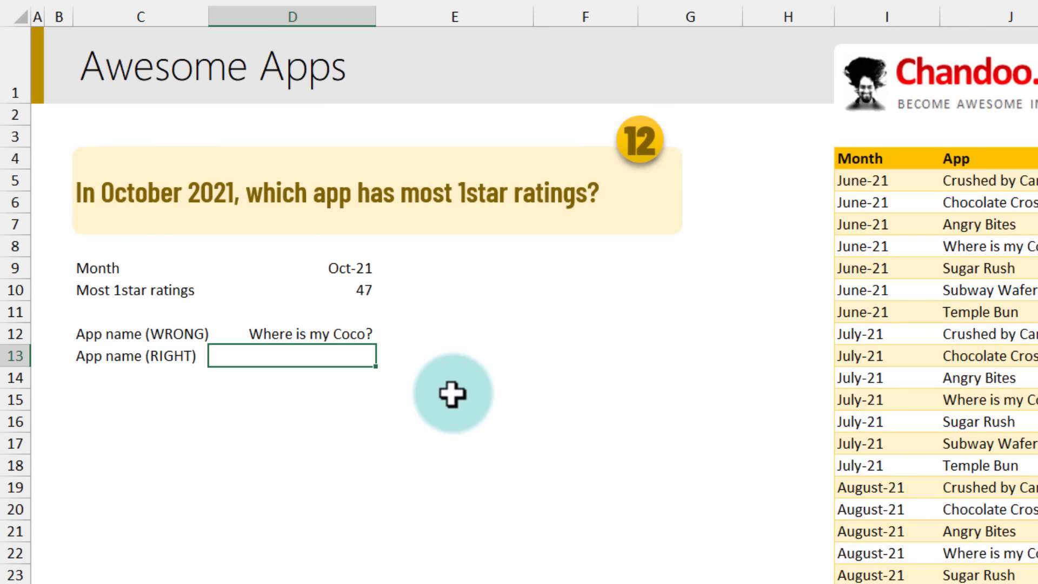
pyautogui.write('fi')
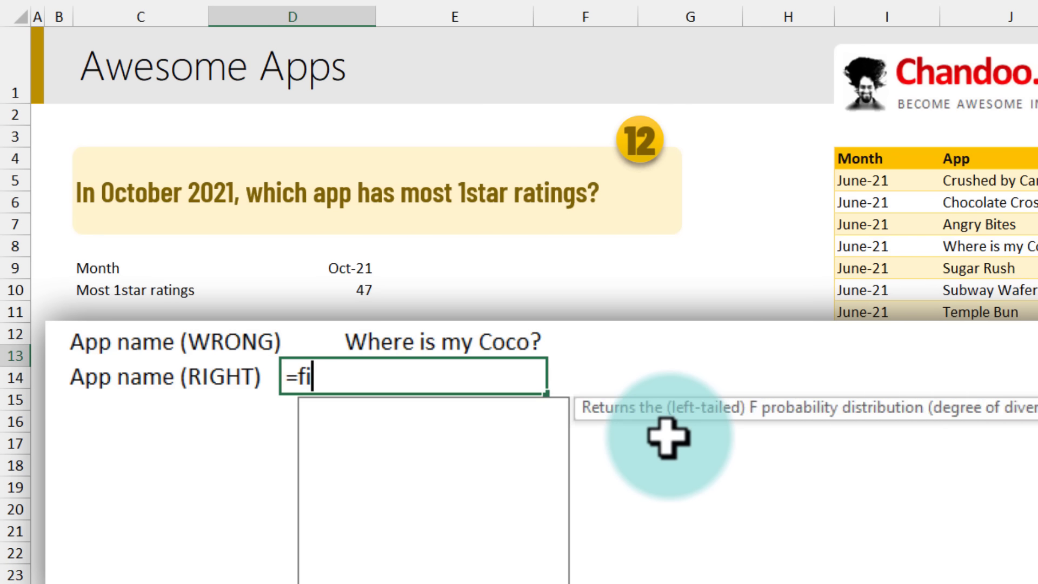
pyautogui.write('lter')
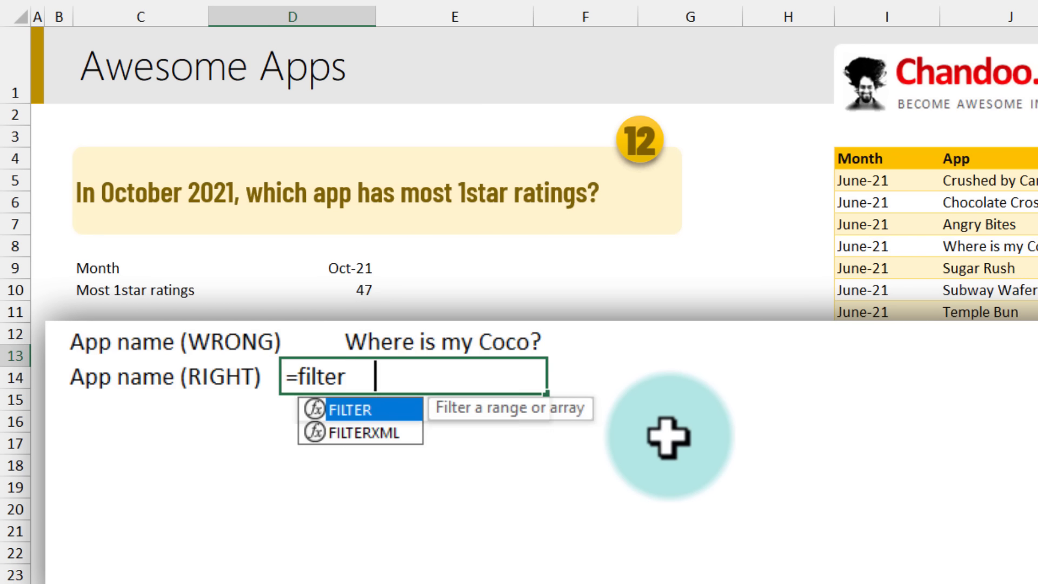
pyautogui.press('Tab')
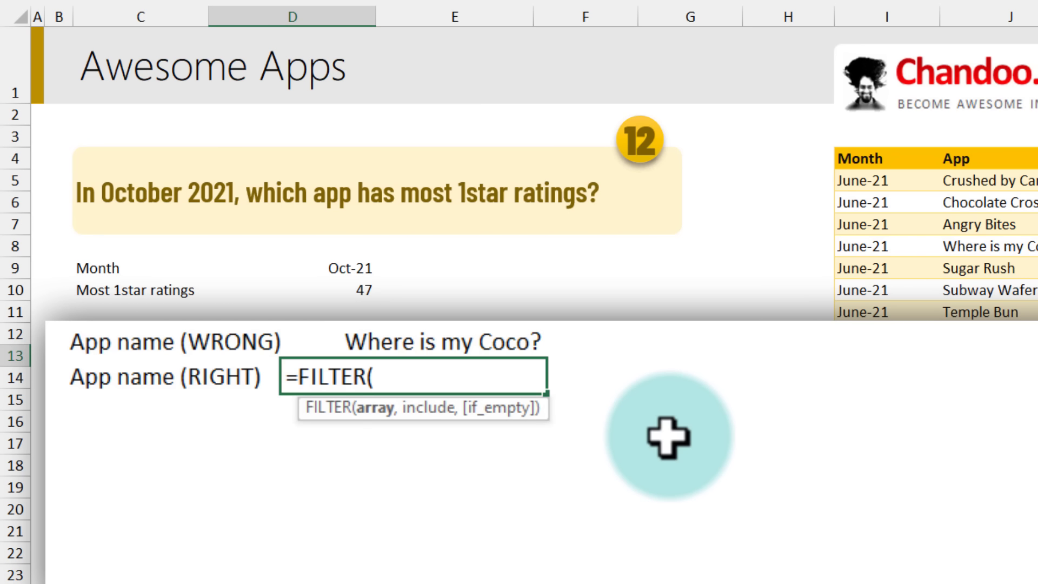
pyautogui.click(992, 147)
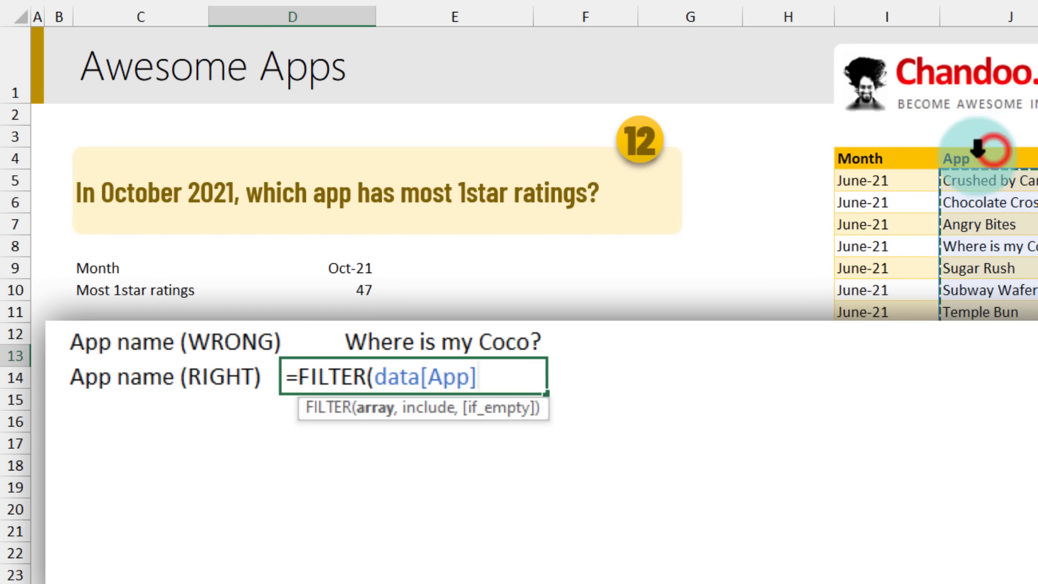
pyautogui.write(',')
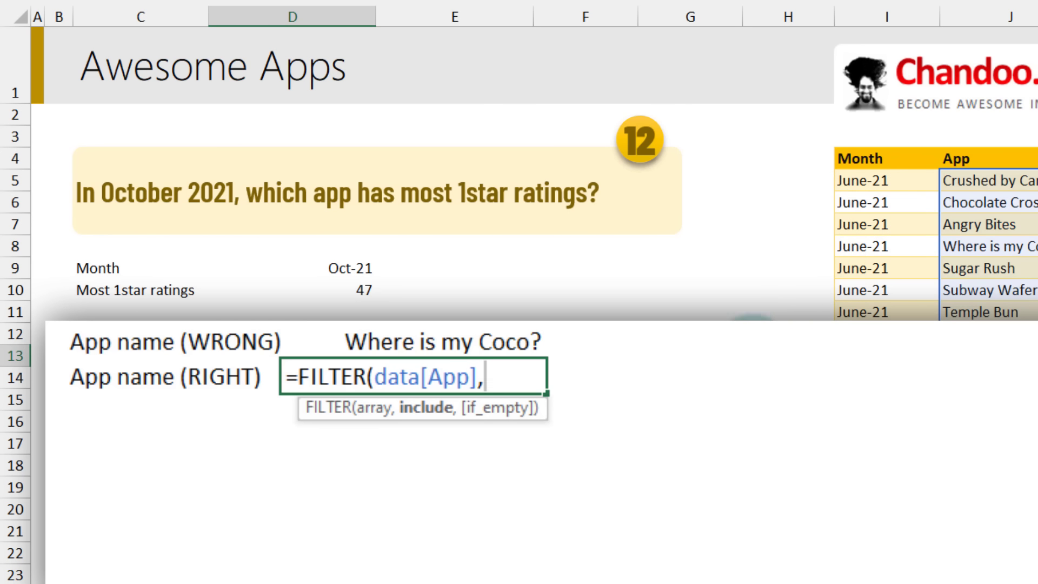
pyautogui.write('(')
pyautogui.click(880, 147)
pyautogui.write('=')
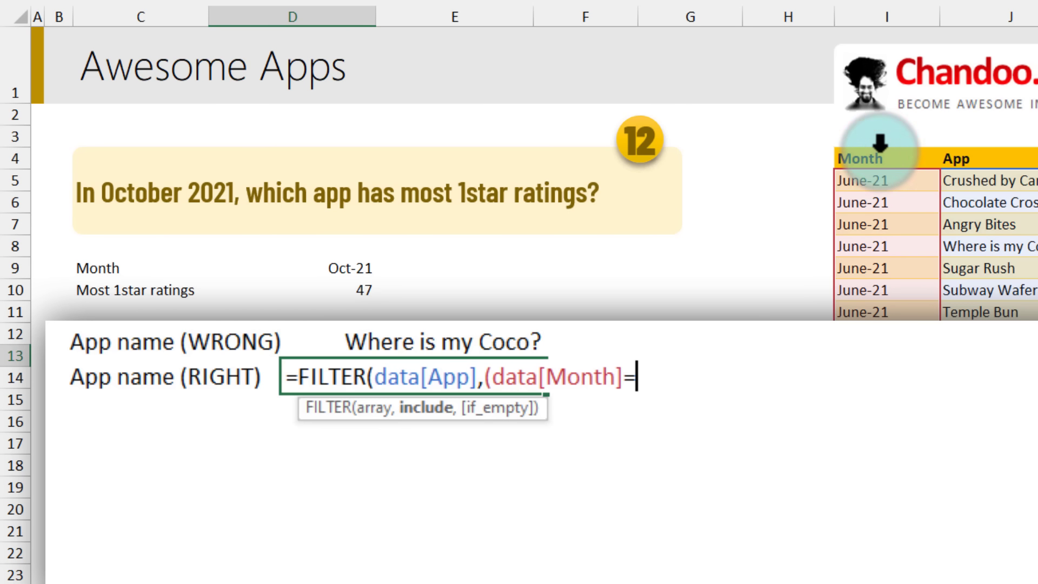
pyautogui.click(318, 267)
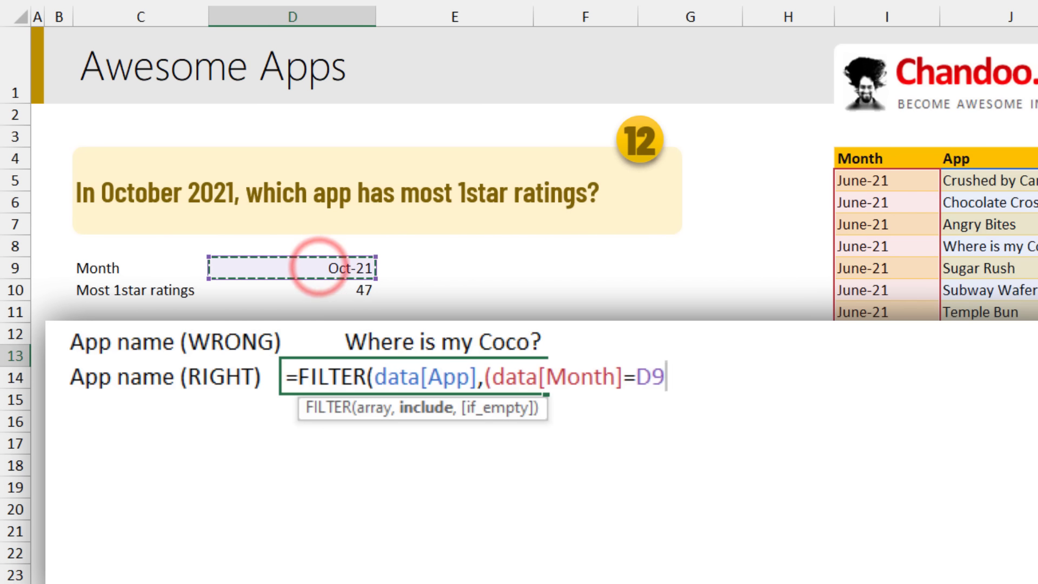
pyautogui.write(')*')
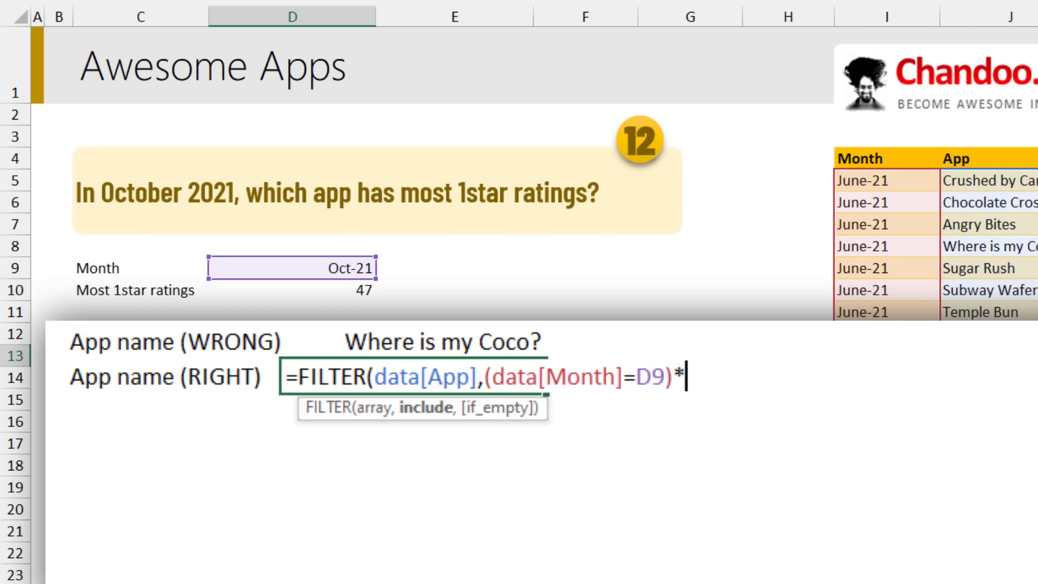
# Complete the FILTER formula in D13 by multiplying in a second condition, data[1 star ratings]=D10
pyautogui.write('(')
pyautogui.write('data[1 star ratings]')
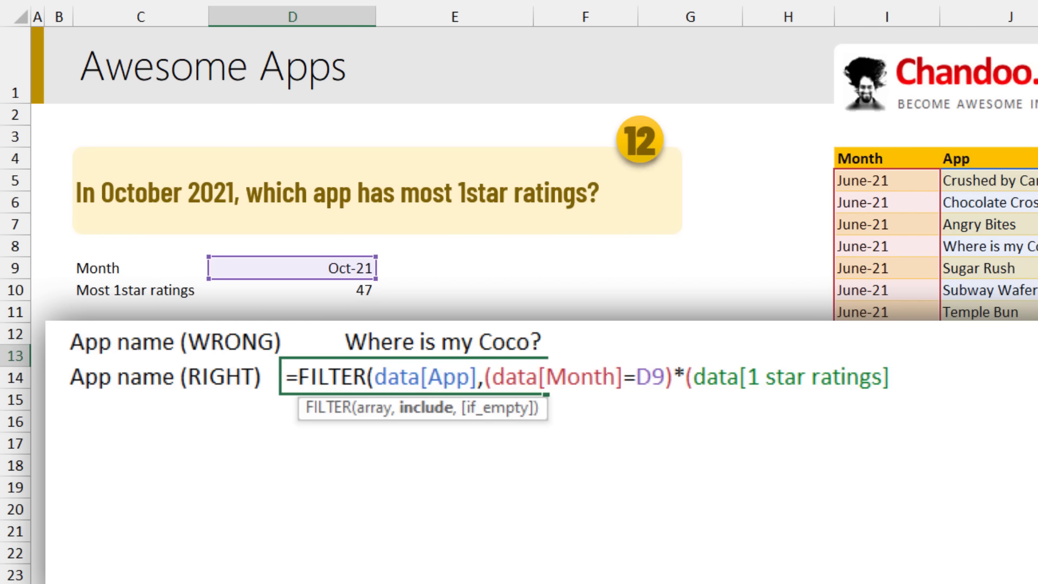
pyautogui.write('=')
pyautogui.click(326, 285)
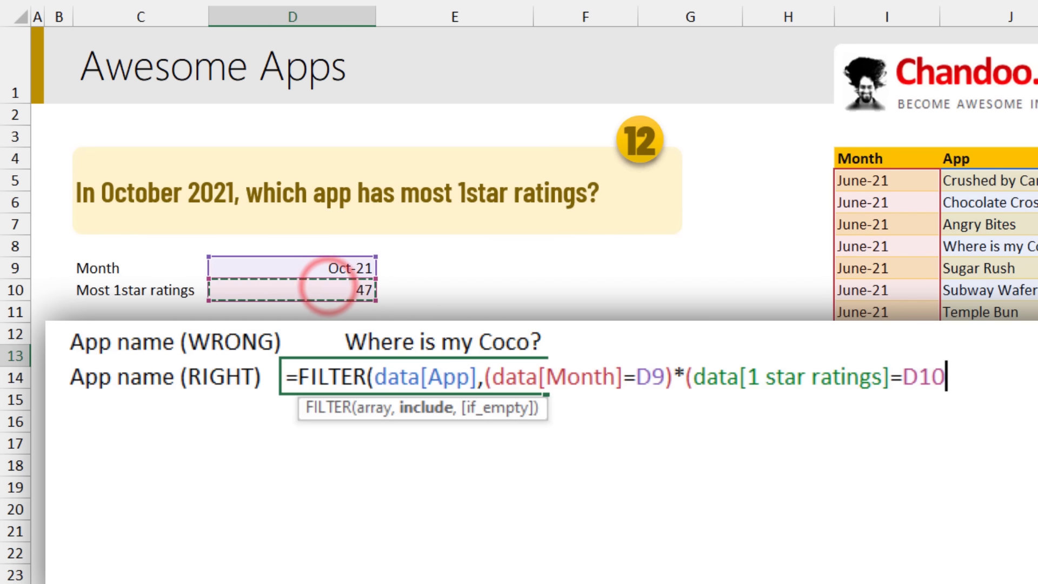
pyautogui.write('))')
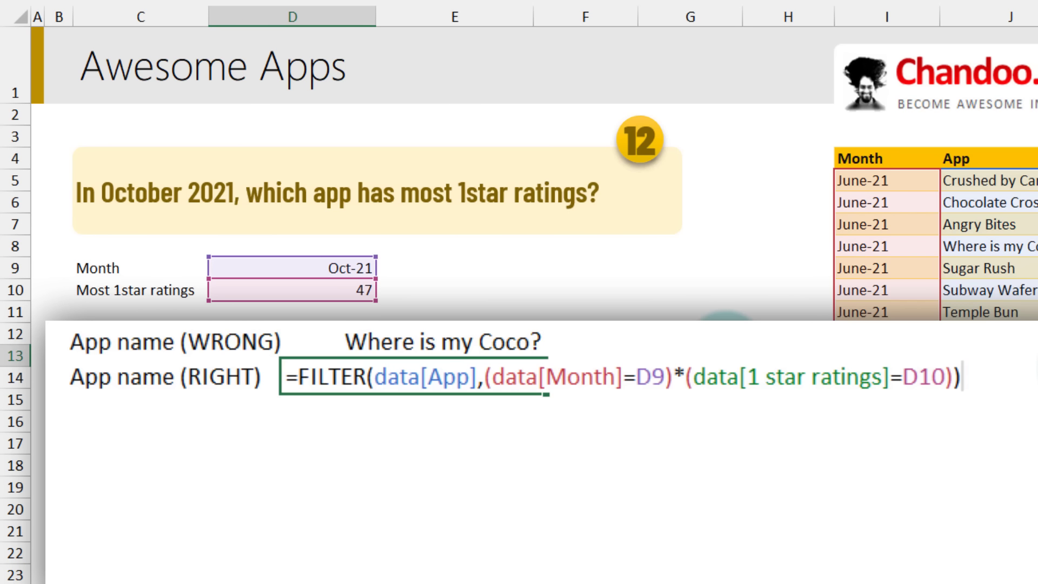
pyautogui.press('Return')
pyautogui.click(427, 381)
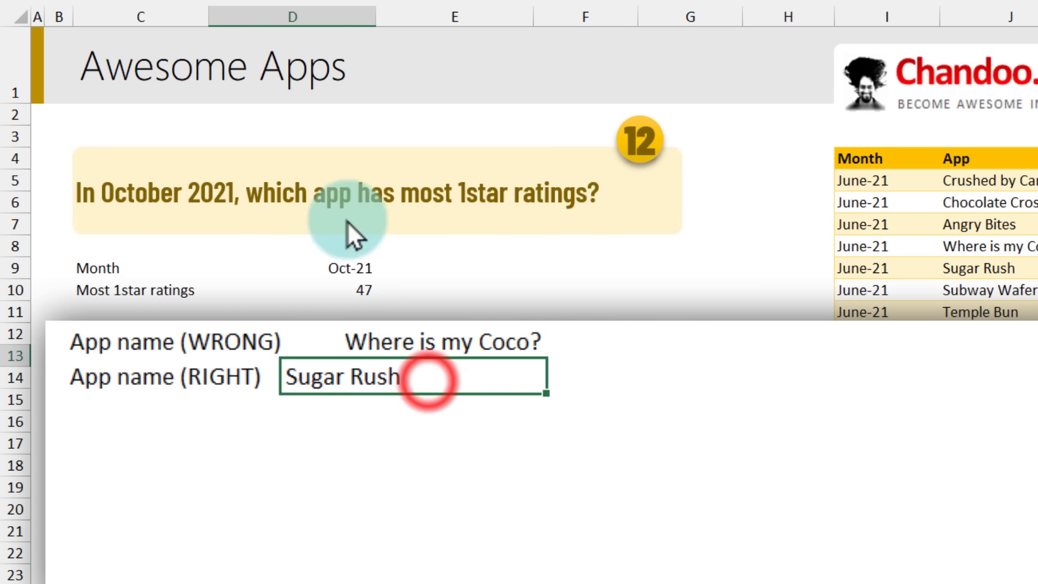
pyautogui.click(270, 1)
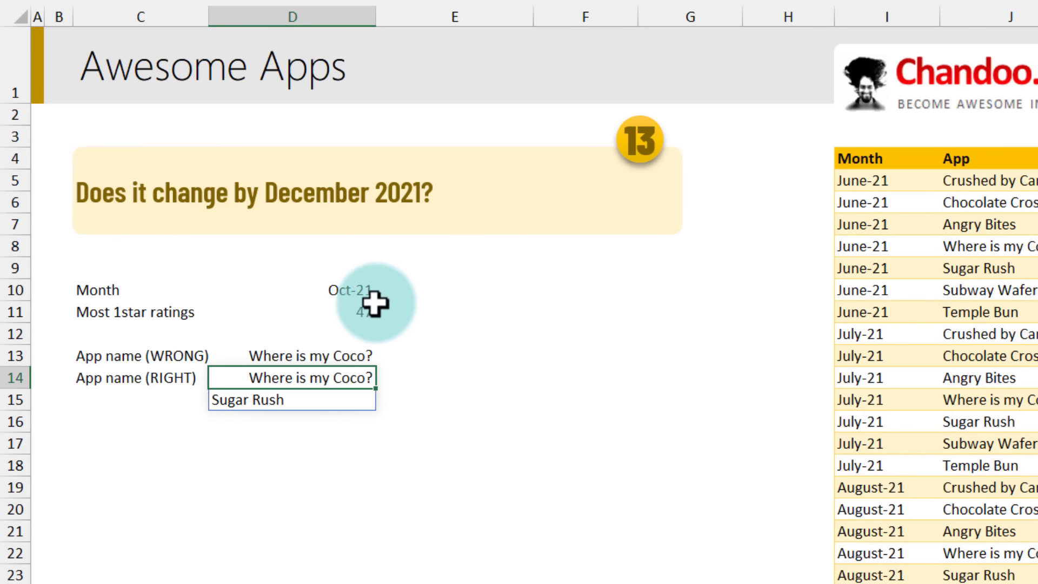
# Set the month in D10 to Dec-2021 and compare the app names in D13 and D14
pyautogui.click(598, 81)
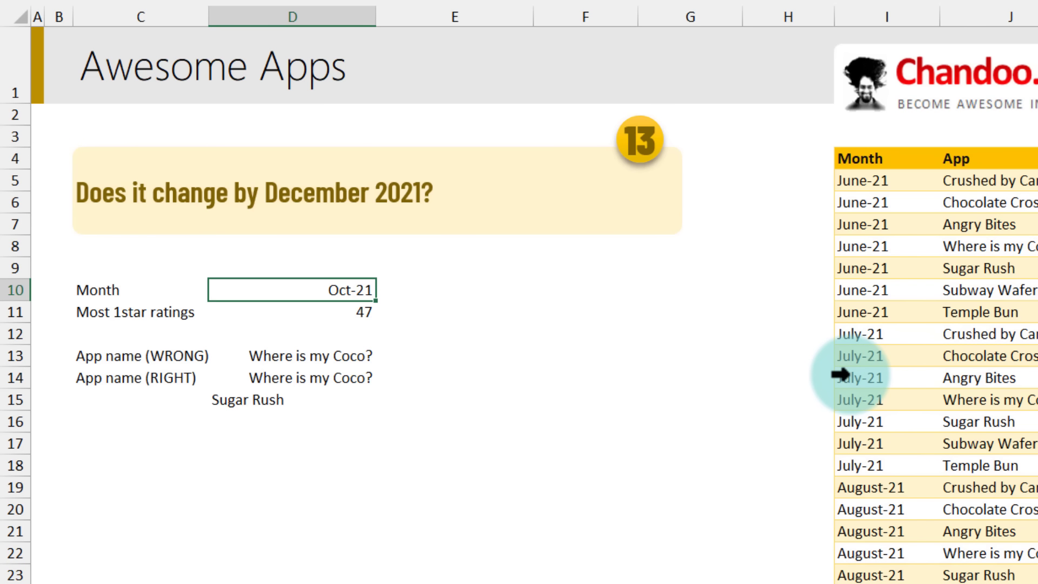
pyautogui.write('Dec-2021')
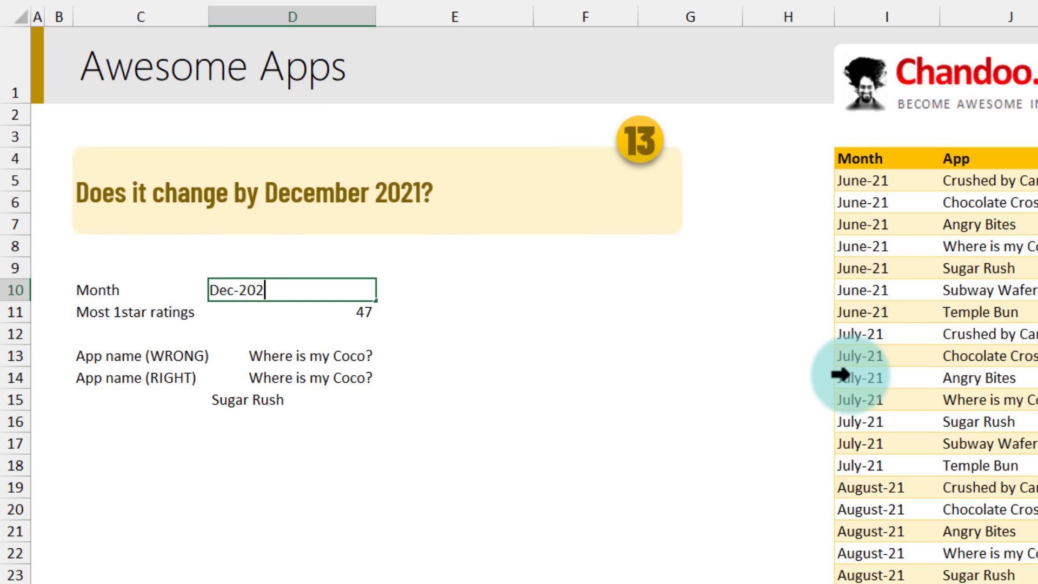
pyautogui.hotkey('ctrl', 'Return')
pyautogui.press('Down')
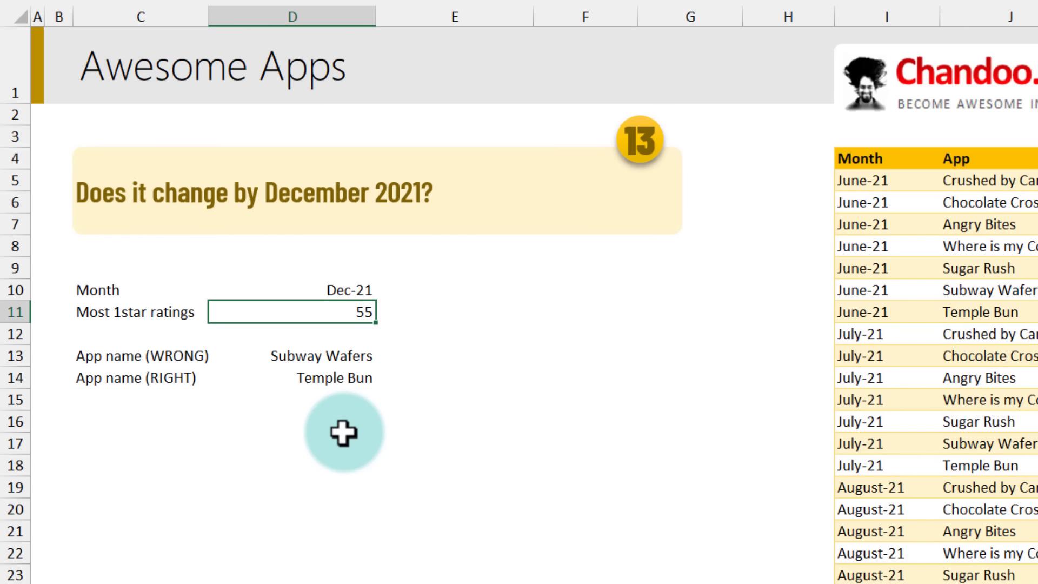
pyautogui.click(334, 358)
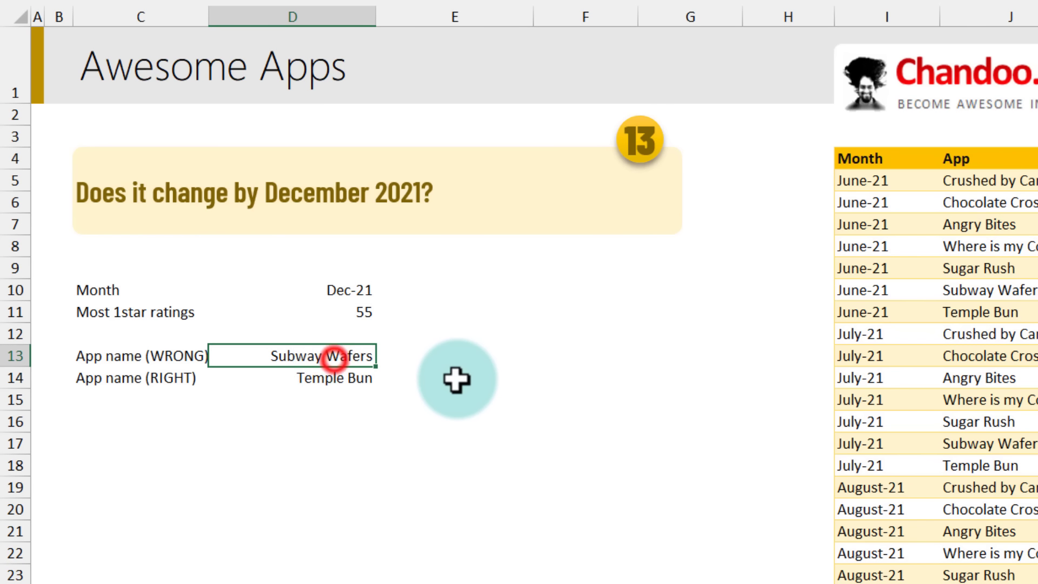
pyautogui.click(352, 377)
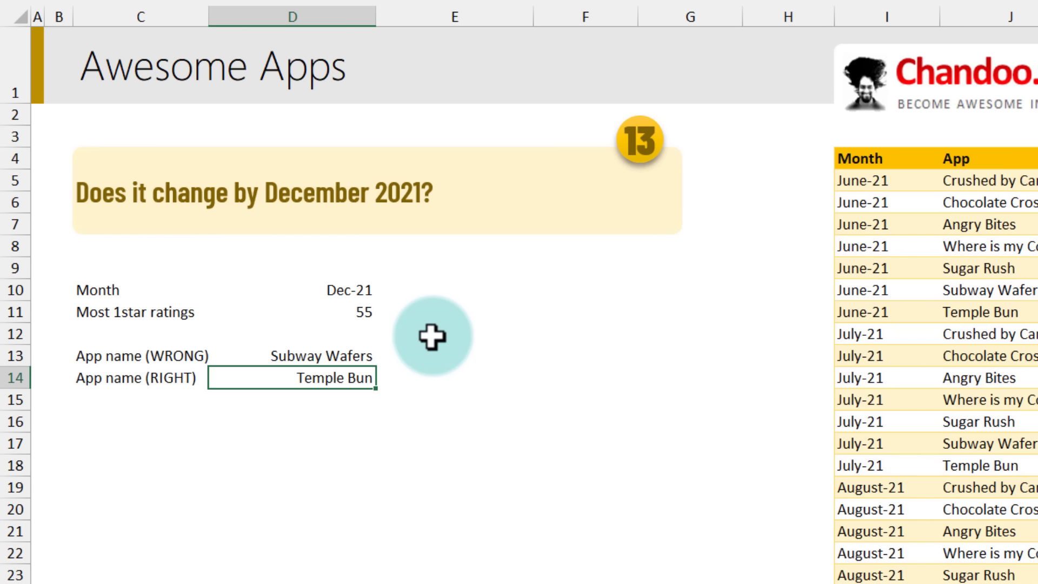
# Set the month in D10 back to Oct-2021
pyautogui.click(315, 285)
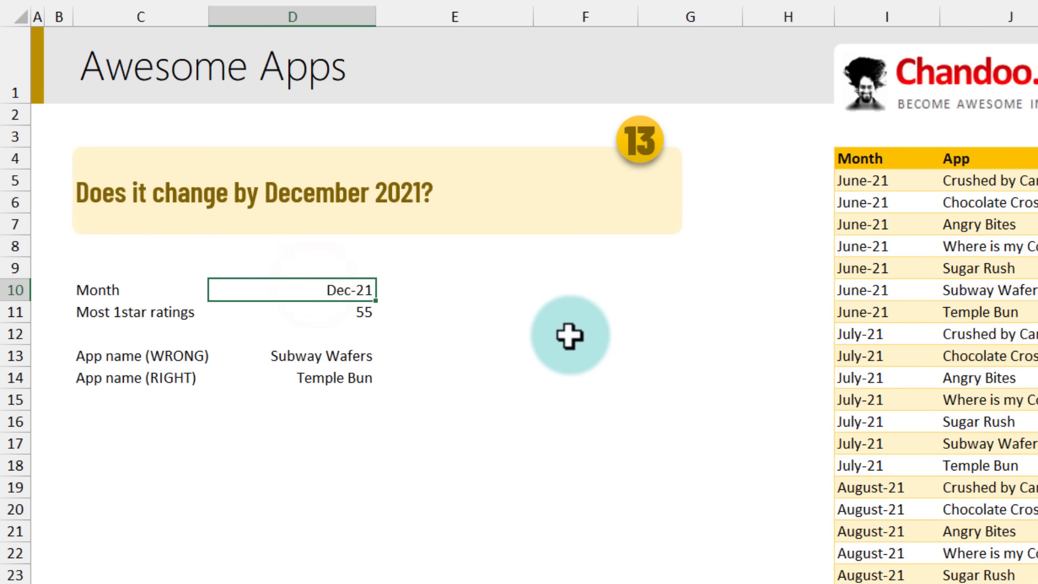
pyautogui.write('Oct-2021')
pyautogui.press('Return')
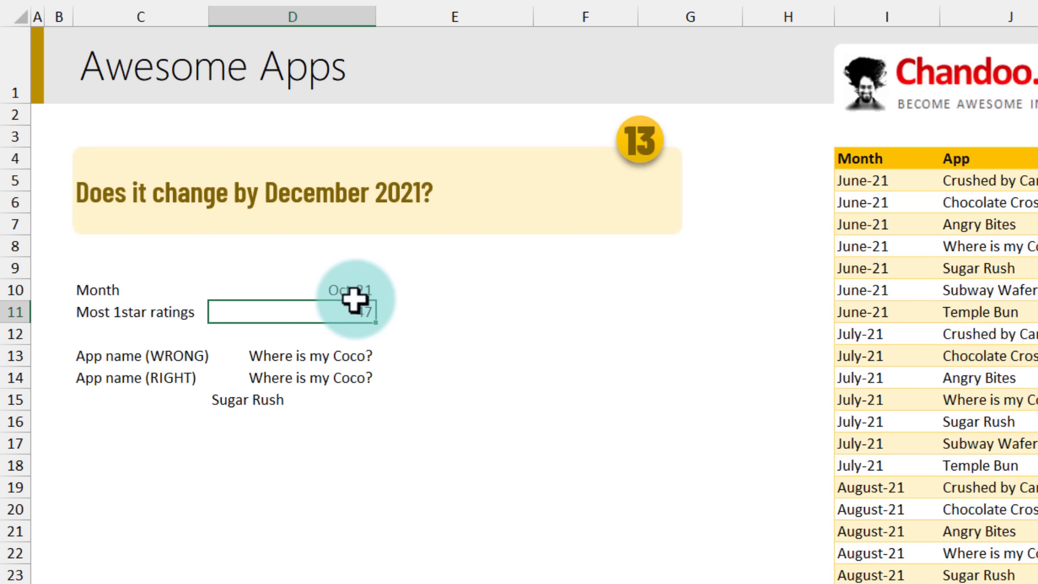
# Copy the October month, rating and app name cells D10:D15 into column E starting at E10
pyautogui.moveTo(327, 293); pyautogui.dragTo(317, 397)
pyautogui.hotkey('ctrl', 'c')
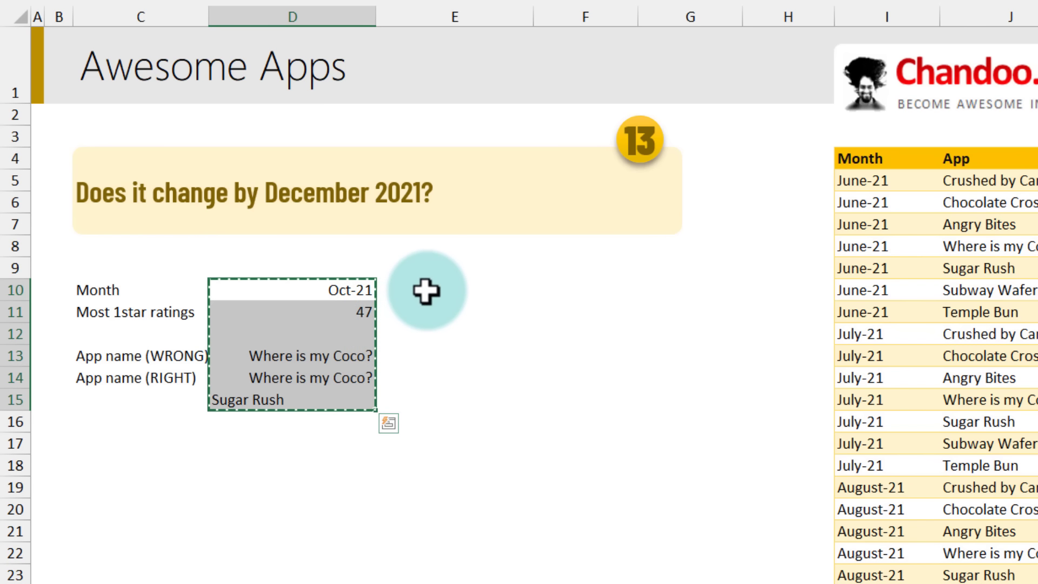
pyautogui.click(426, 291)
pyautogui.hotkey('ctrl', 'v')
pyautogui.click(584, 294)
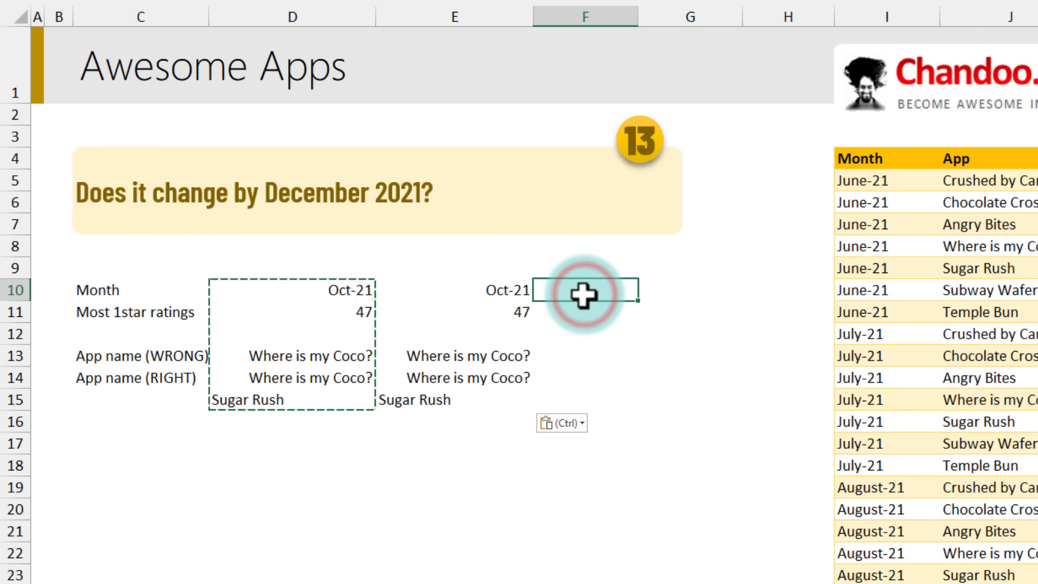
# Inspect the copied formulas in E11, E13 and E14 to check which cells they reference
pyautogui.click(507, 306)
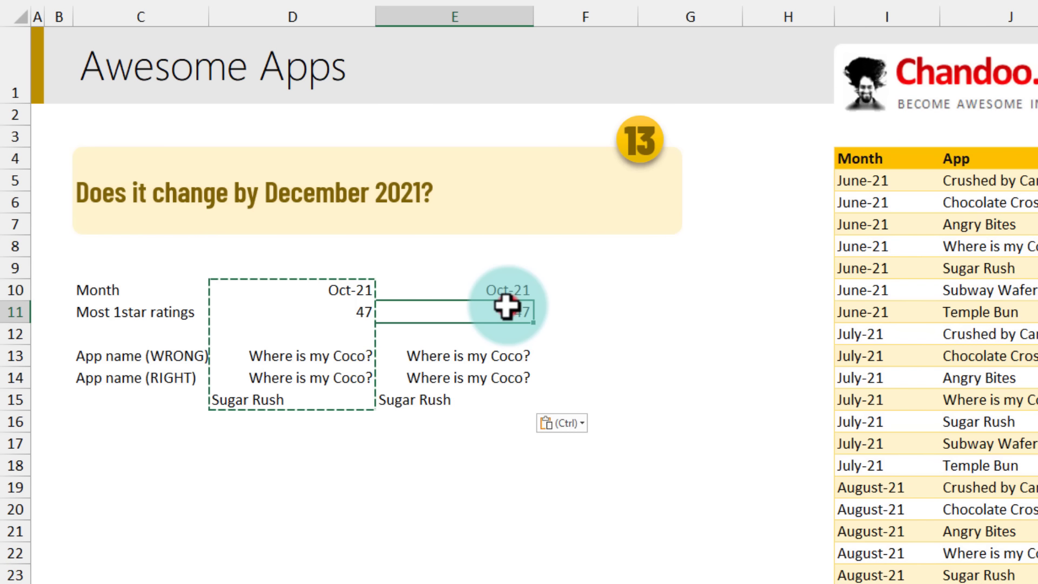
pyautogui.doubleClick(507, 306)
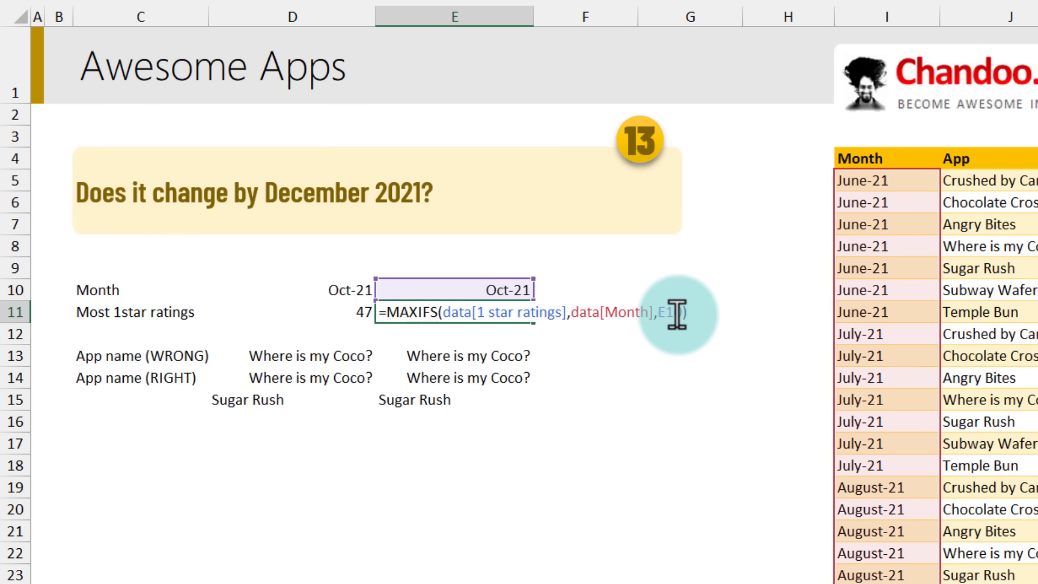
pyautogui.press('Escape')
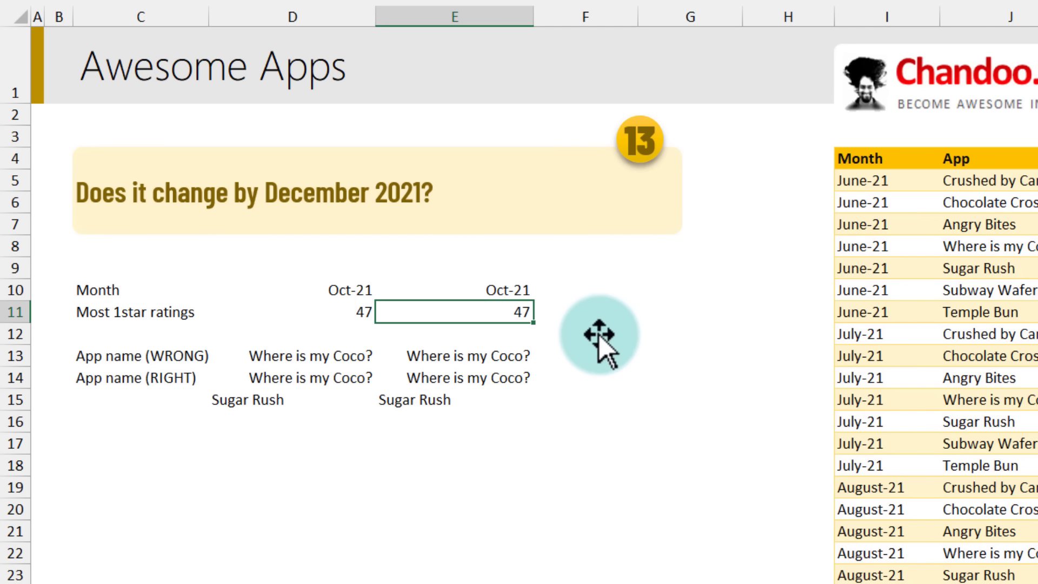
pyautogui.doubleClick(507, 356)
pyautogui.press('Escape')
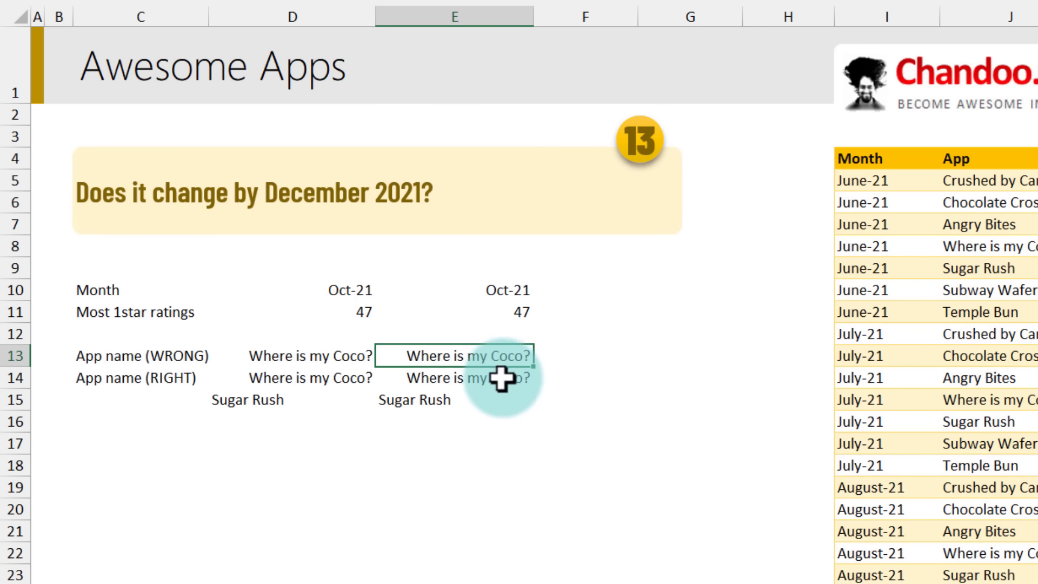
pyautogui.doubleClick(500, 379)
# Set the month in E10 to Dec-2021 for the comparison with October
pyautogui.click(500, 287)
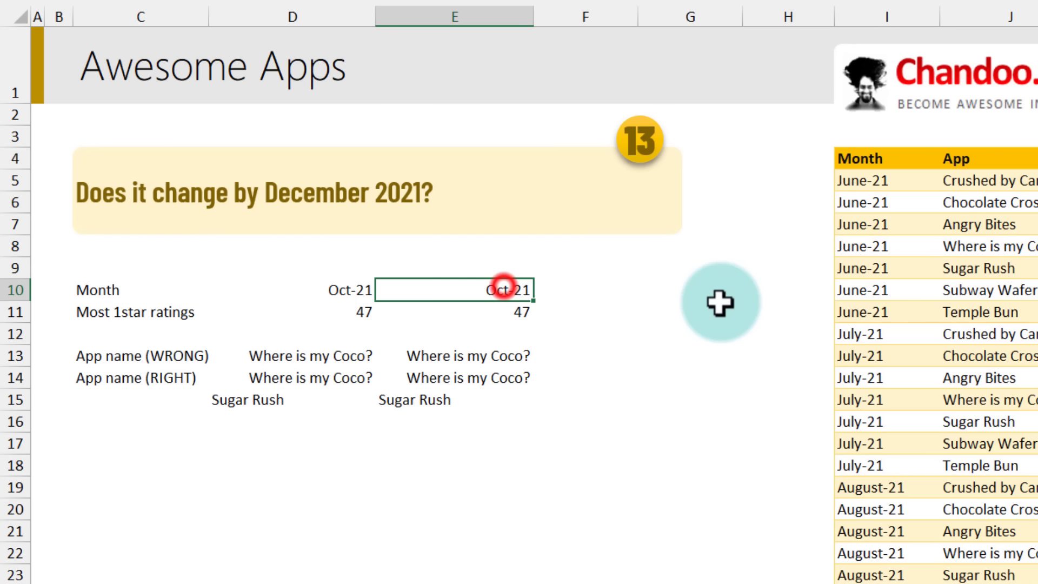
pyautogui.press('F2')
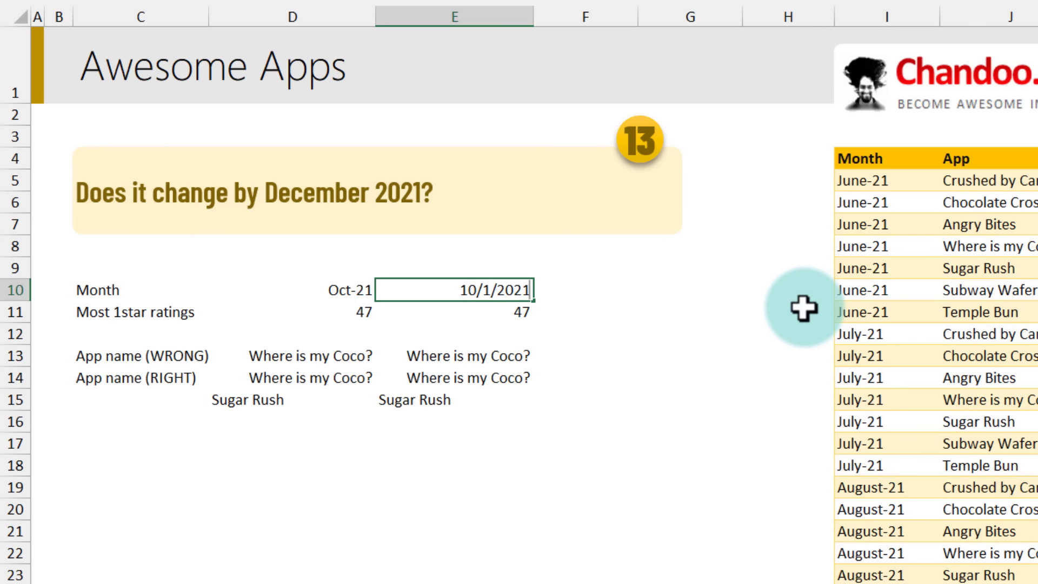
pyautogui.press('Escape')
pyautogui.write('Dec')
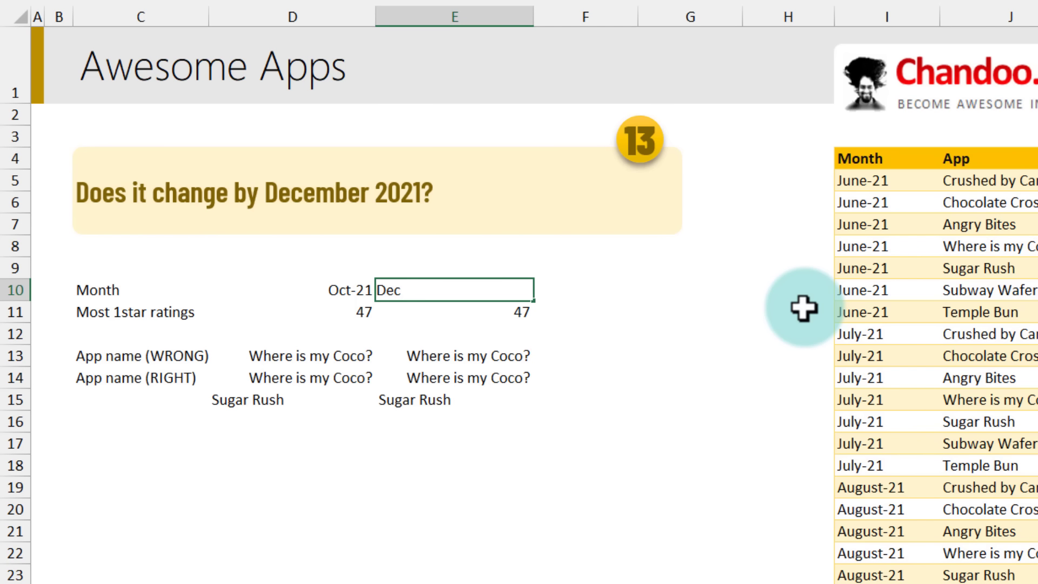
pyautogui.write('-2021')
pyautogui.press('Return')
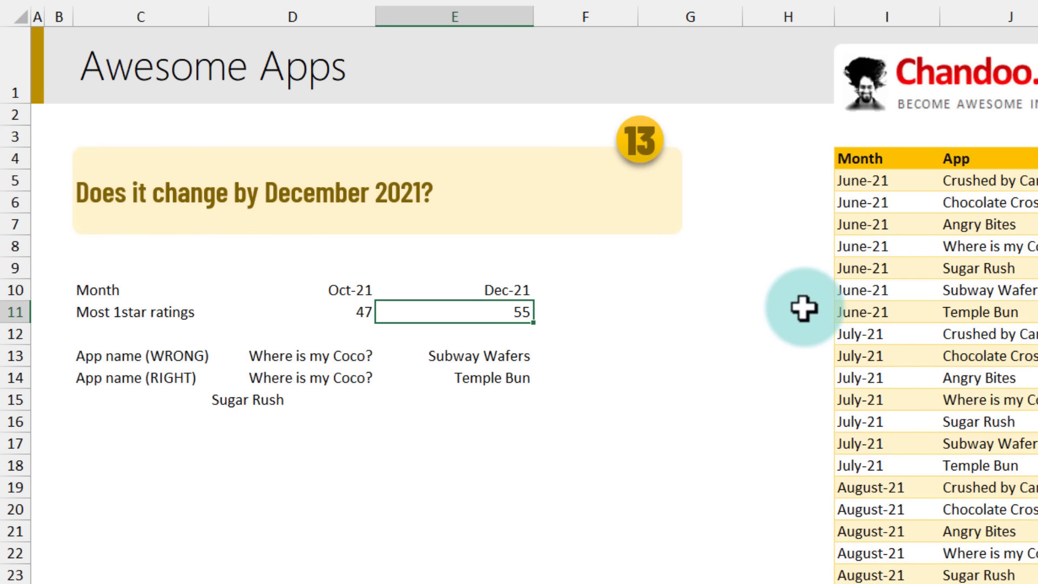
# Compare the October and December app names returned by the RIGHT and WRONG lookups in rows 13 and 14
pyautogui.click(323, 387)
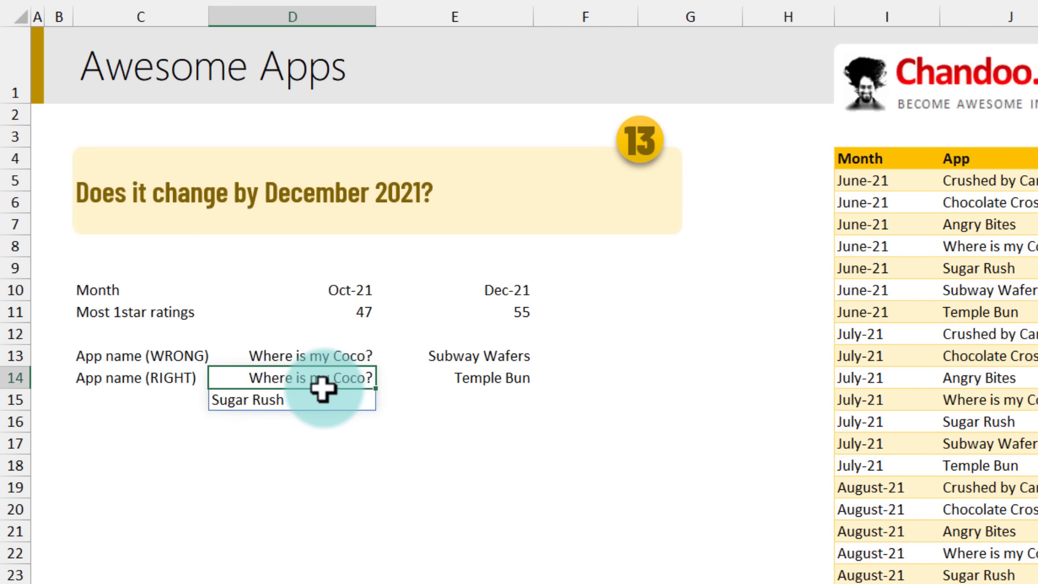
pyautogui.click(498, 383)
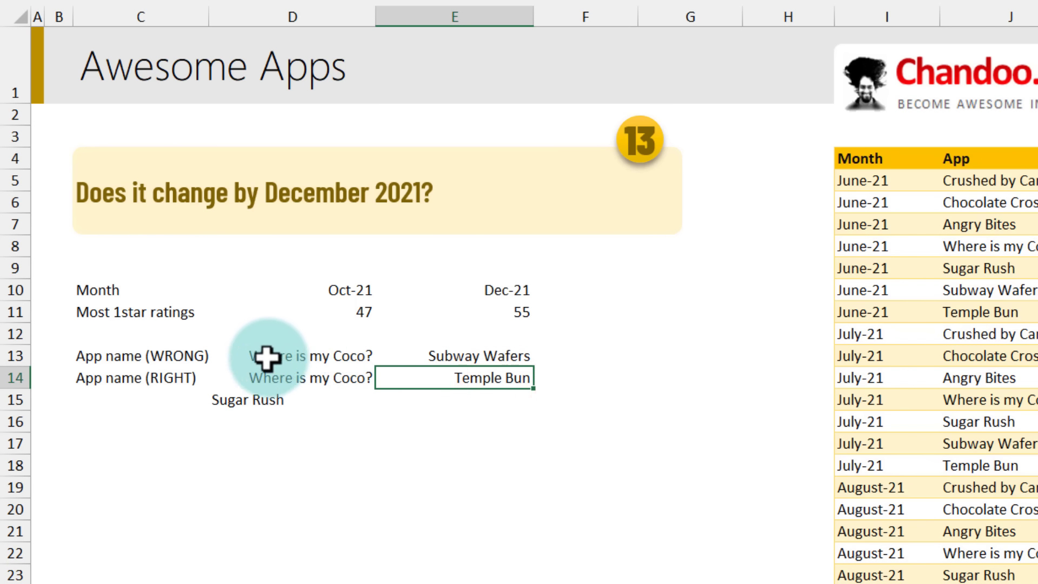
pyautogui.moveTo(268, 357); pyautogui.dragTo(468, 354)
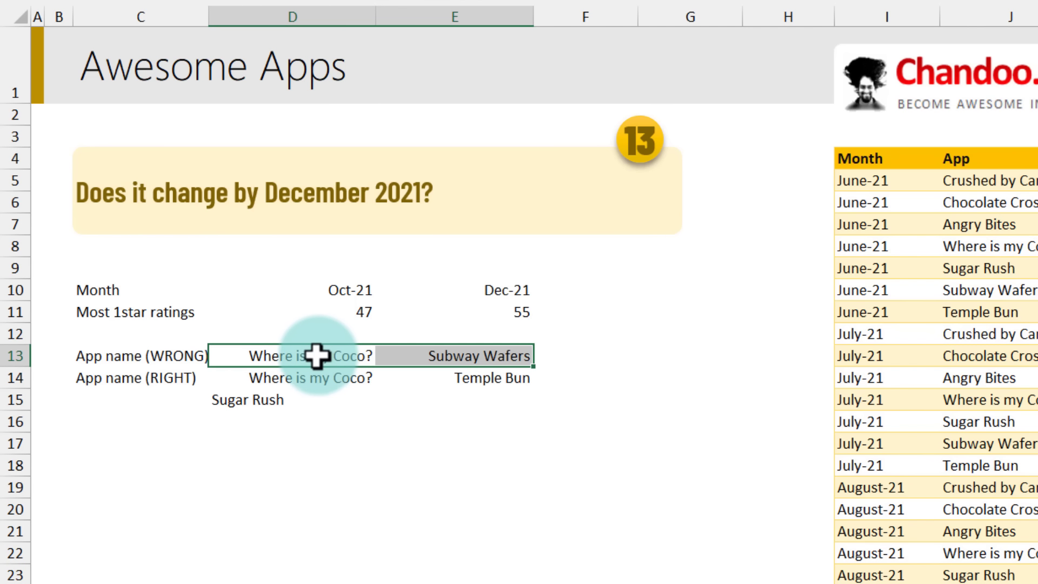
pyautogui.moveTo(318, 355); pyautogui.dragTo(466, 355)
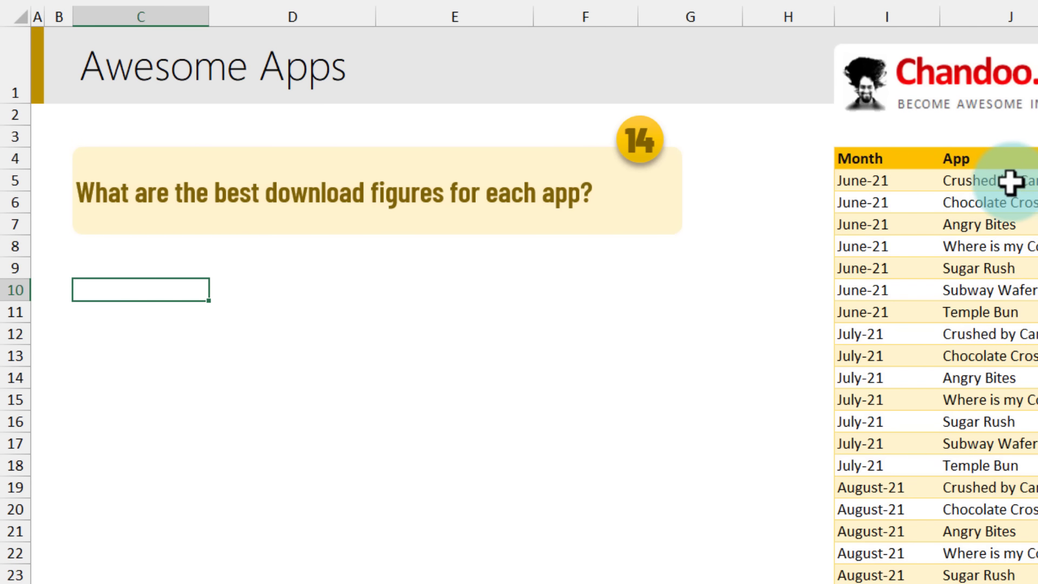
# List the seven app names from the data table in C11:C17 under an Apps header, and head column D Most downloads ever in D10
pyautogui.click(1011, 182)
pyautogui.click(116, 280)
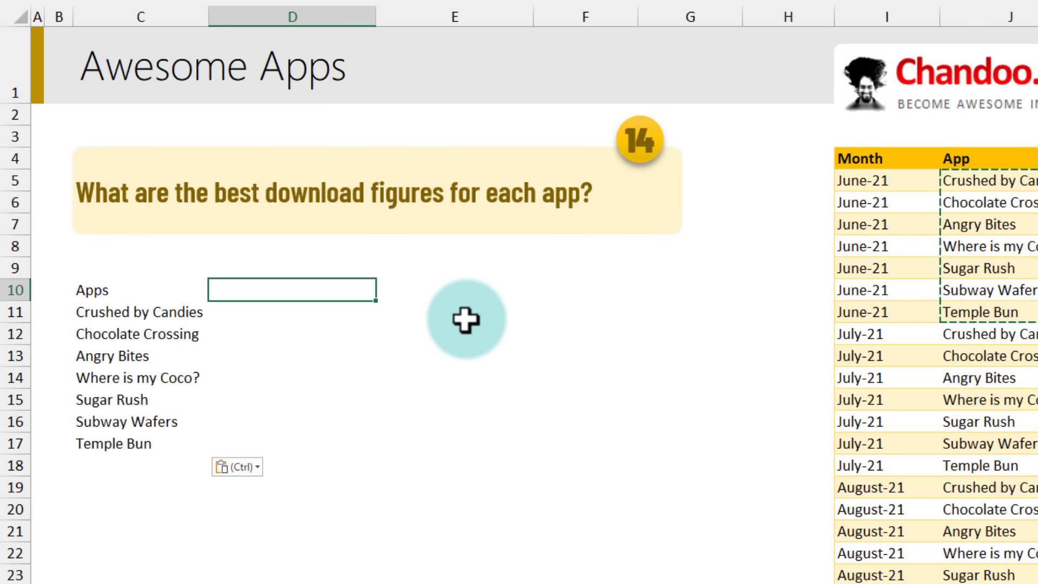
pyautogui.write('Most downloads eve')
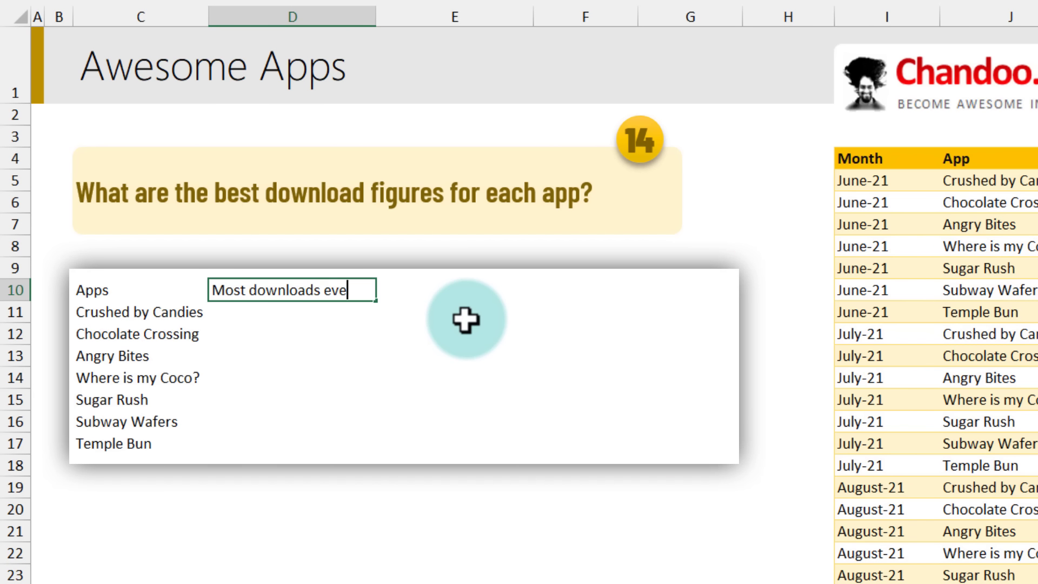
pyautogui.write('r')
pyautogui.press('Return')
# Enter =MAXIFS(data[Downloads],data[App],C11) in D11 and fill it down to D17 for all the apps
pyautogui.write('=max')
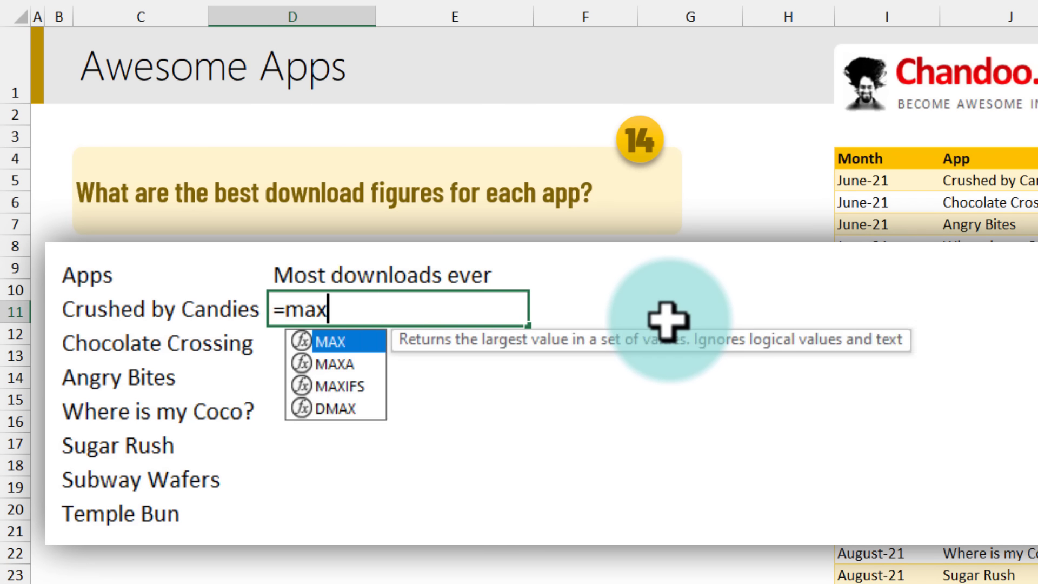
pyautogui.write('if')
pyautogui.press('Tab')
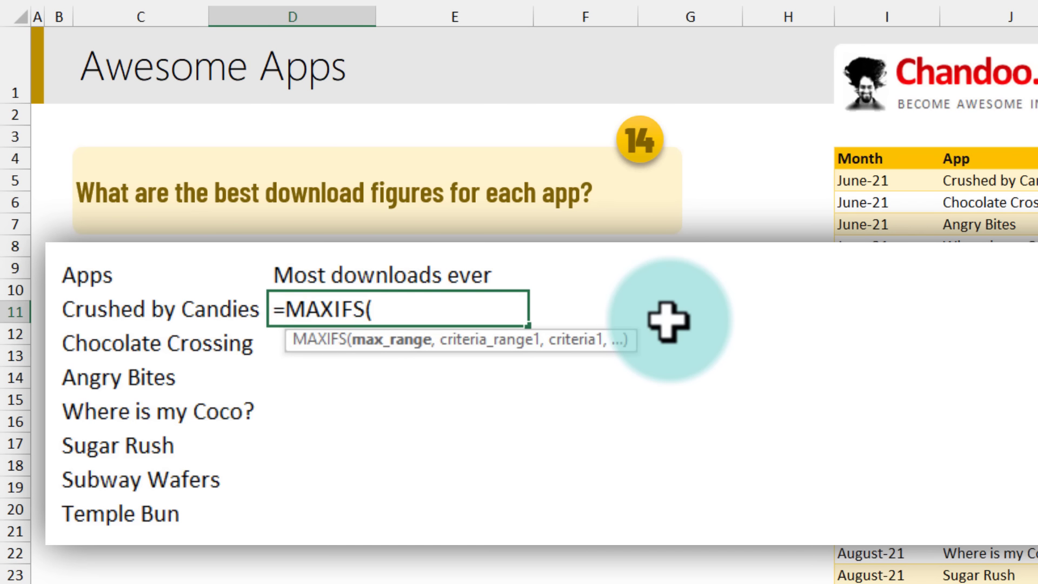
pyautogui.click(1037, 148)
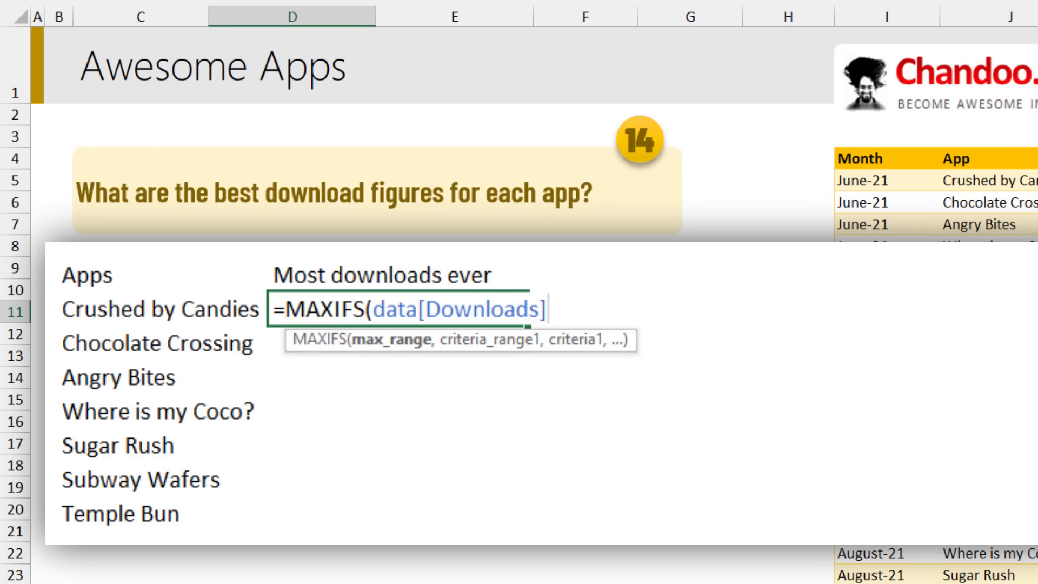
pyautogui.write(',')
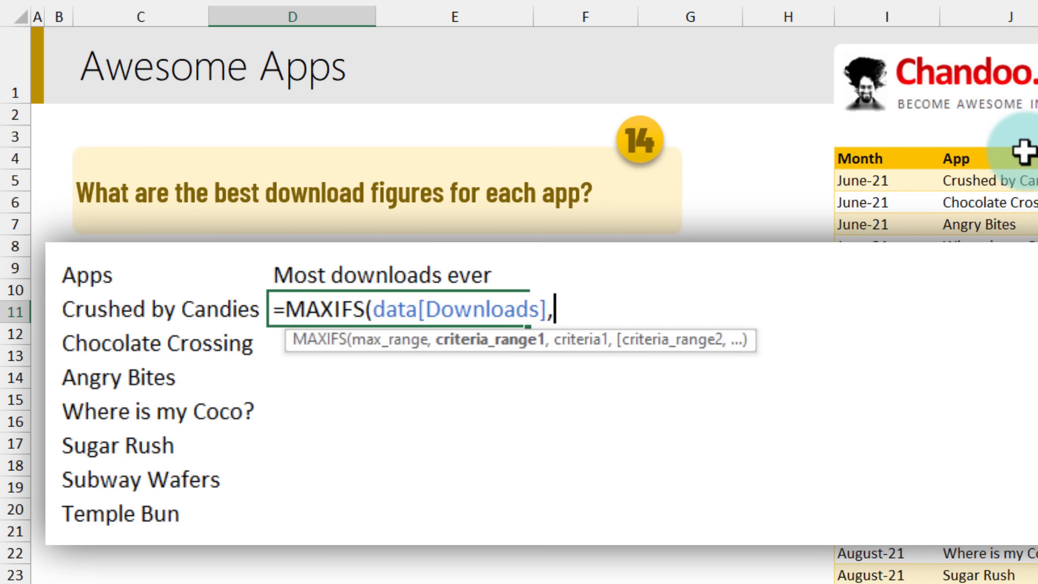
pyautogui.click(968, 145)
pyautogui.write(',')
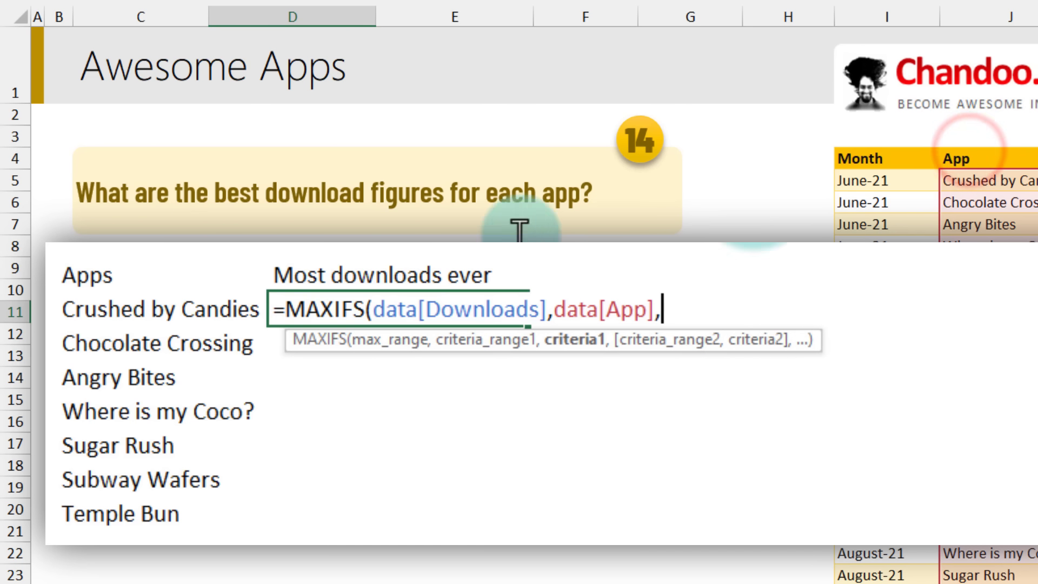
pyautogui.click(172, 300)
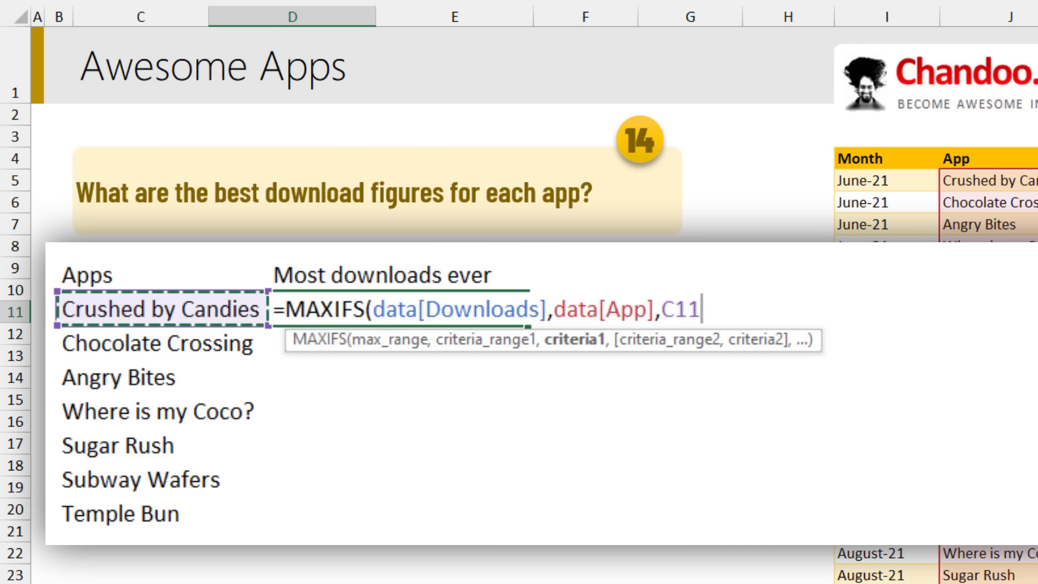
pyautogui.write(')')
pyautogui.press('Return')
pyautogui.click(447, 296)
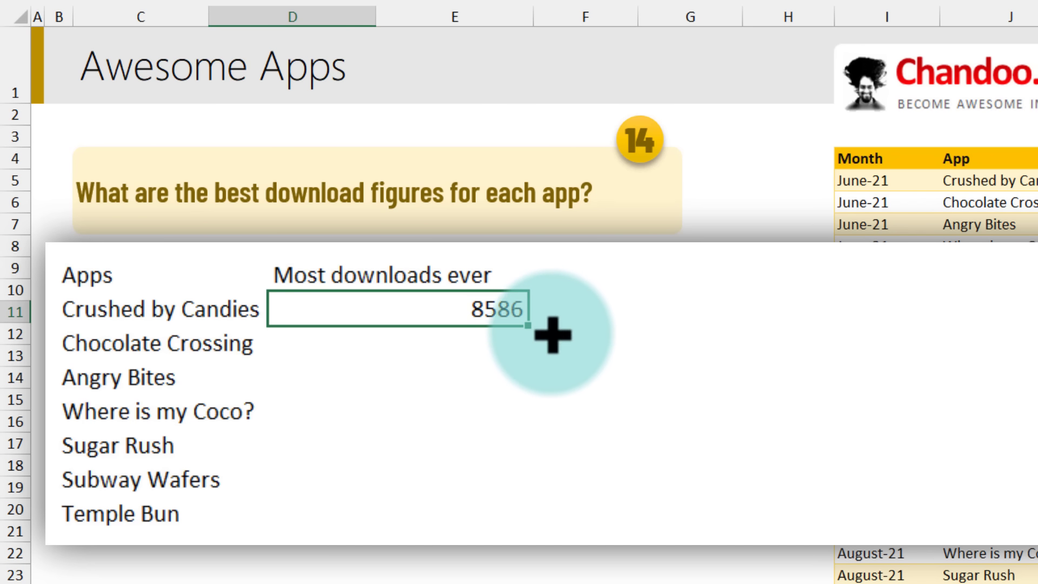
pyautogui.doubleClick(528, 325)
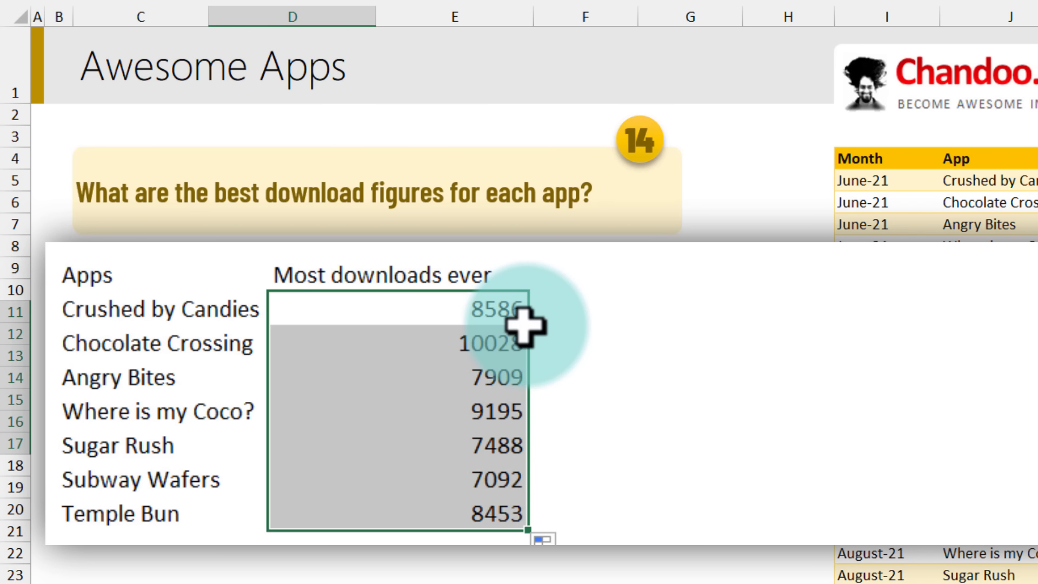
# Add the header Month in E10 and select the empty cells E11:E17 beneath it
pyautogui.click(622, 260)
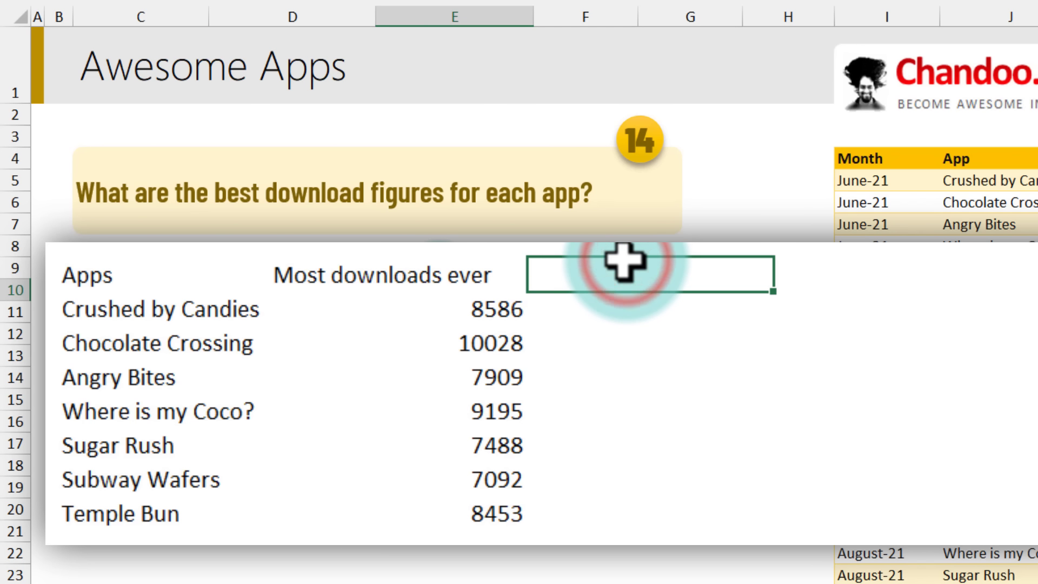
pyautogui.click(612, 306)
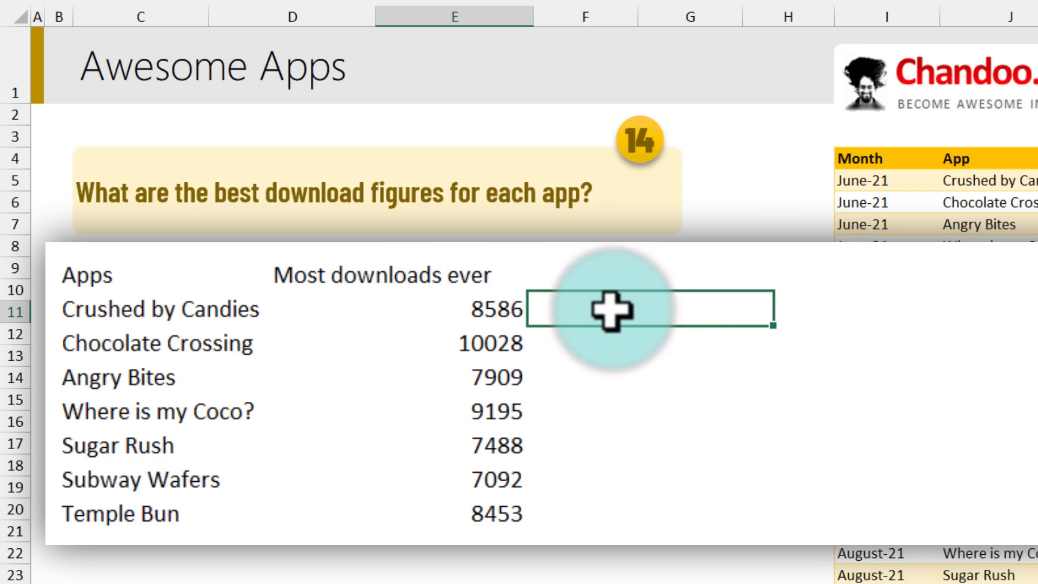
pyautogui.click(656, 275)
pyautogui.write('Month')
pyautogui.press('Return')
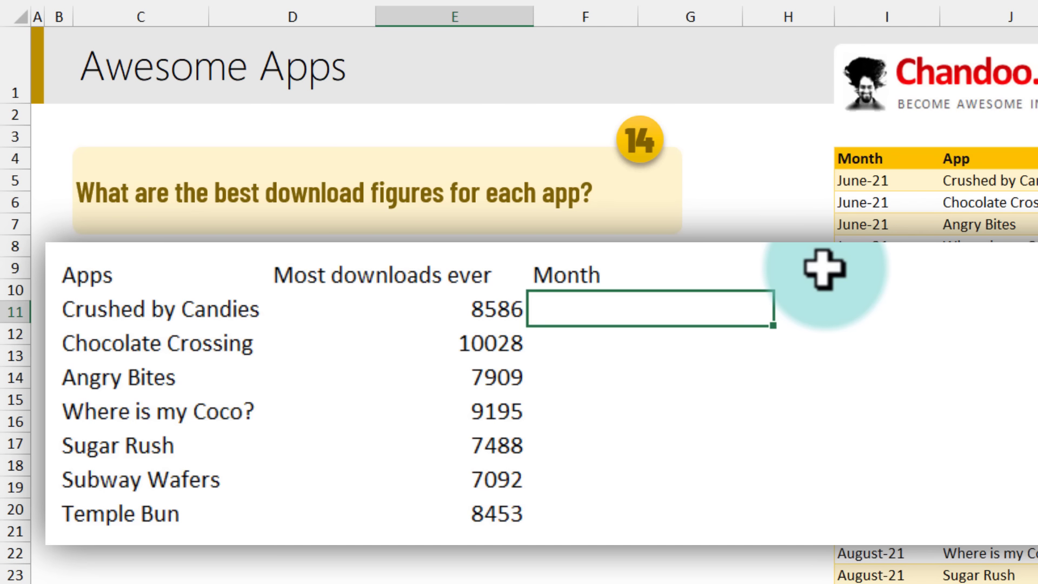
pyautogui.moveTo(643, 303); pyautogui.dragTo(656, 506)
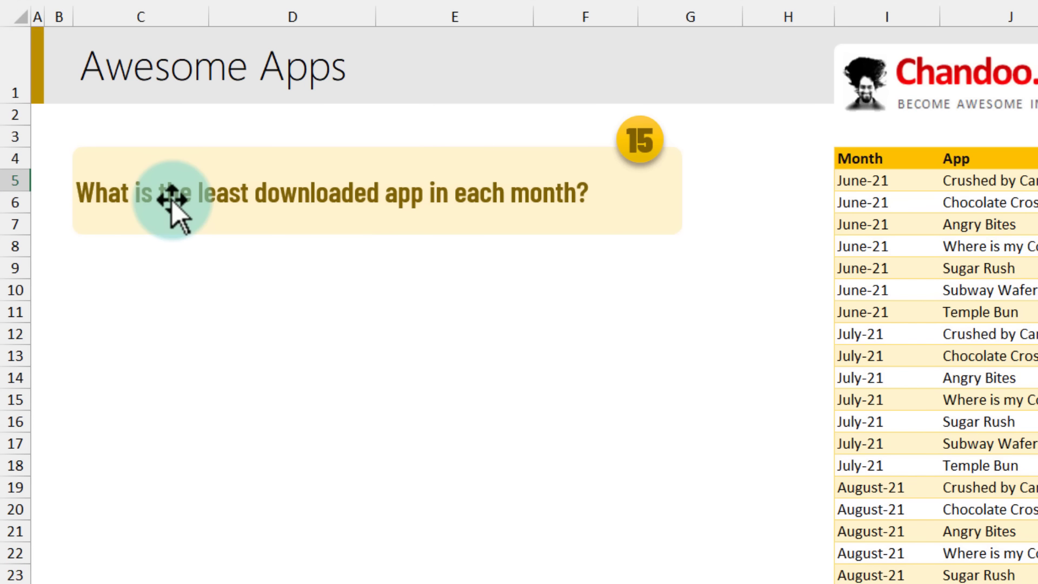
# For question 15, list the months Jun-21 to Dec-21 in C10:C16 under a Month header, with a Least Downloads header in D9
pyautogui.scroll(-1, 171, 200)
pyautogui.scroll(1, 172, 200)
pyautogui.click(104, 268)
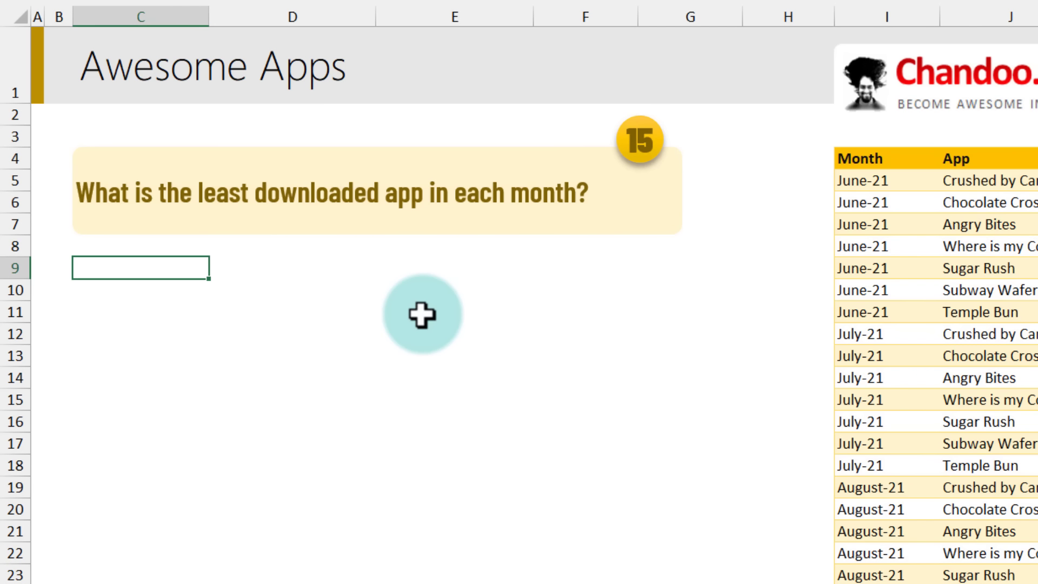
pyautogui.write('Month')
pyautogui.press('Return')
pyautogui.write('June')
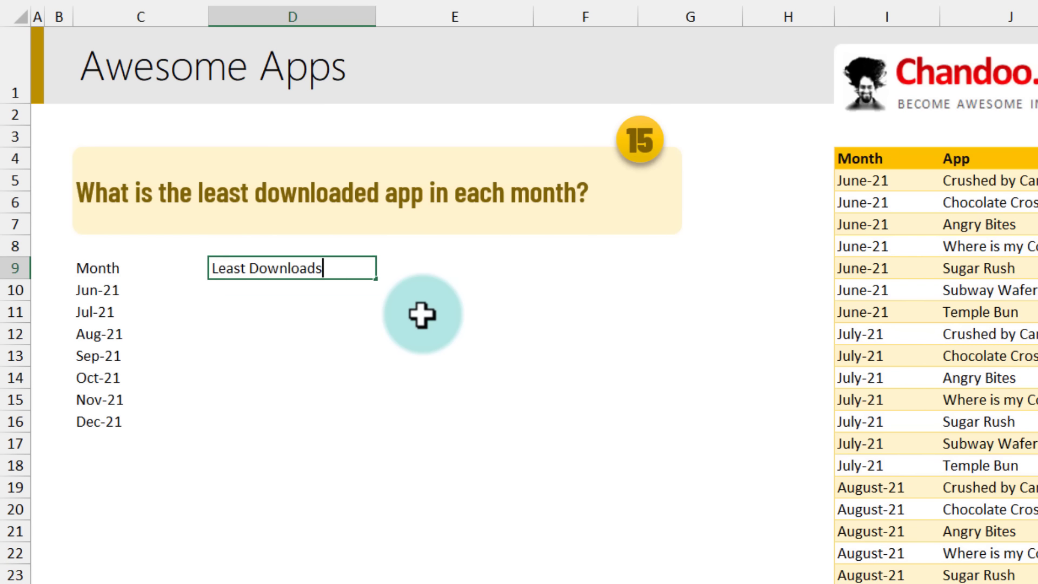
pyautogui.press('Return')
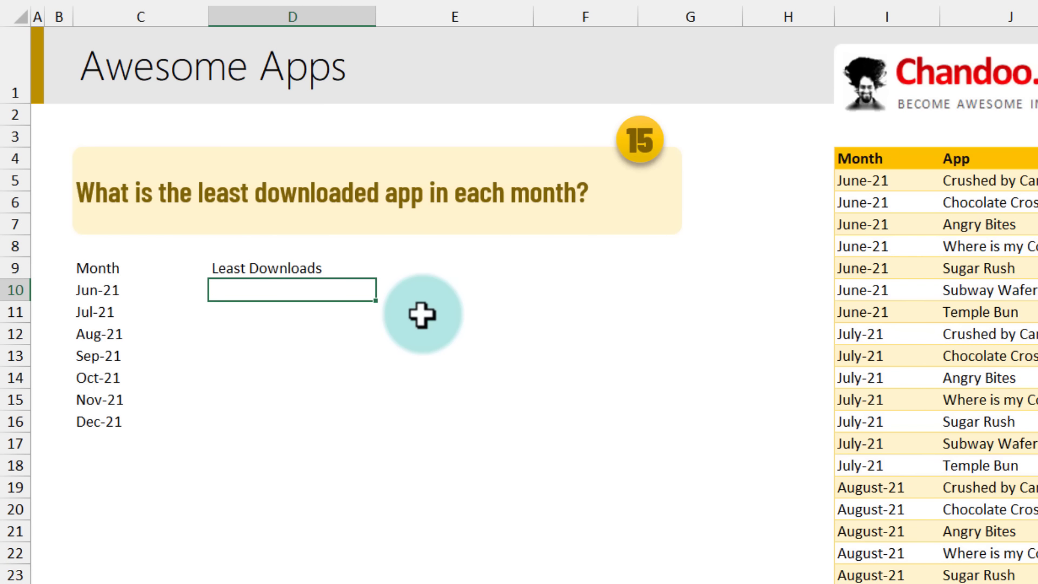
# Enter =MINIFS(data[Downloads],data[Month],C10) in D10 and fill it down to D16 for all the months
pyautogui.write('=')
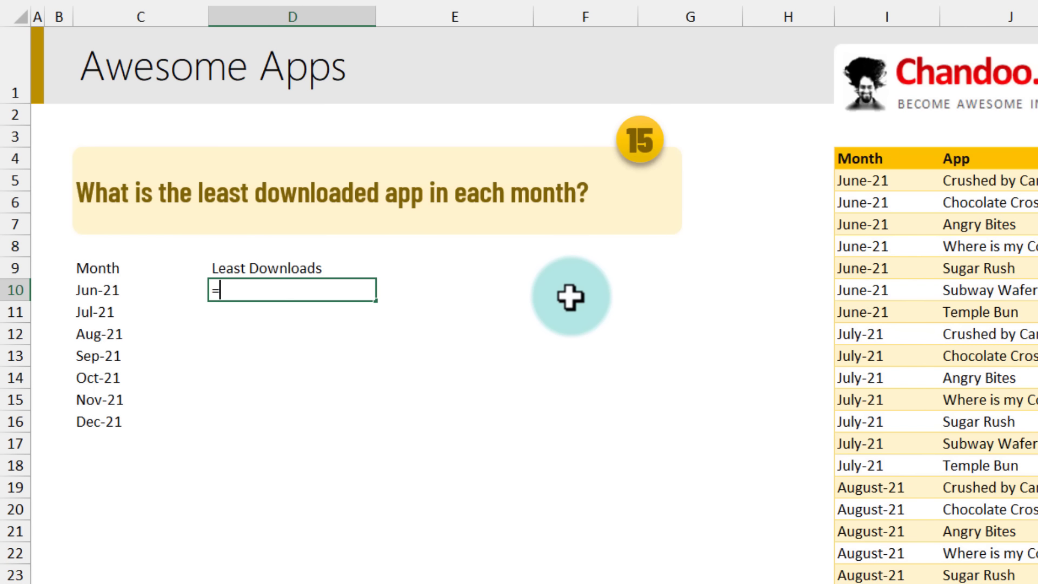
pyautogui.write('minifs')
pyautogui.press('Tab')
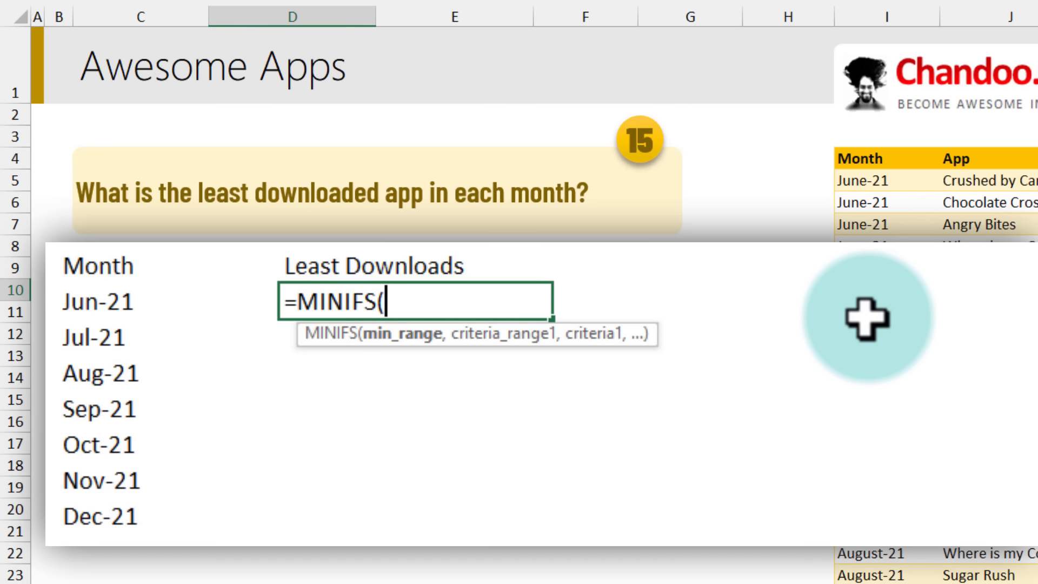
pyautogui.click(1036, 149)
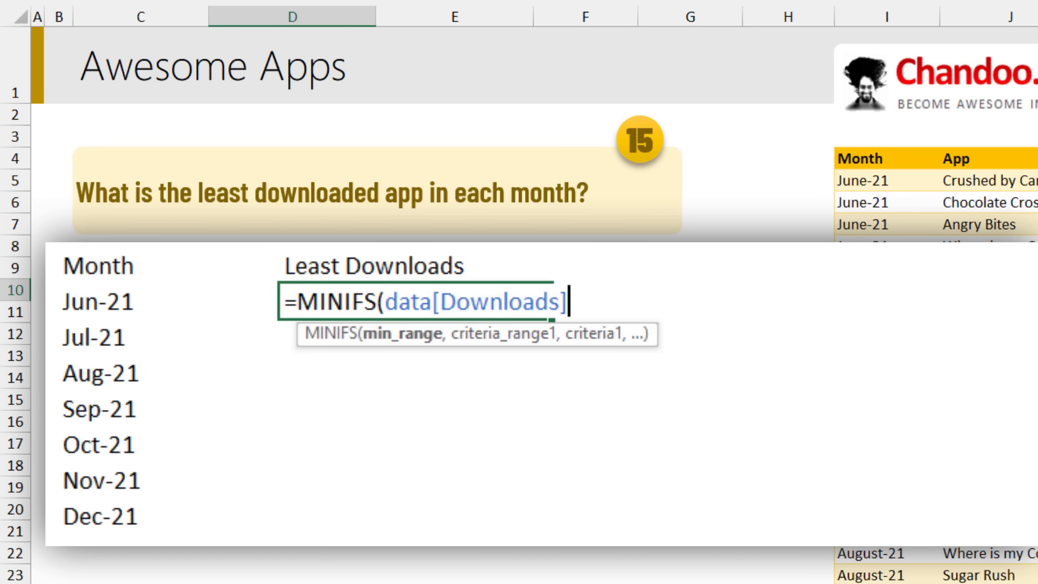
pyautogui.write(',')
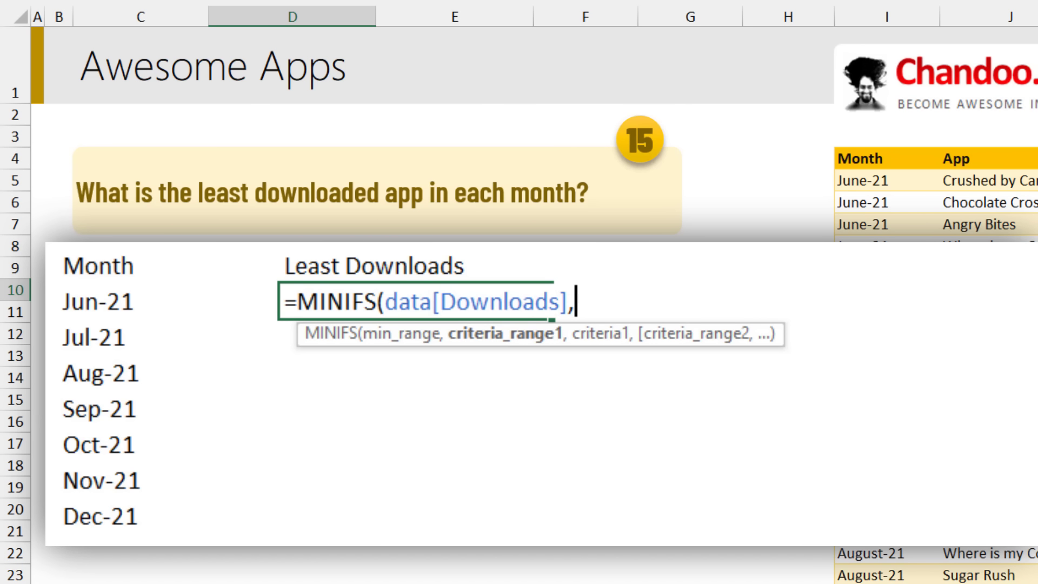
pyautogui.click(856, 150)
pyautogui.write(',')
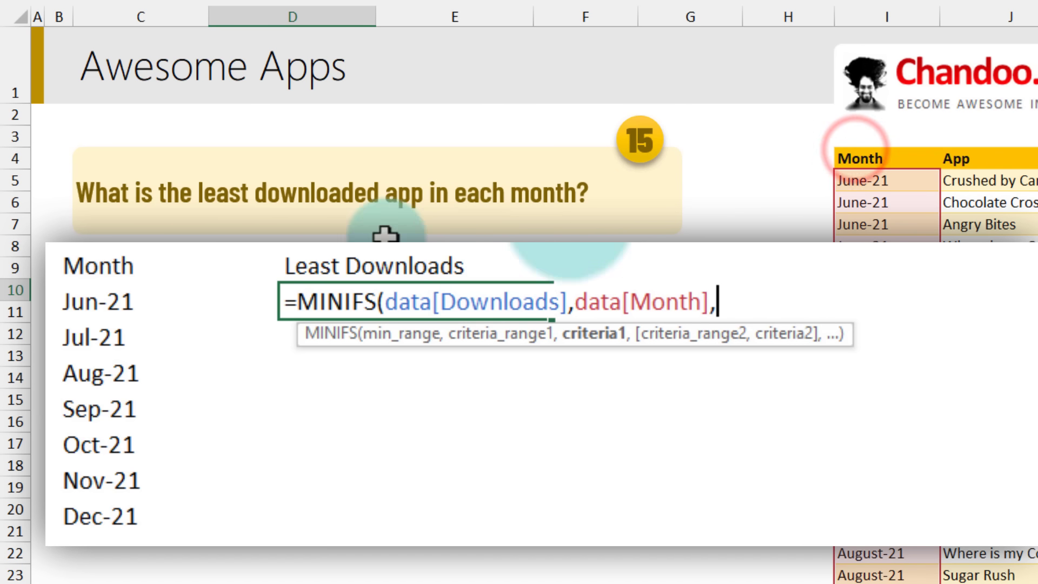
pyautogui.click(116, 301)
pyautogui.press('Return')
pyautogui.click(489, 300)
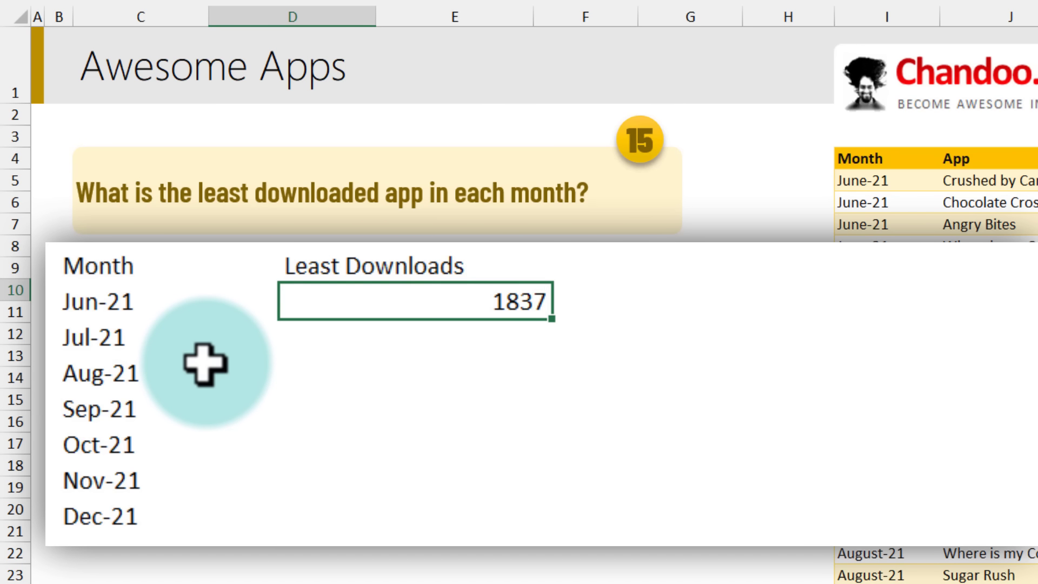
pyautogui.doubleClick(551, 318)
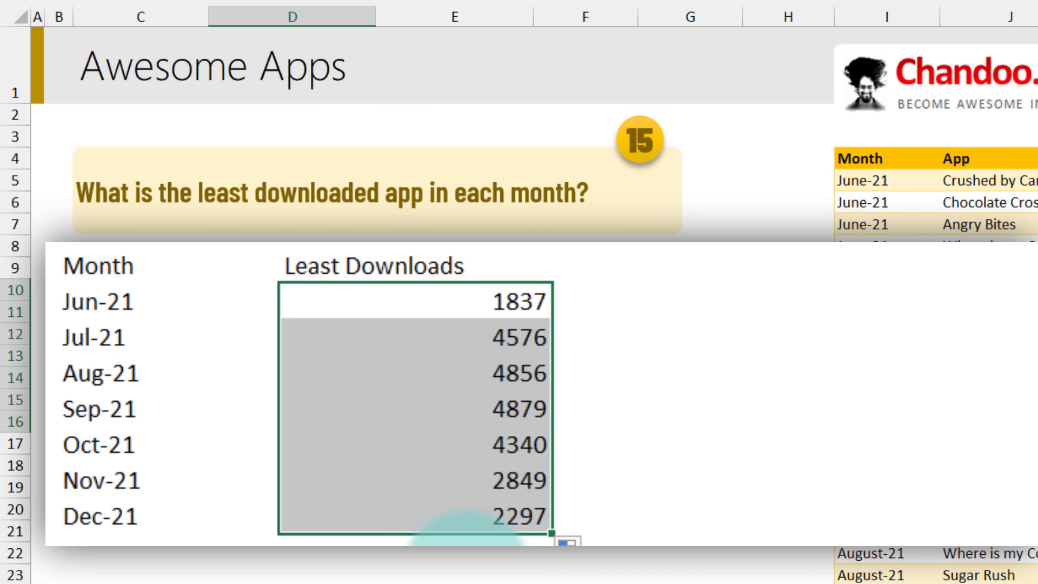
# Add the header App name in E9 beside Least Downloads
pyautogui.click(630, 263)
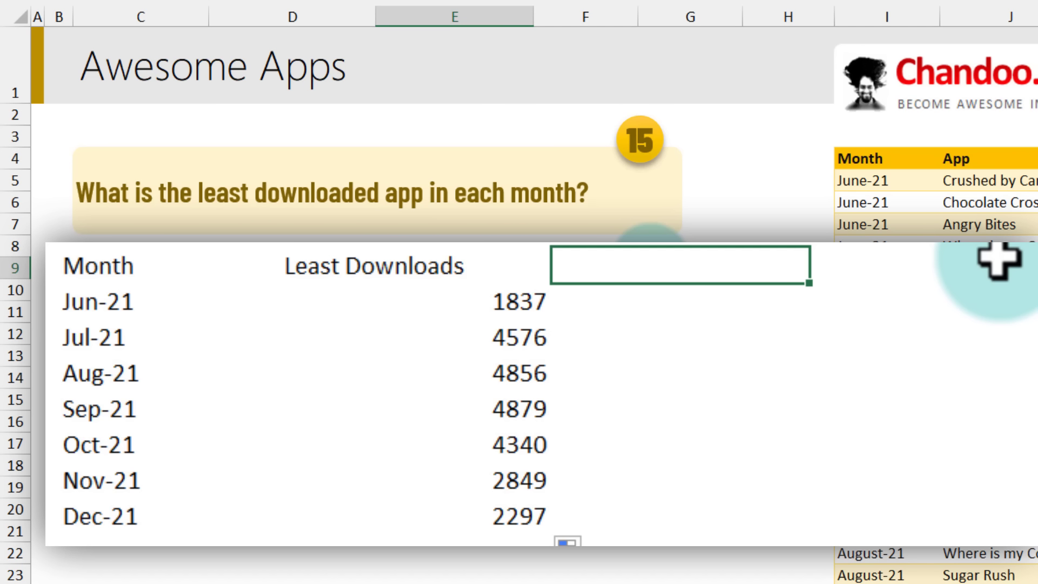
pyautogui.write('App name')
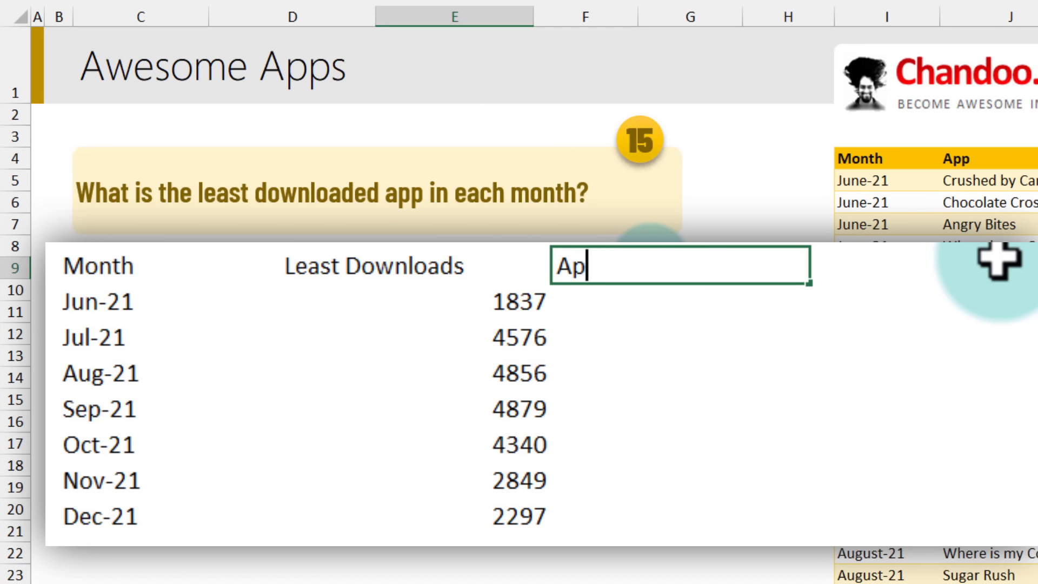
pyautogui.press('Return')
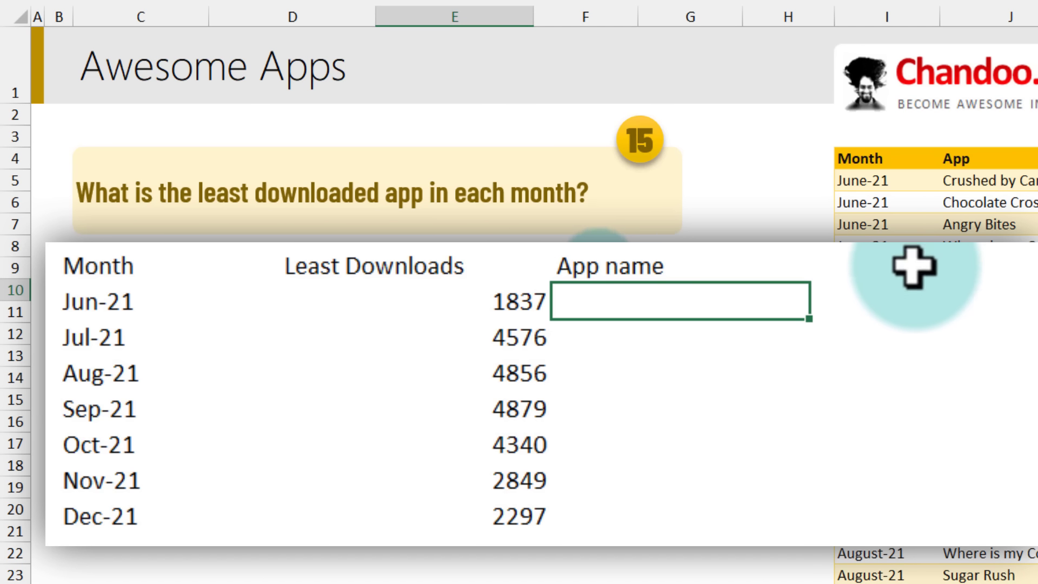
pyautogui.click(476, 309)
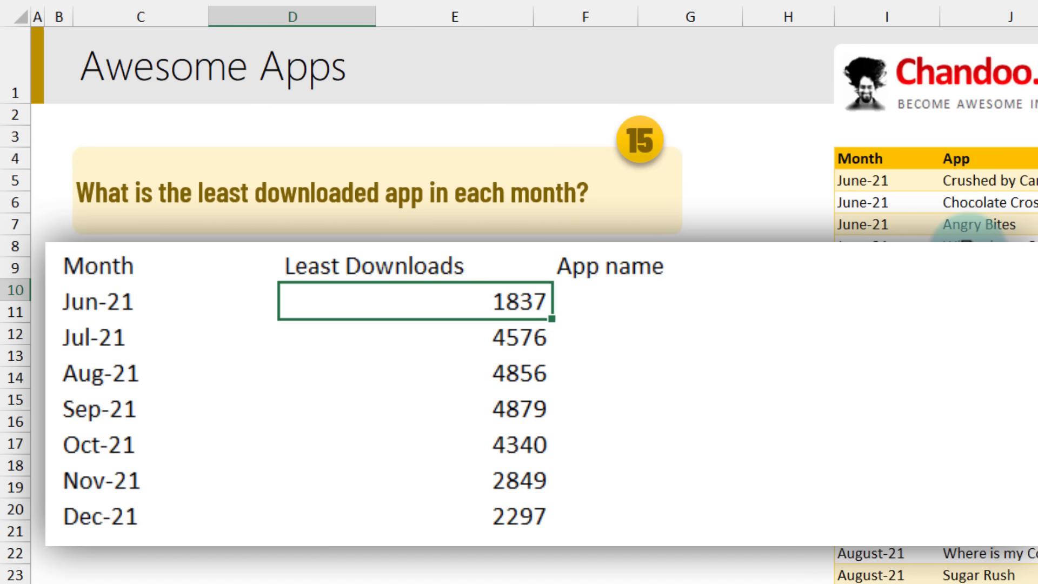
# Enter =FILTER(data[App],(data[Month]=C10)*(data[Downloads]=D10)) in E10 and fill it down to E16 for all the months
pyautogui.click(597, 314)
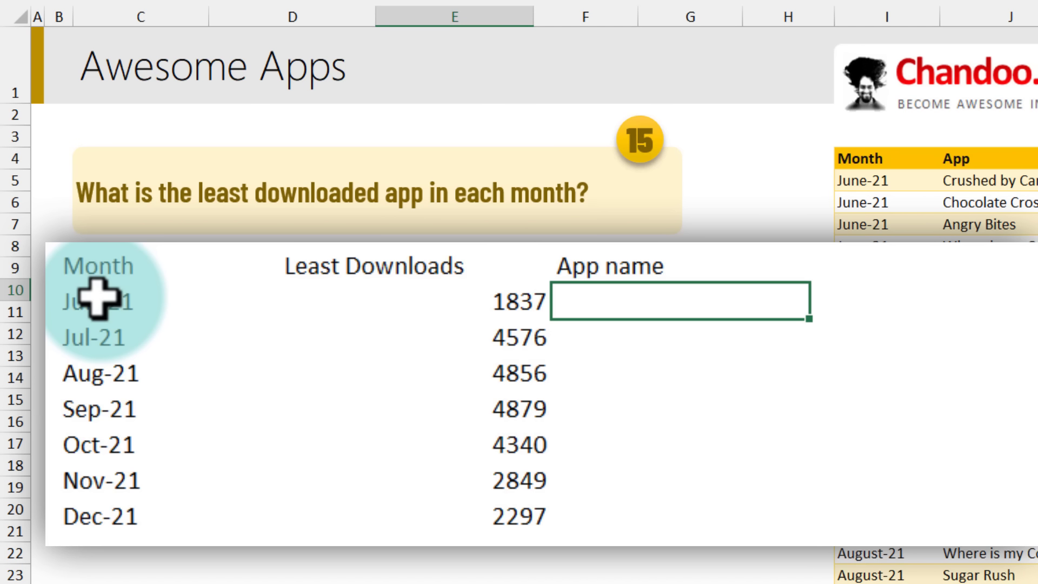
pyautogui.write('=filter')
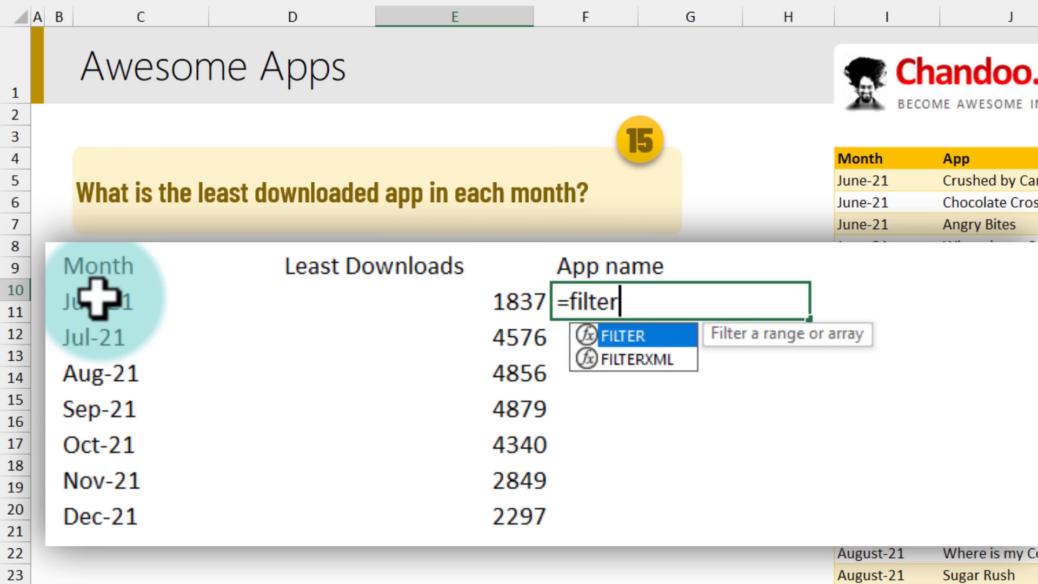
pyautogui.press('Tab')
pyautogui.click(968, 150)
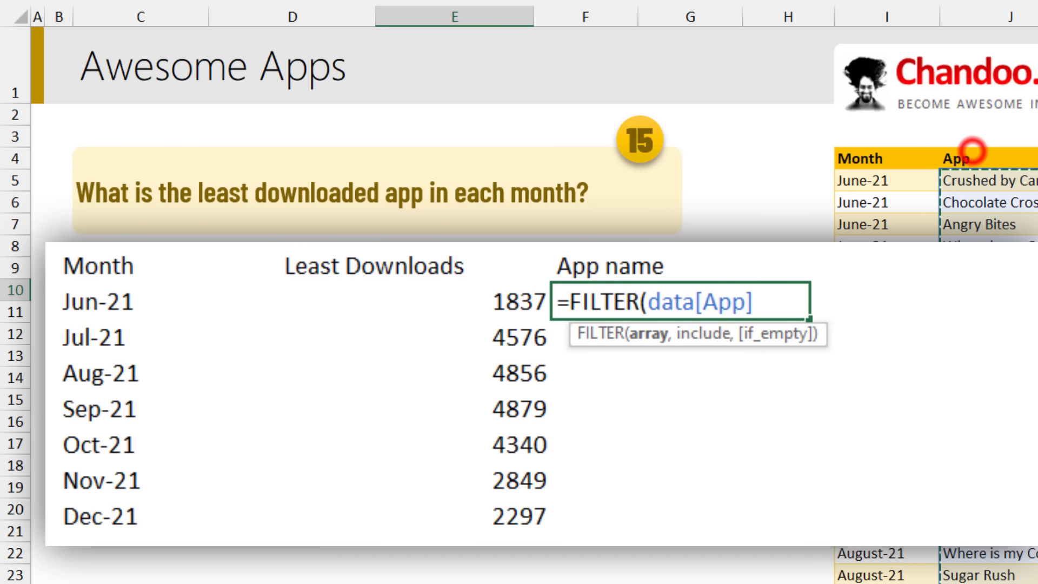
pyautogui.write(',(')
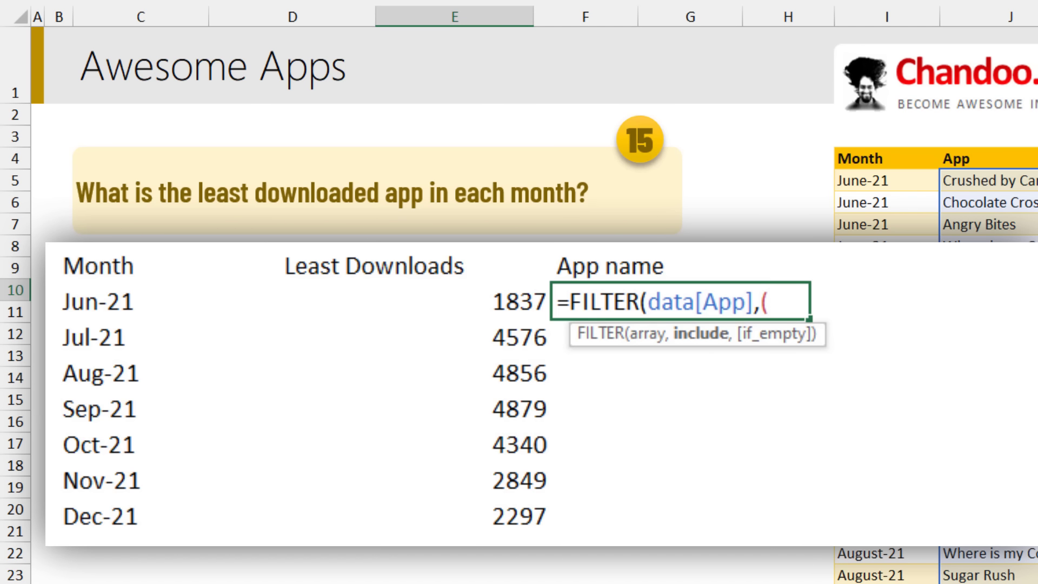
pyautogui.write('data[m')
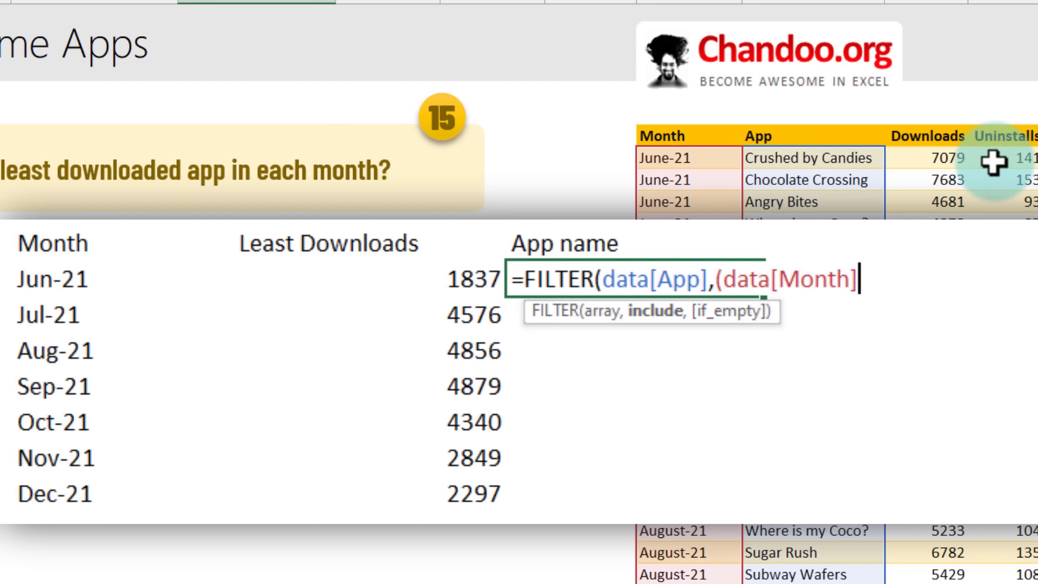
pyautogui.click(83, 278)
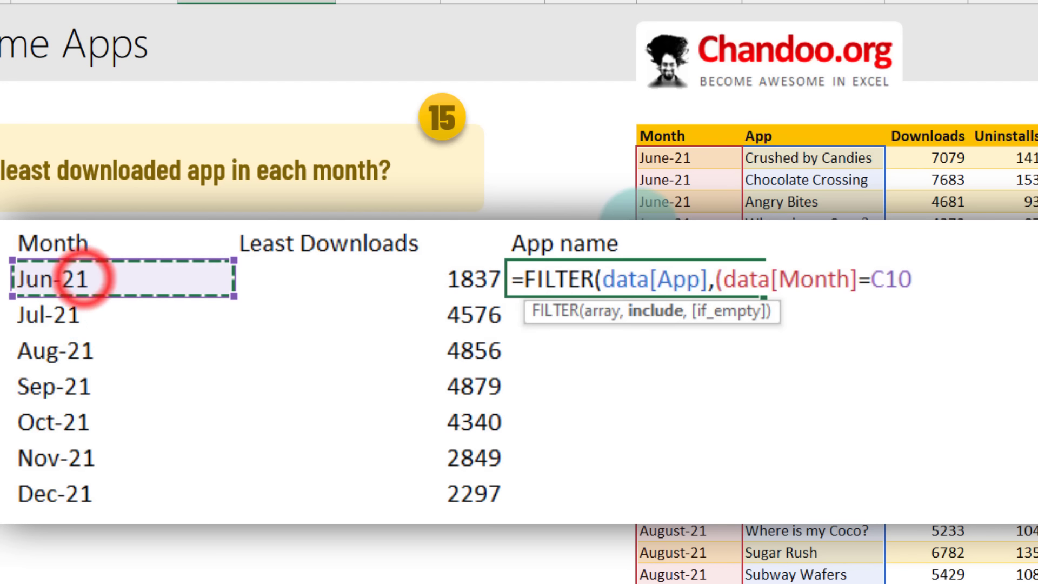
pyautogui.write(')*')
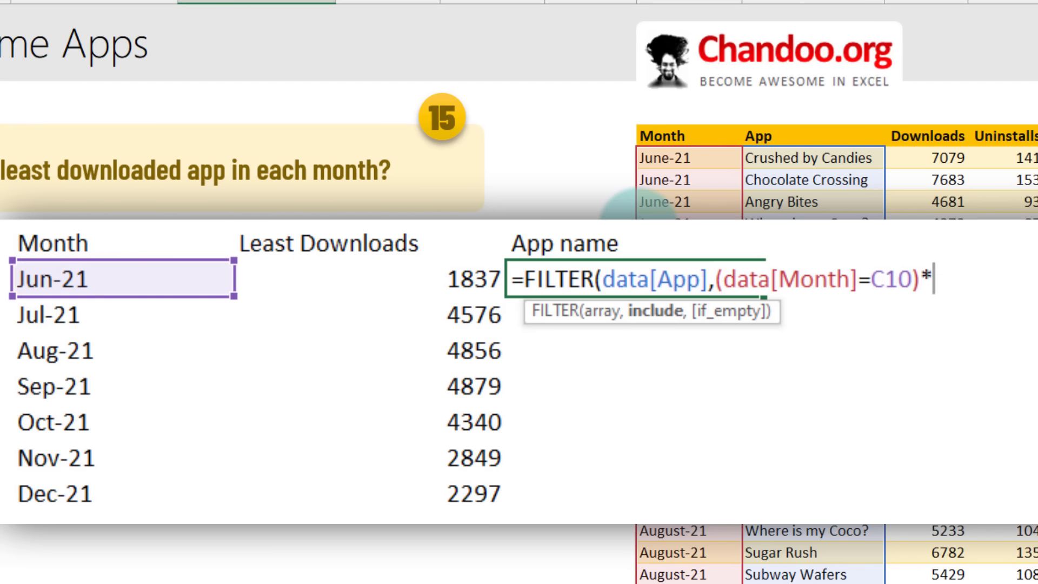
pyautogui.write('(data')
pyautogui.write('[Download')
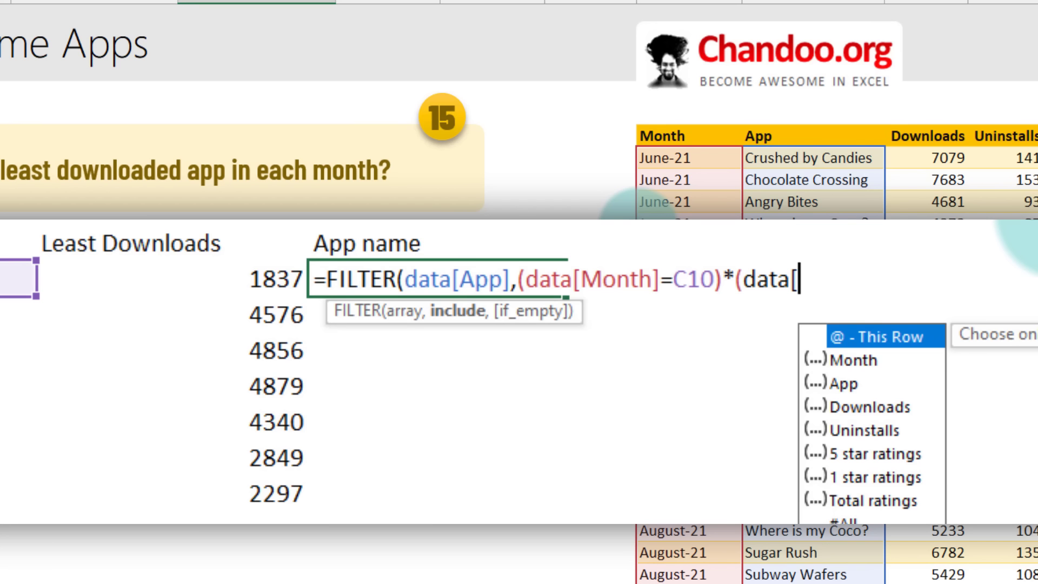
pyautogui.press('Tab')
pyautogui.write(']')
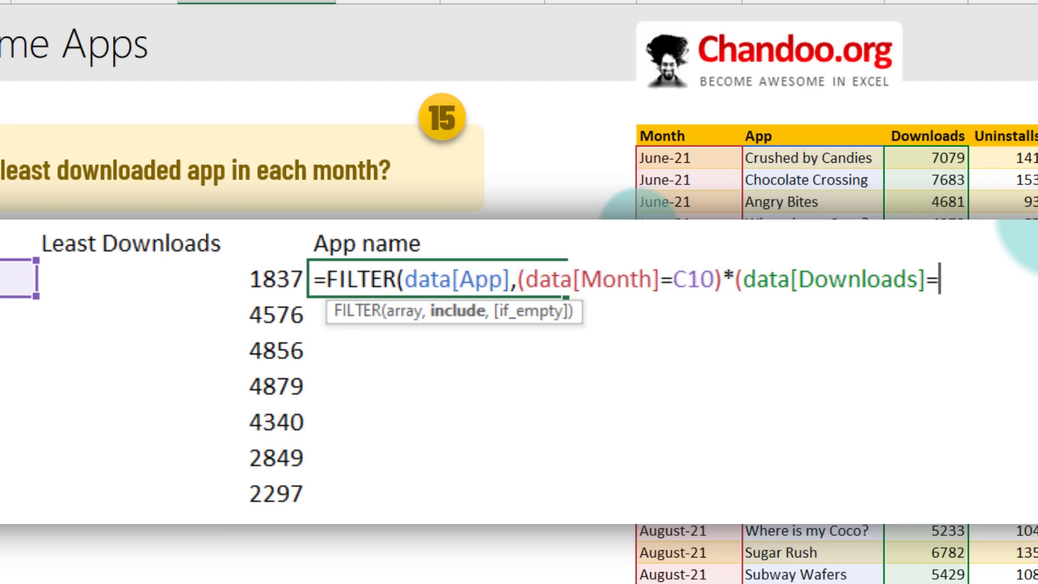
pyautogui.write('=')
pyautogui.click(212, 280)
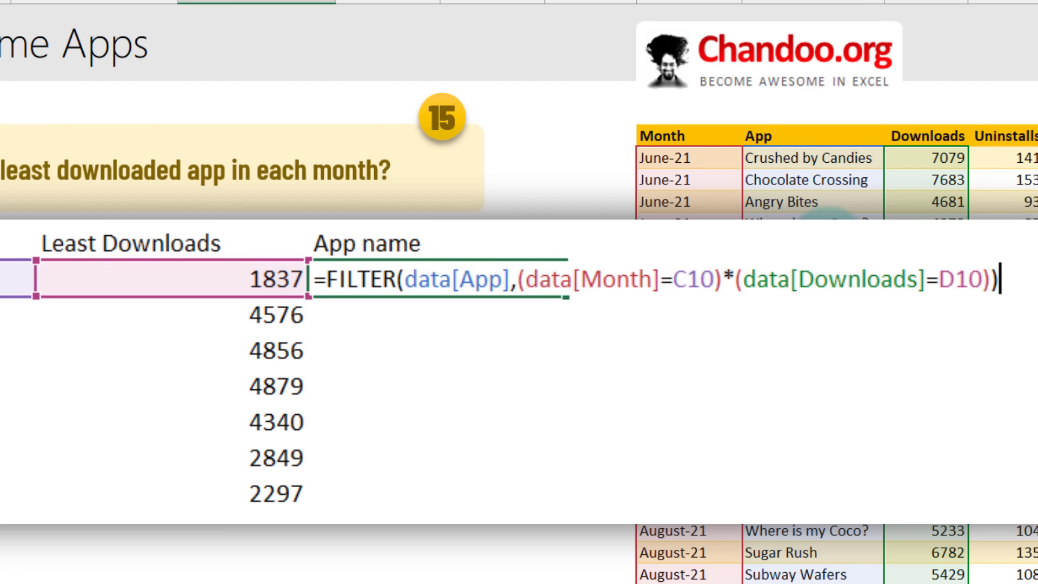
pyautogui.press('Return')
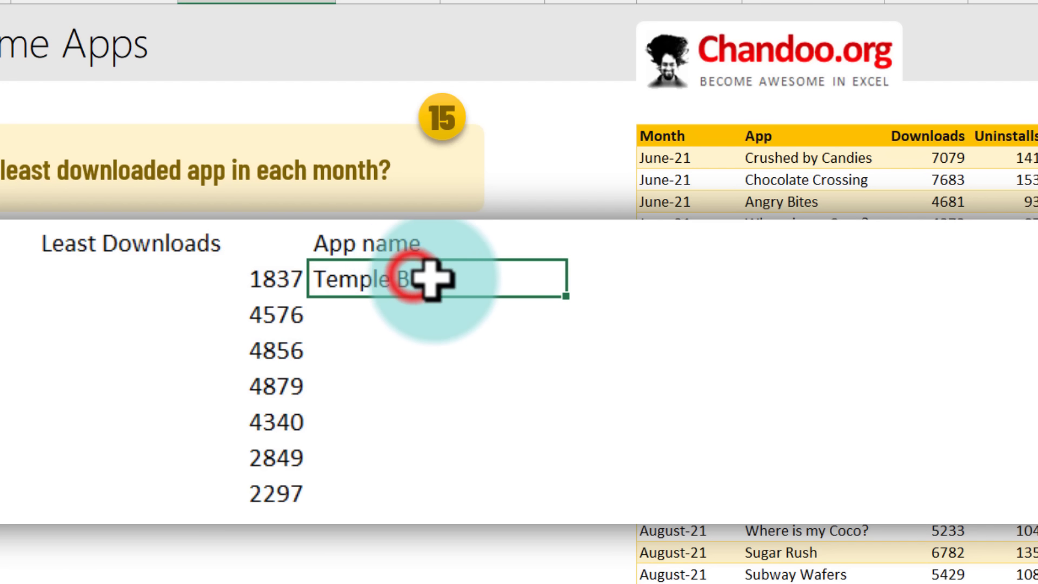
pyautogui.doubleClick(566, 296)
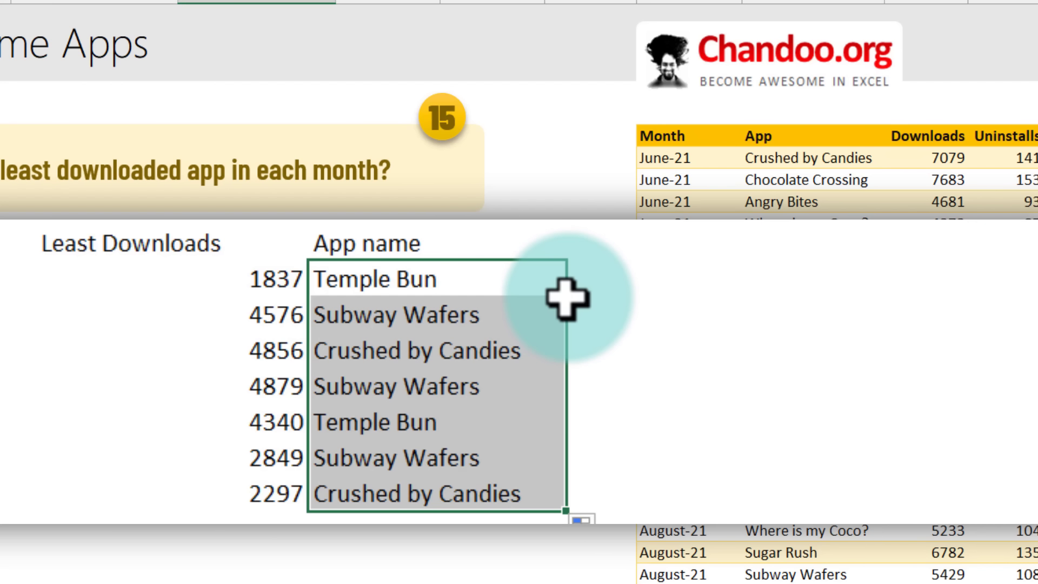
# Examine which app names recur in E10:E16, selecting the Subway Wafers cells E11, E13 and E15 together
pyautogui.click(438, 519)
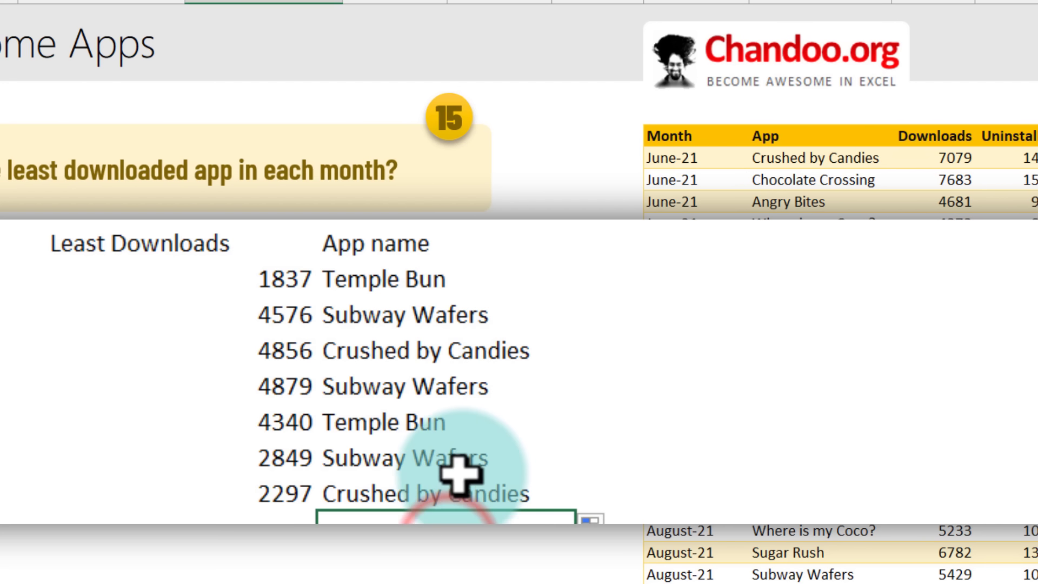
pyautogui.click(499, 463)
pyautogui.keyDown('ctrl'); pyautogui.click(515, 396); pyautogui.keyUp('ctrl')
pyautogui.keyDown('ctrl'); pyautogui.click(523, 323); pyautogui.keyUp('ctrl')
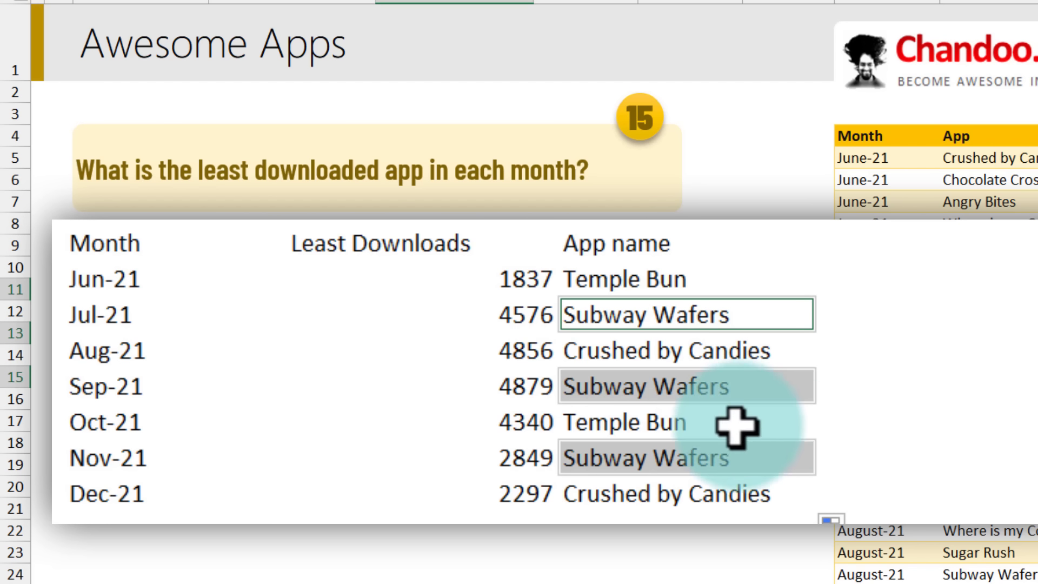
pyautogui.click(710, 426)
pyautogui.click(694, 273)
pyautogui.click(747, 346)
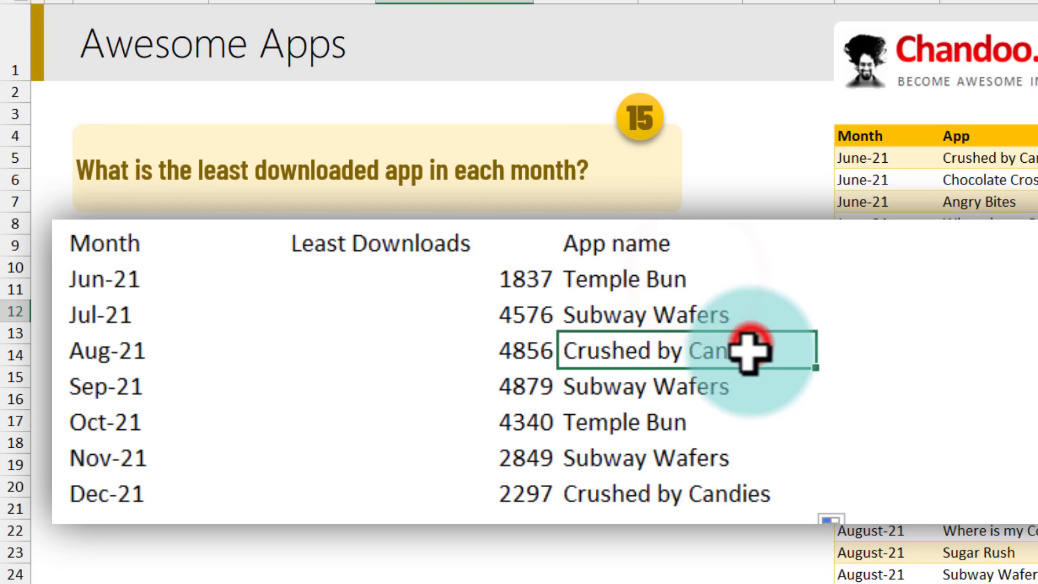
pyautogui.click(745, 481)
pyautogui.click(729, 447)
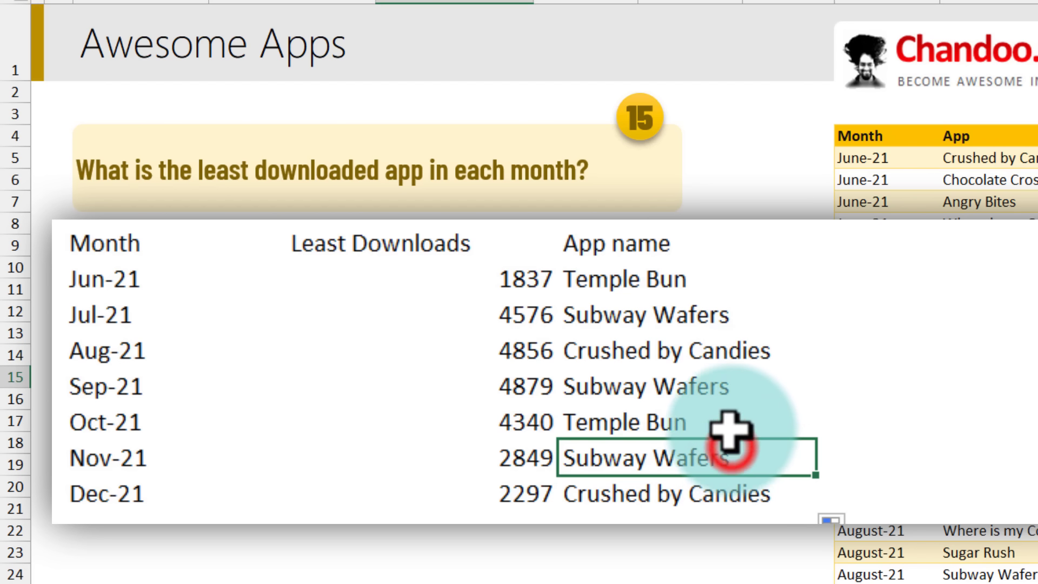
pyautogui.keyDown('ctrl'); pyautogui.click(730, 392); pyautogui.keyUp('ctrl')
pyautogui.keyDown('ctrl'); pyautogui.click(740, 319); pyautogui.keyUp('ctrl')
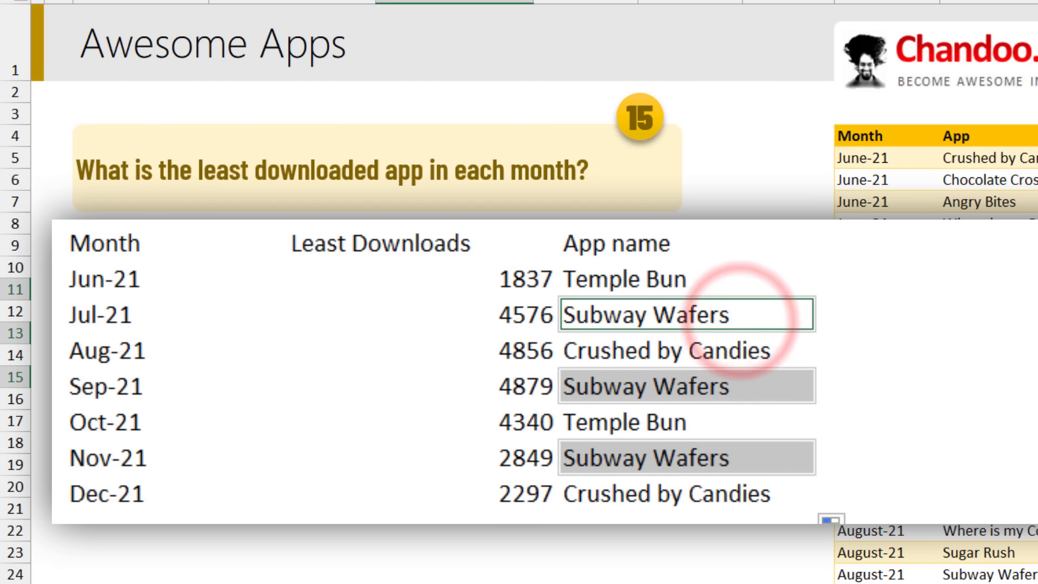